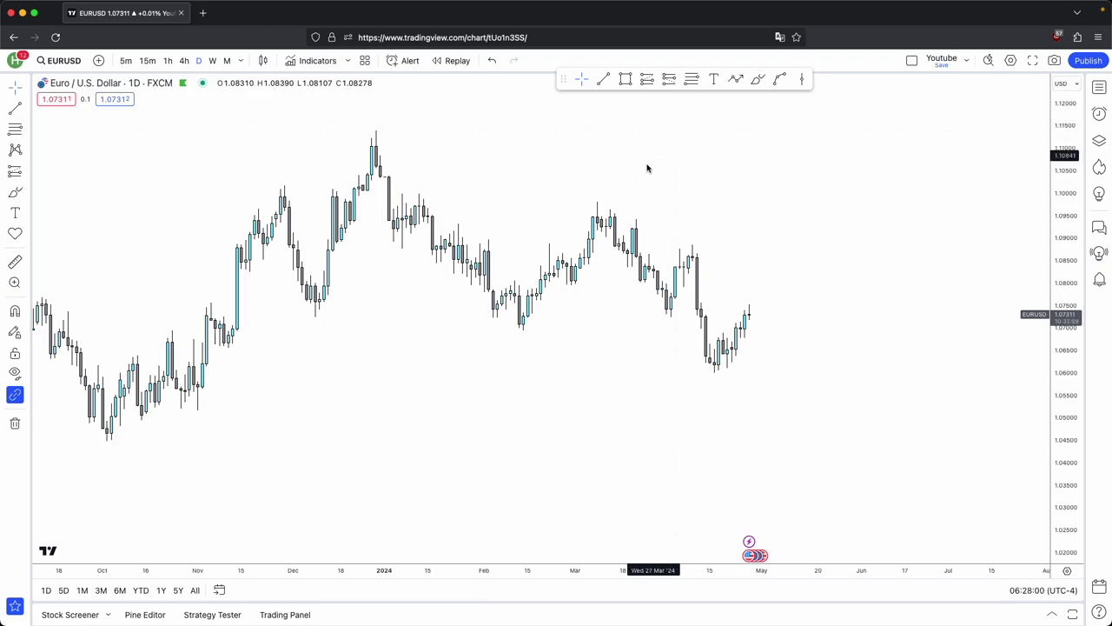
- Shade the sharp mid-November 2023 rally on the daily EURUSD chart with a rectangle
scroll(646, 166, right, 10)
scroll(670, 209, left, 10)
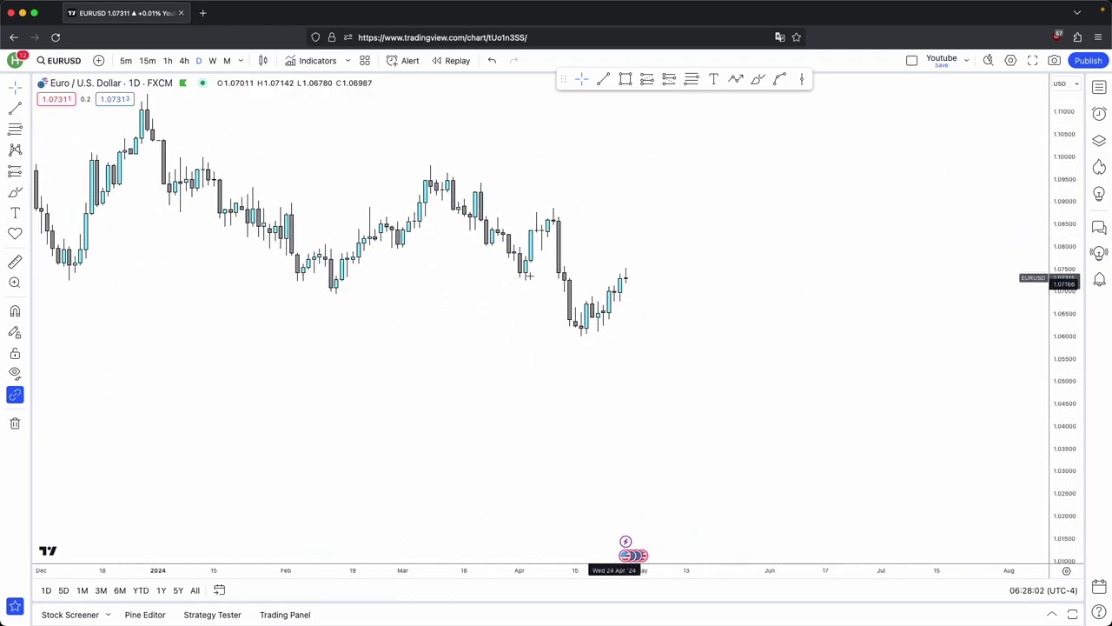
scroll(470, 266, left, 3)
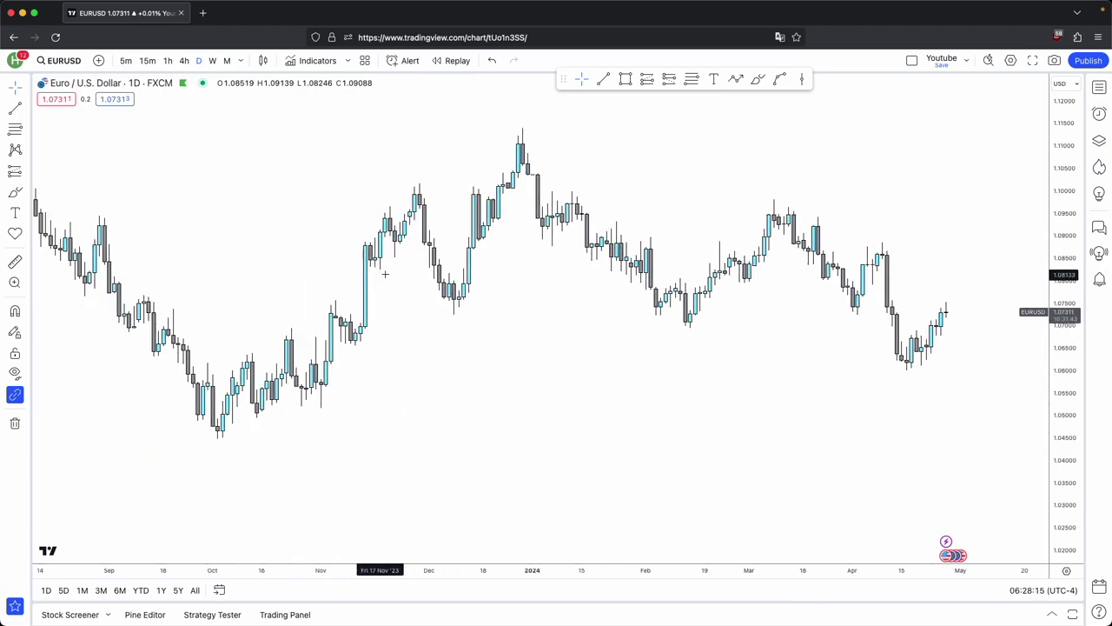
scroll(383, 272, left, 7)
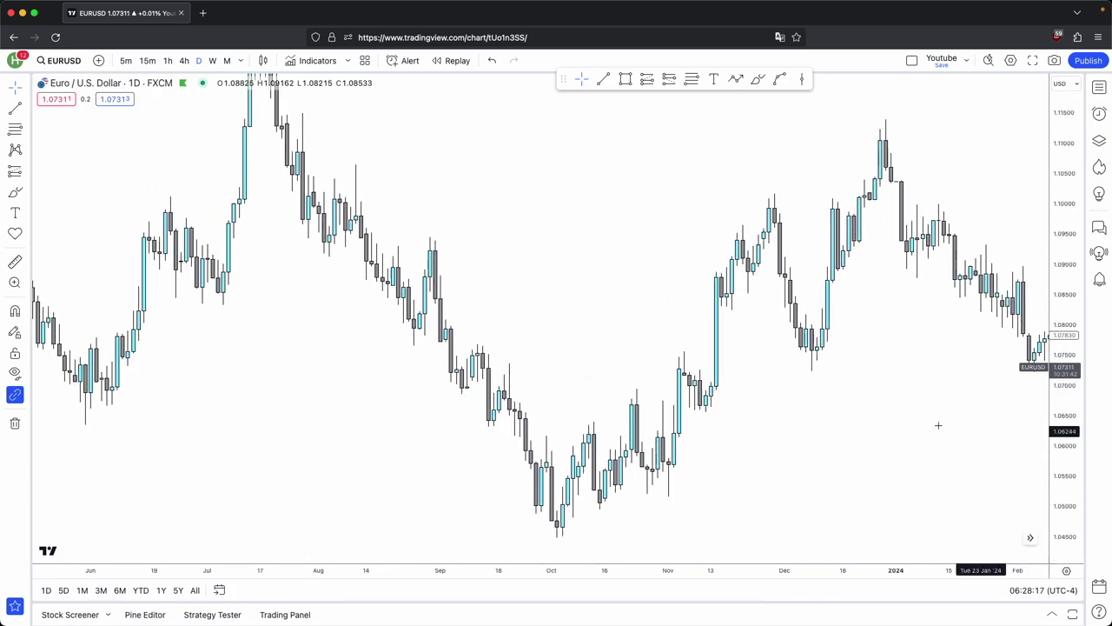
scroll(965, 426, right, 3)
click(626, 80)
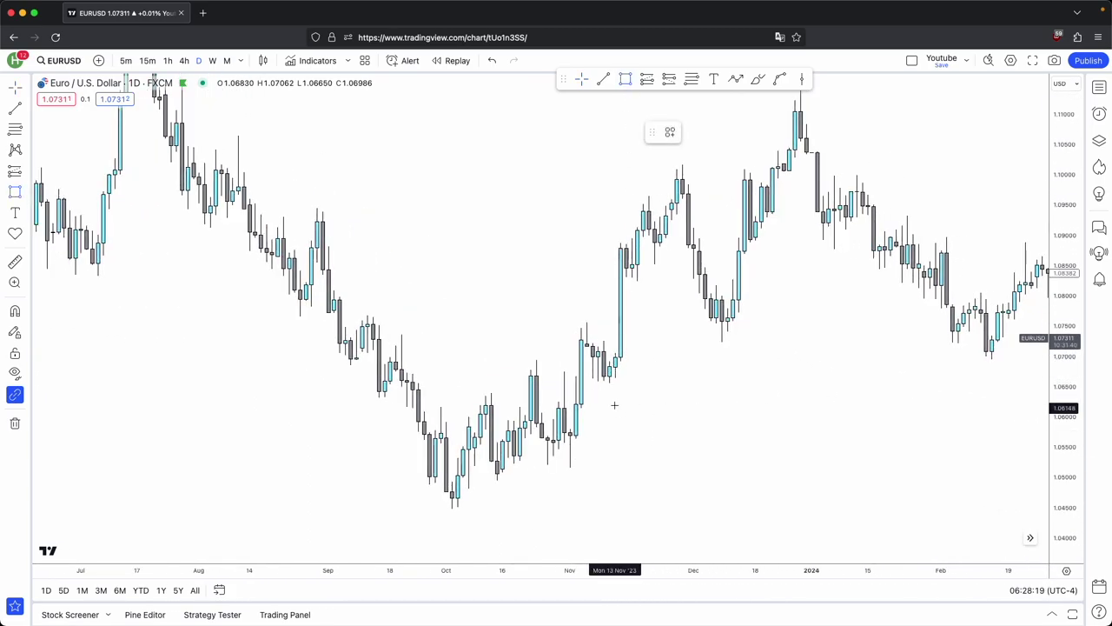
click(616, 385)
click(616, 245)
click(670, 132)
click(686, 277)
mouse_move(623, 314)
mouse_down()
mouse_move(634, 315)
mouse_move(614, 334)
mouse_up()
- Shade the mid-December 2023 rally and the late November to early December decline with two rectangles
click(624, 81)
click(669, 335)
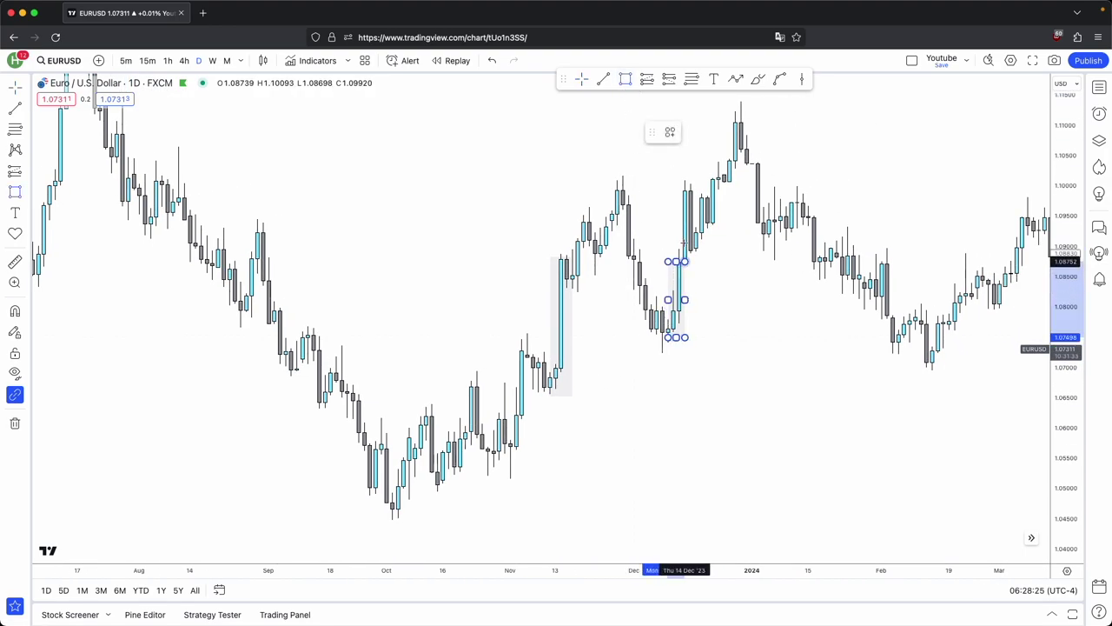
click(683, 190)
click(624, 80)
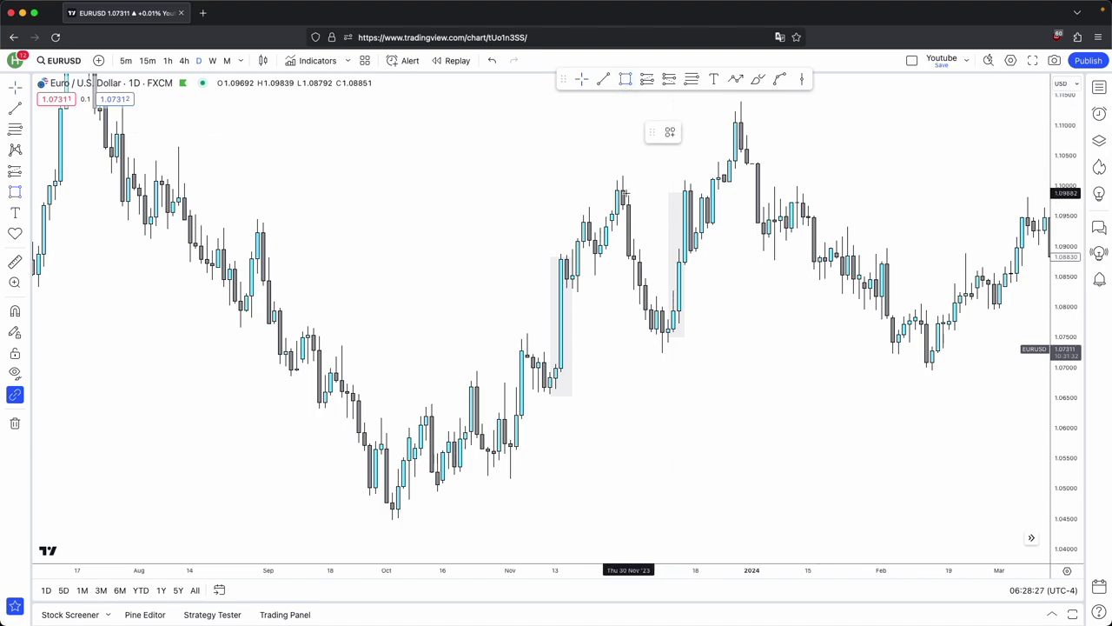
click(623, 192)
click(651, 326)
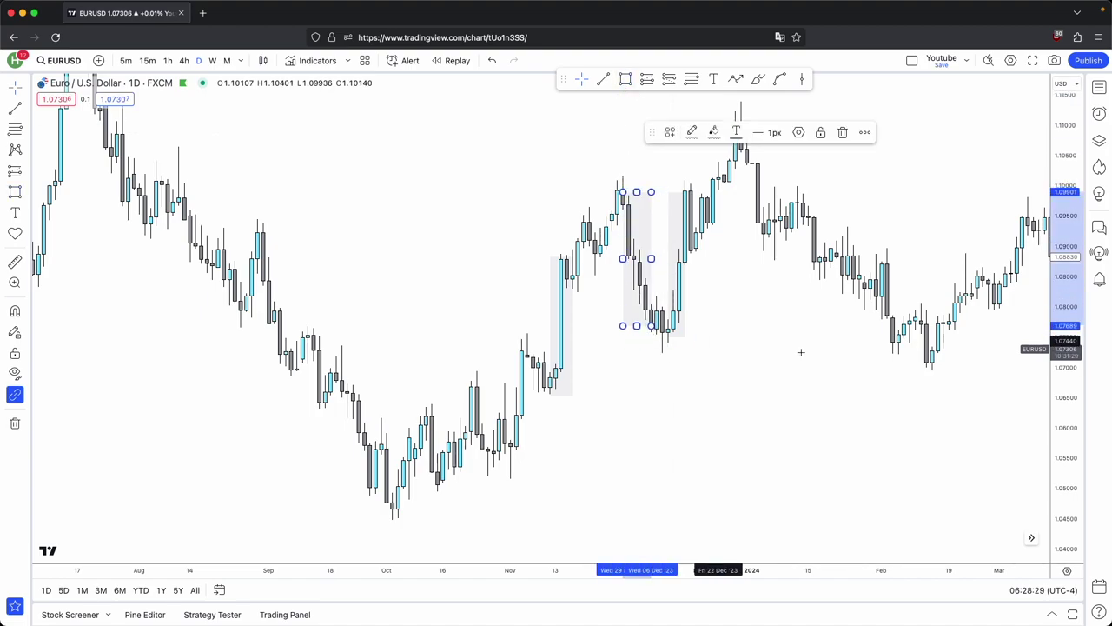
scroll(487, 308, right, 2)
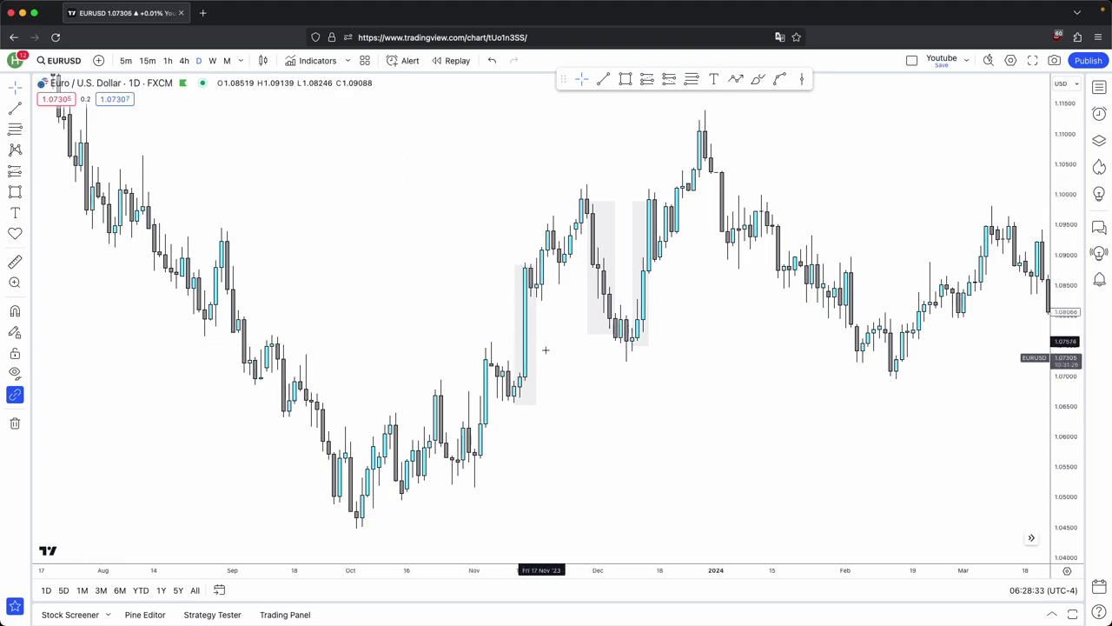
- Delete the three rectangles shading the November and December 2023 moves
drag(457, 168, 681, 351)
click(842, 133)
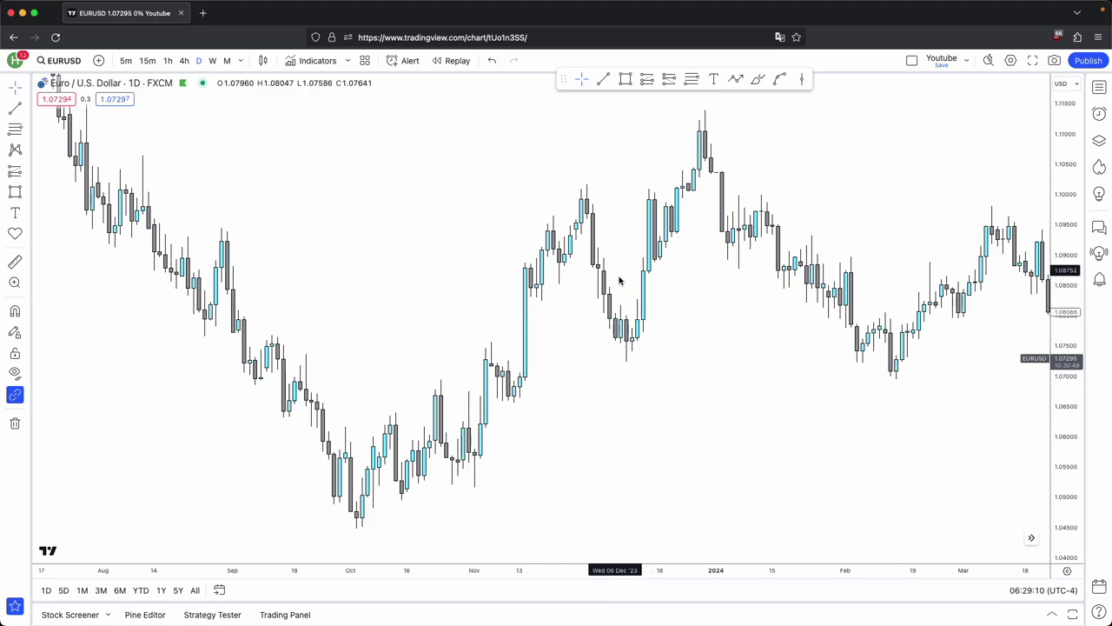
- Mark the gap in the large mid-November 2023 candle with a rectangle from 1.07062 to 1.08315, extended to mid-December
click(625, 79)
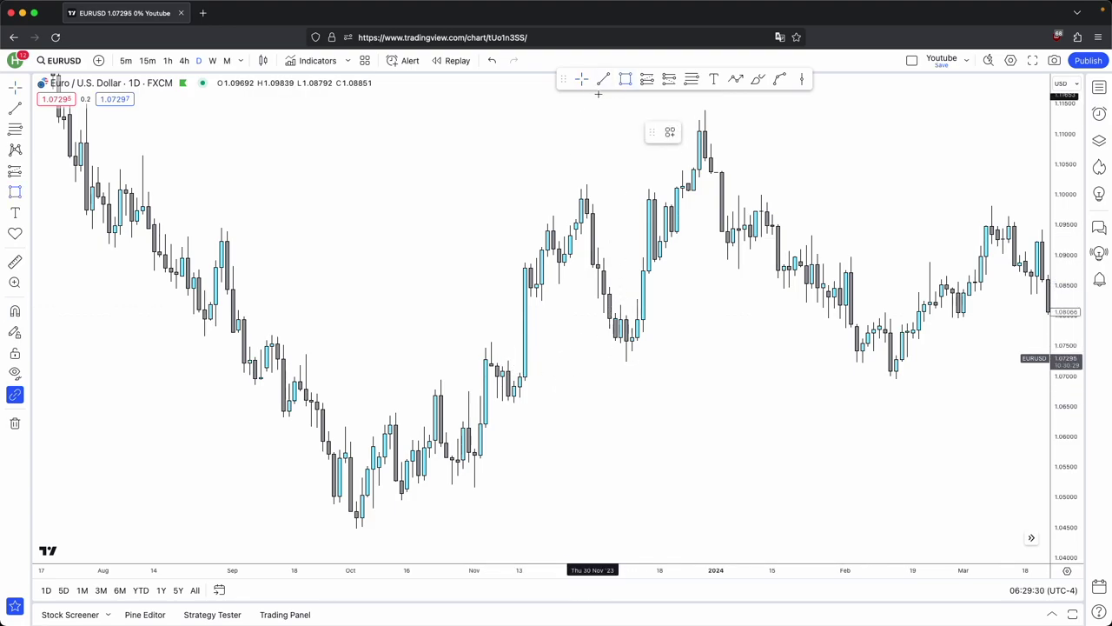
drag(519, 373, 530, 296)
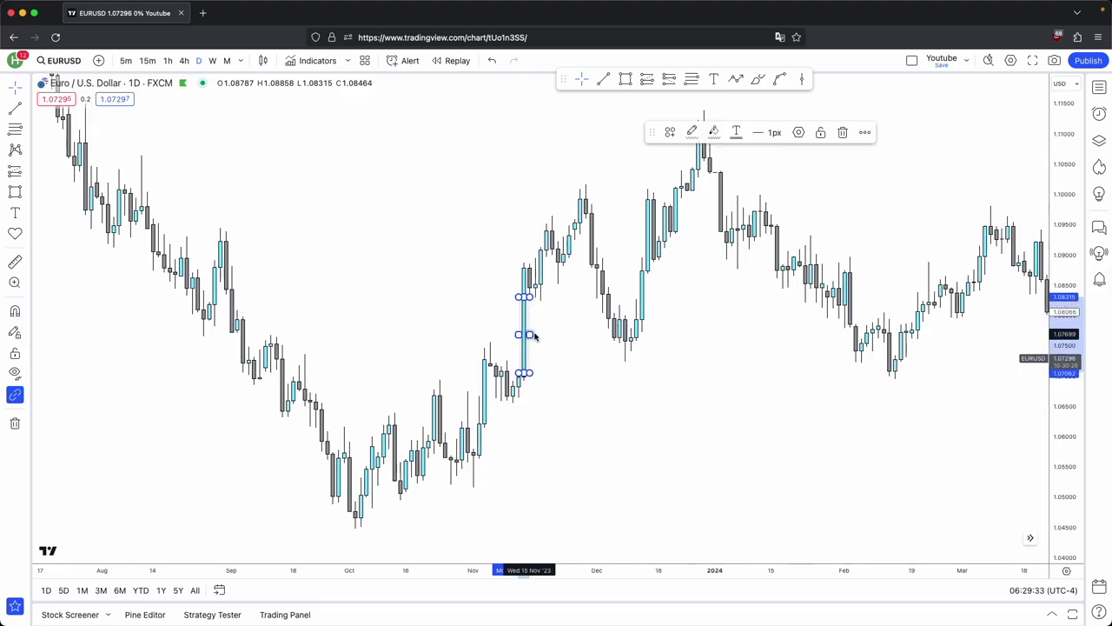
drag(529, 336, 675, 336)
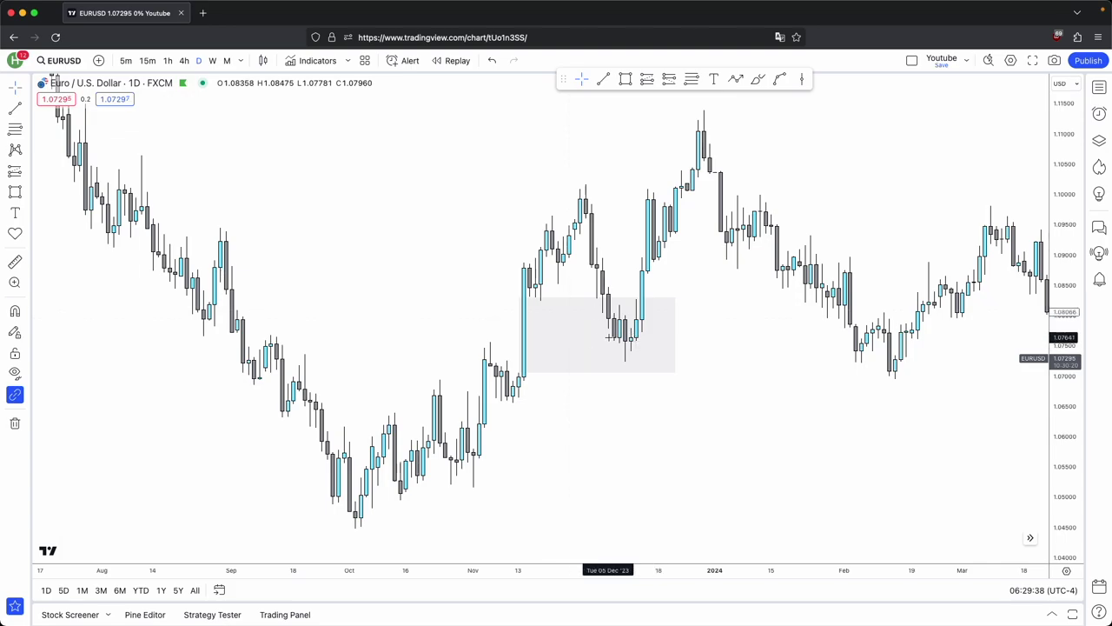
drag(675, 335, 658, 335)
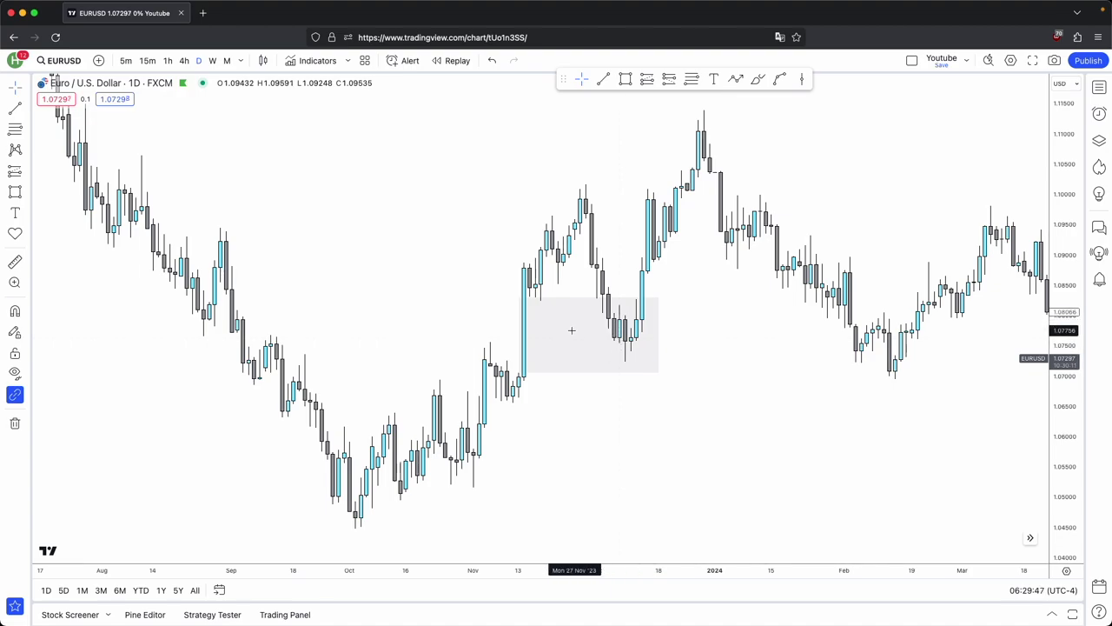
- Reshape the rectangle to mark the gap at the start of the late November 2023 decline, ending at the mid-December rally
click(522, 298)
mouse_move(523, 298)
mouse_down()
mouse_move(640, 317)
mouse_move(640, 349)
mouse_move(625, 290)
mouse_move(595, 245)
mouse_up()
drag(596, 372, 607, 203)
click(606, 192)
drag(648, 238, 637, 238)
click(636, 154)
scroll(633, 280, right, 1)
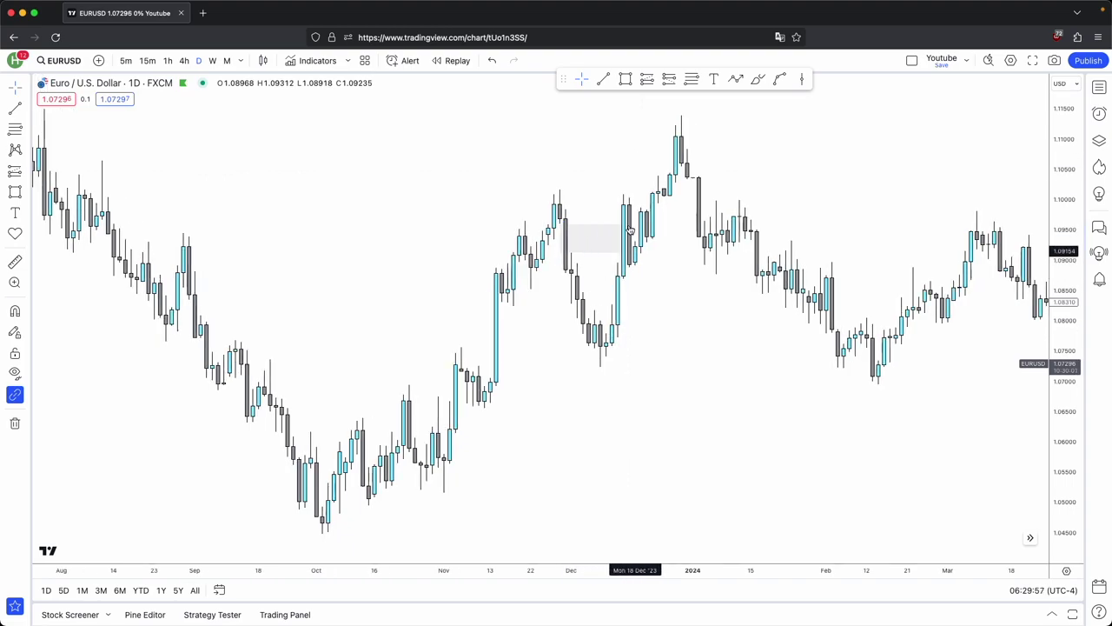
- Draw a small rectangle over the gap near the early December 2023 low and extend it to the following rally
click(626, 78)
super+click(594, 342)
super+click(595, 325)
drag(595, 334, 623, 340)
click(658, 321)
- Start Bar Replay around 11 December 2023 and advance it by three bars
click(451, 60)
click(612, 319)
click(640, 335)
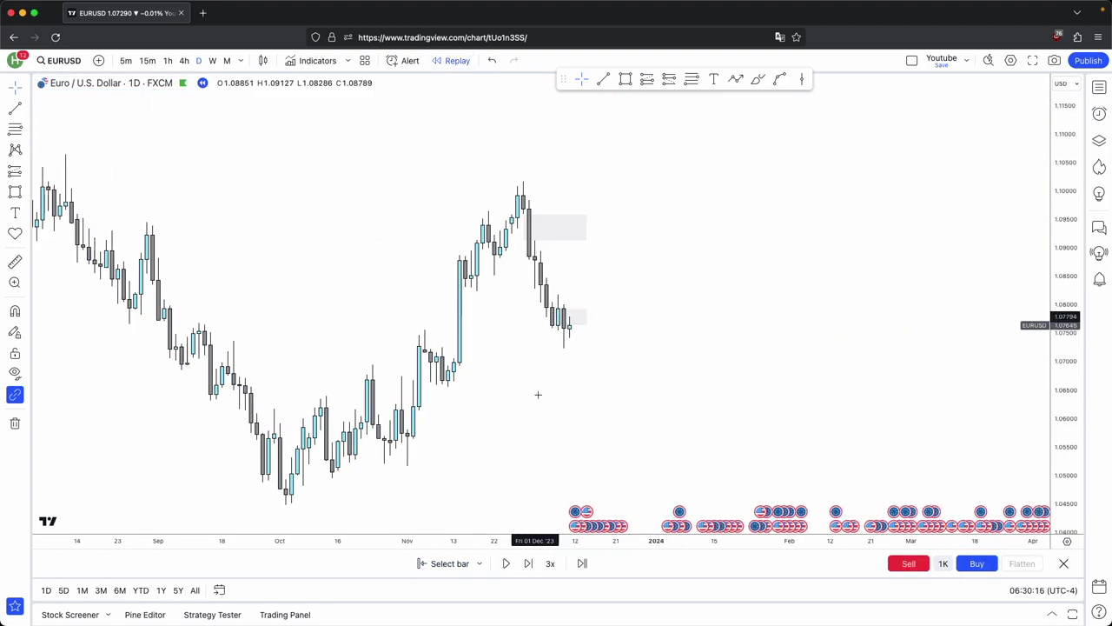
click(528, 563)
click(528, 563)
click(528, 563)
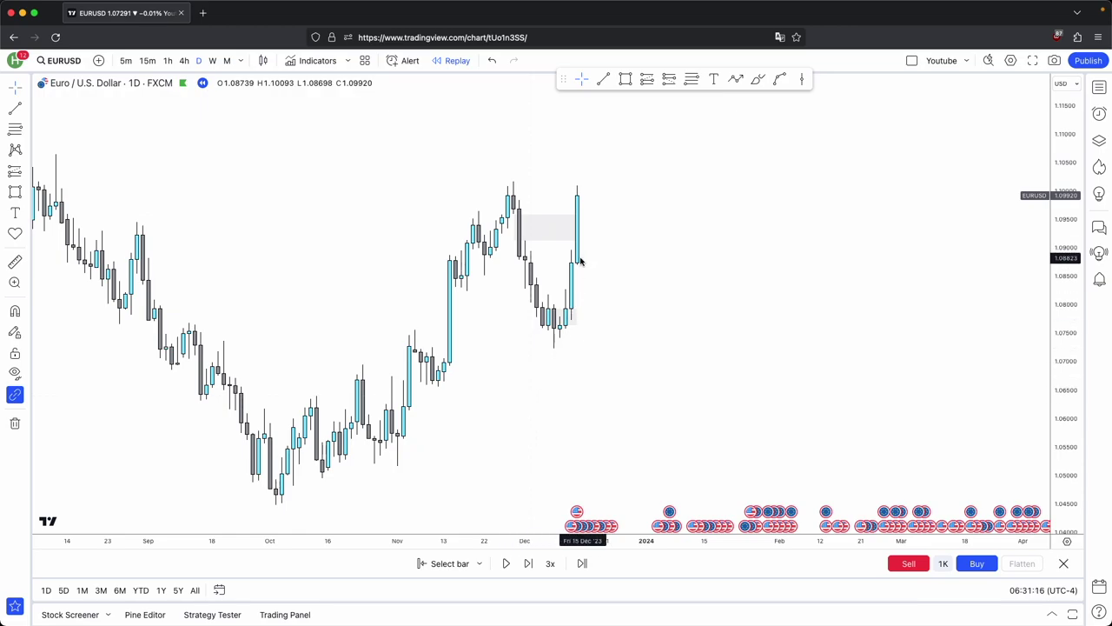
- Sketch a zigzag path in the empty chart area showing a downtrend reversing into rising swings
scroll(521, 226, right, 10)
click(735, 78)
click(486, 250)
click(532, 346)
click(562, 293)
click(618, 429)
click(647, 348)
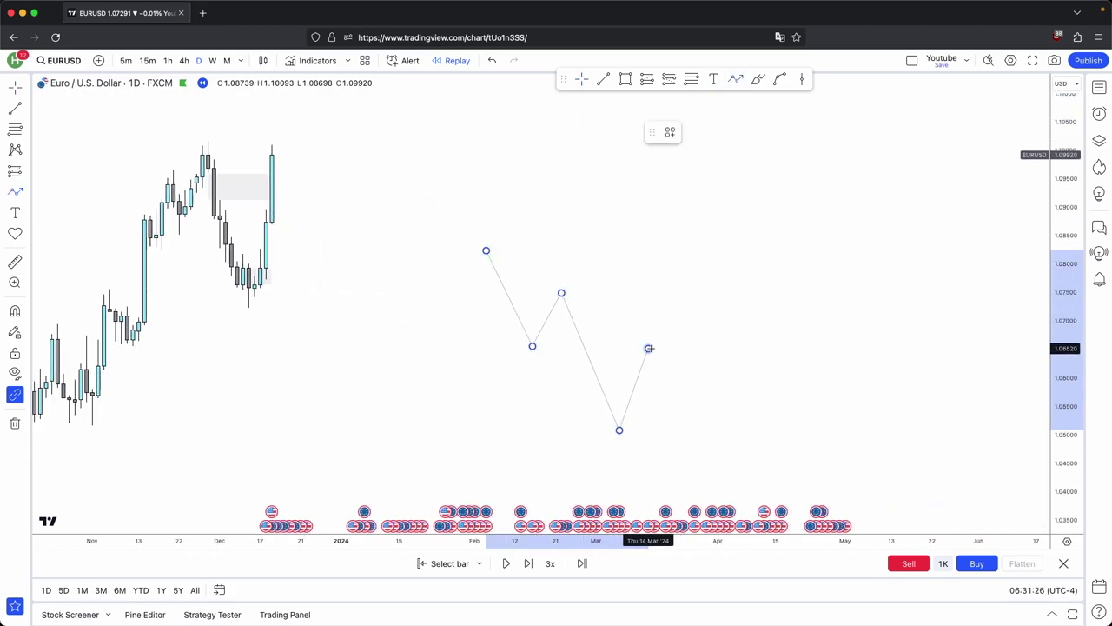
click(684, 397)
click(728, 238)
click(787, 306)
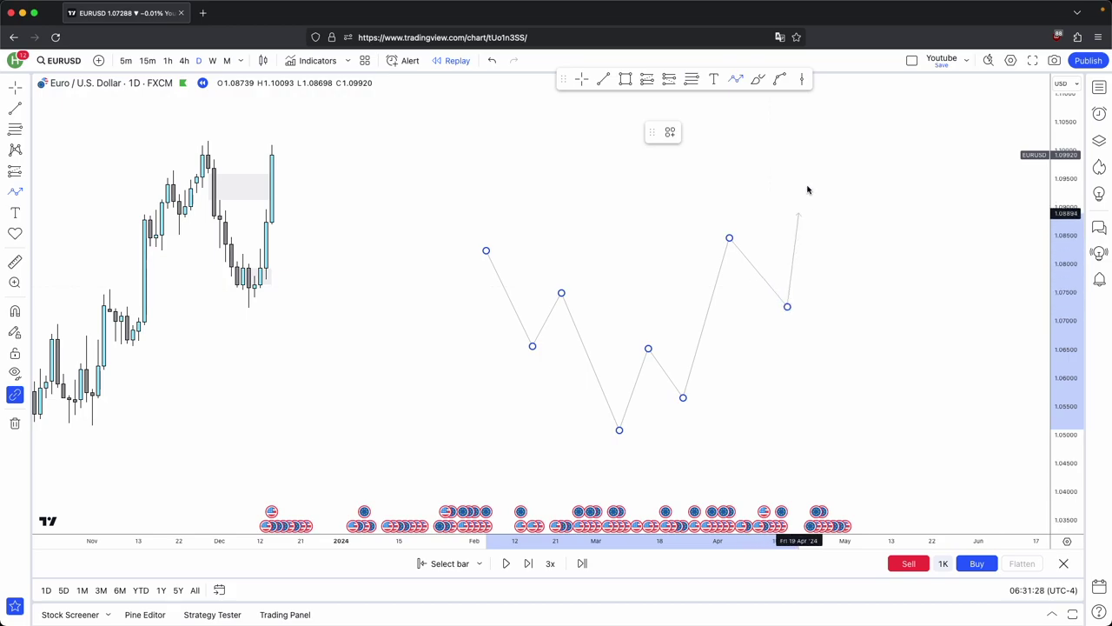
double_click(815, 157)
- Draw a short horizontal trend line from the first swing high after the sketched path's lowest point
click(606, 79)
click(648, 348)
click(688, 348)
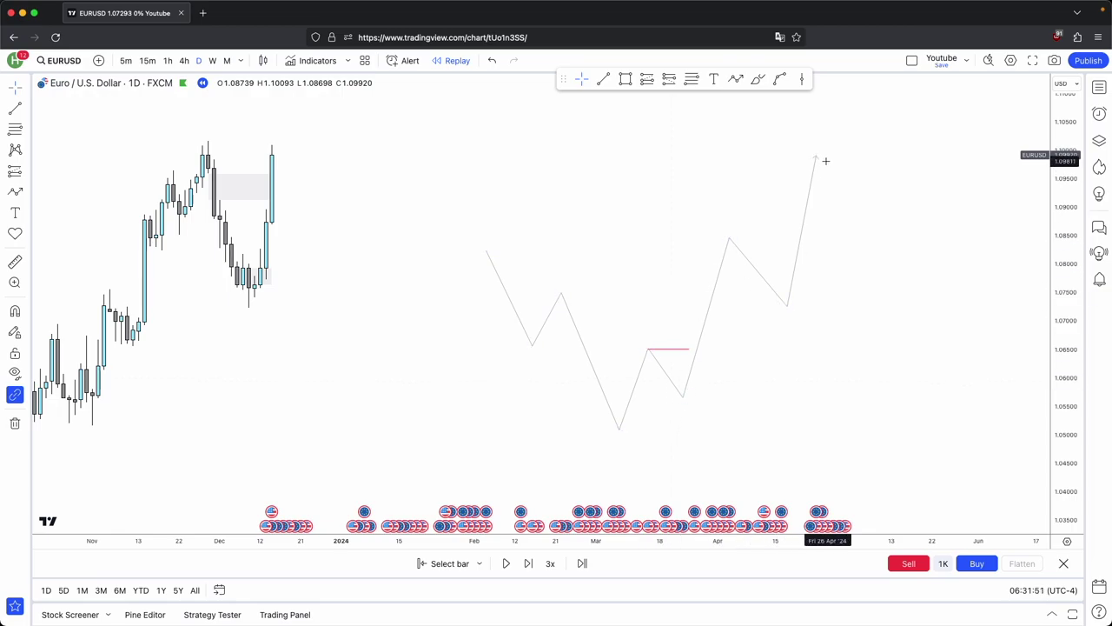
- Move the path's last three points down and back so its final swings stay close to the horizontal line
drag(729, 239, 705, 340)
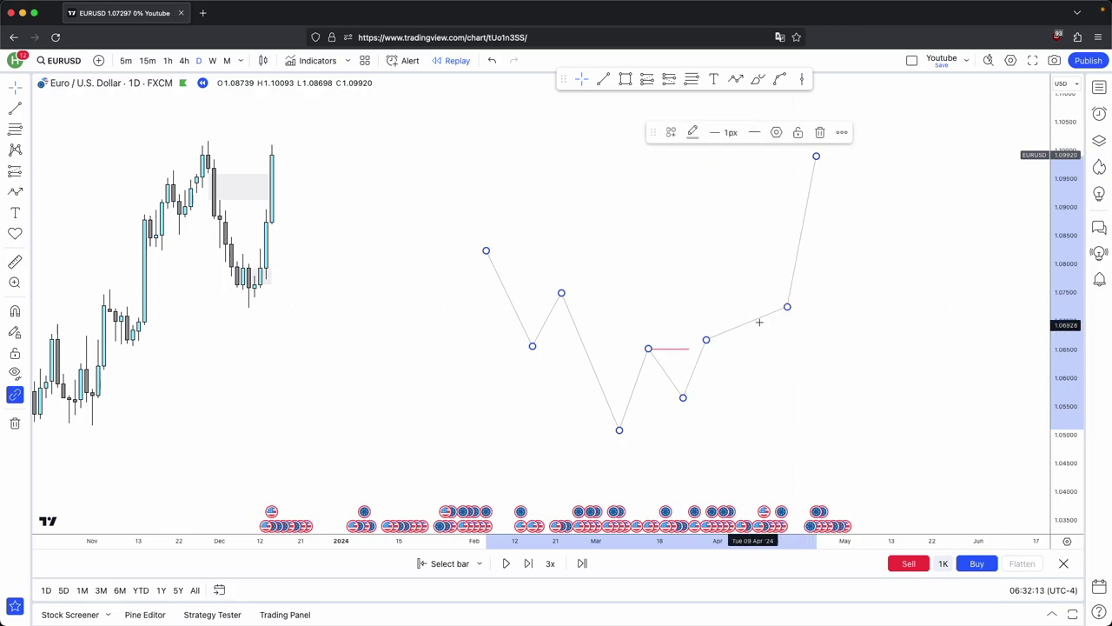
drag(787, 308, 746, 382)
drag(816, 155, 752, 326)
- Draw a rectangle zone just above the sketched path's lowest point, extending past its last swing
click(603, 80)
click(624, 80)
click(628, 411)
click(805, 388)
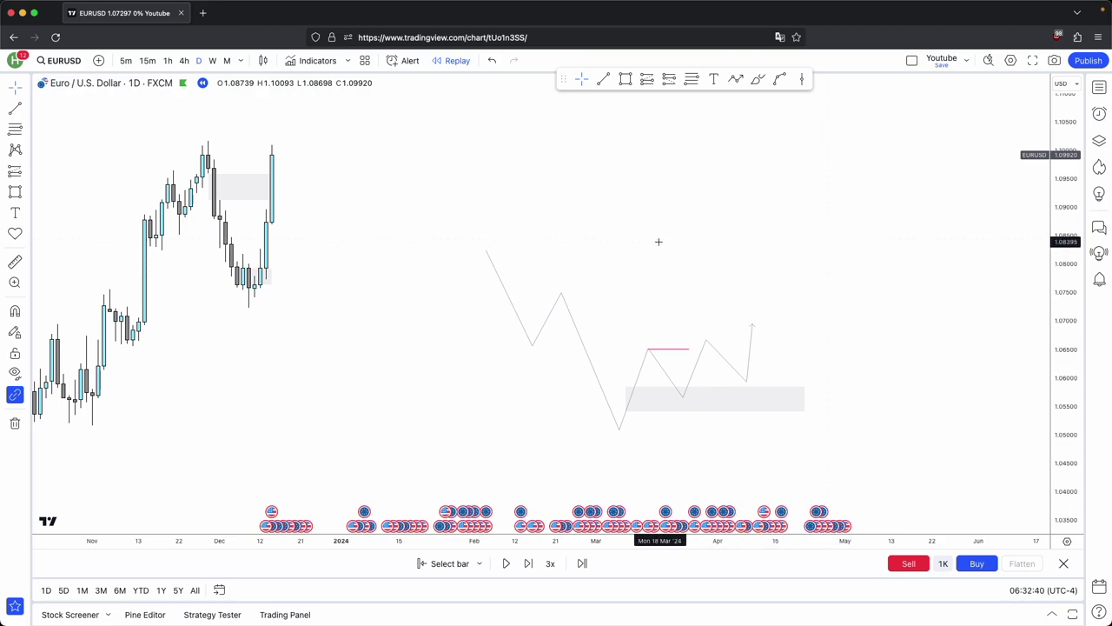
- Sketch a second path showing an uptrend peaking and reversing into lower swings
click(735, 78)
click(723, 258)
click(752, 190)
click(787, 238)
click(822, 146)
click(879, 286)
click(905, 207)
double_click(979, 383)
drag(906, 166, 868, 181)
- Draw a wide rectangle zone across the peak of the second sketched path
click(626, 79)
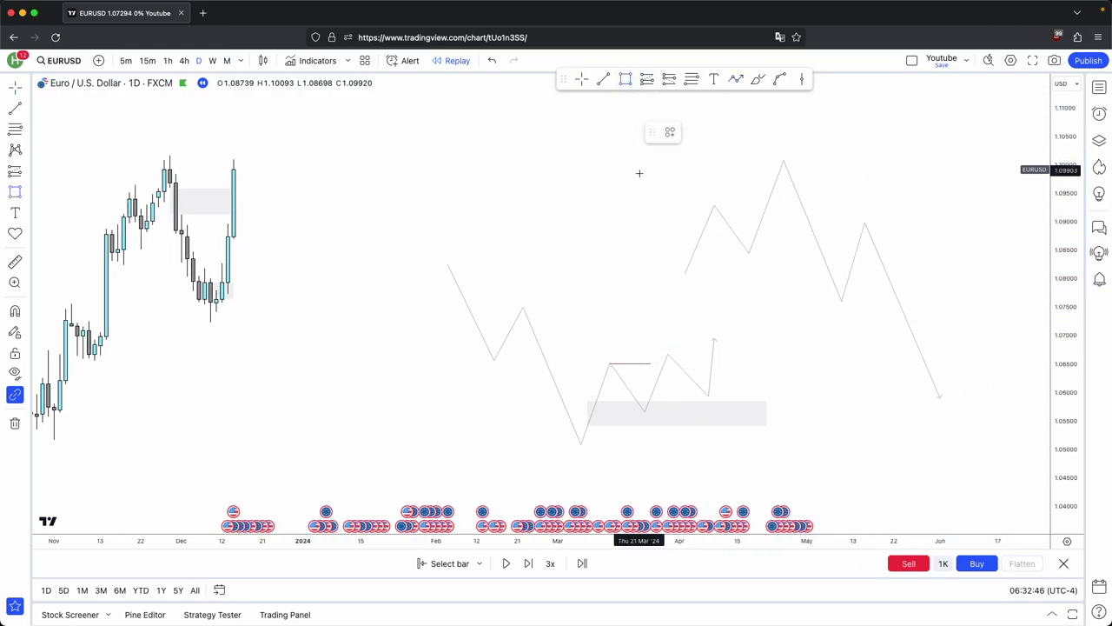
drag(640, 181, 951, 139)
double_click(799, 169)
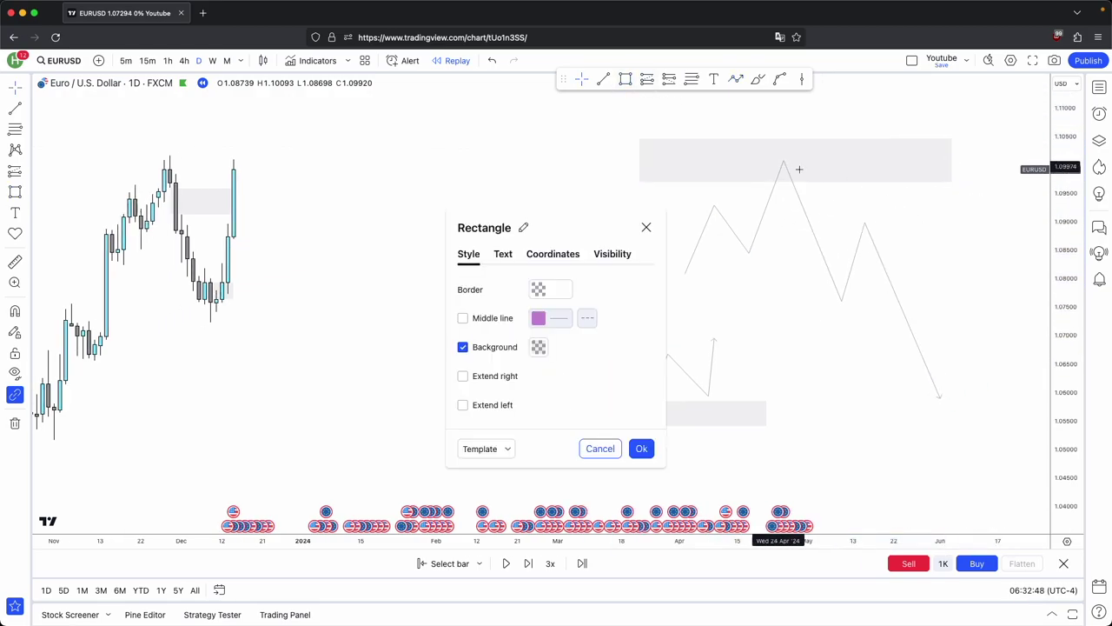
click(647, 227)
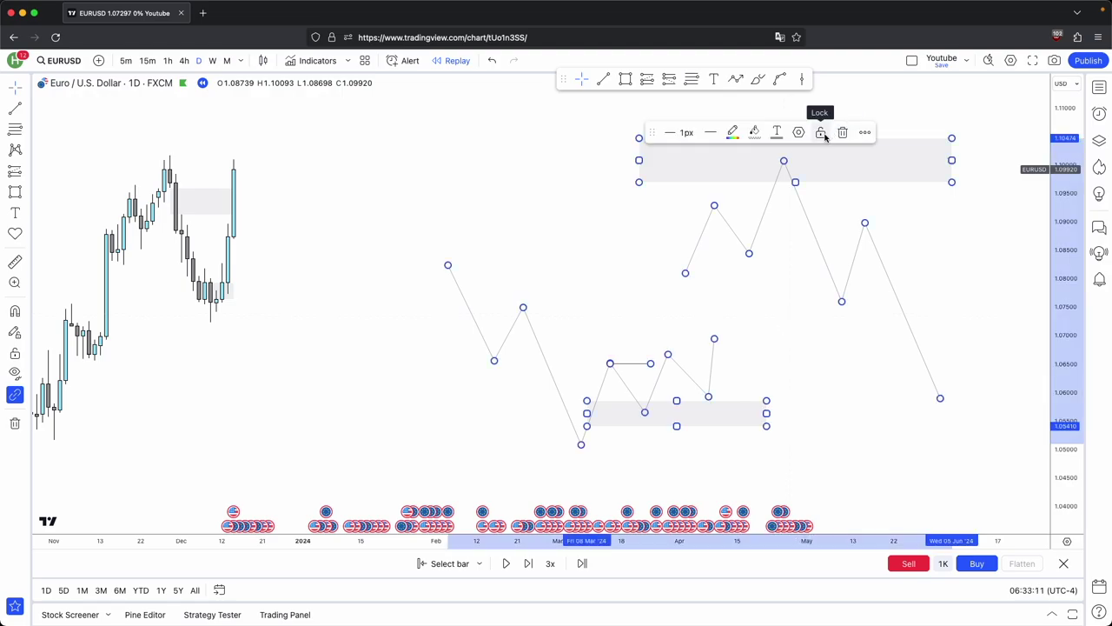
- Lock the selected paths, line and zones of the two sketched structures
click(824, 135)
click(673, 214)
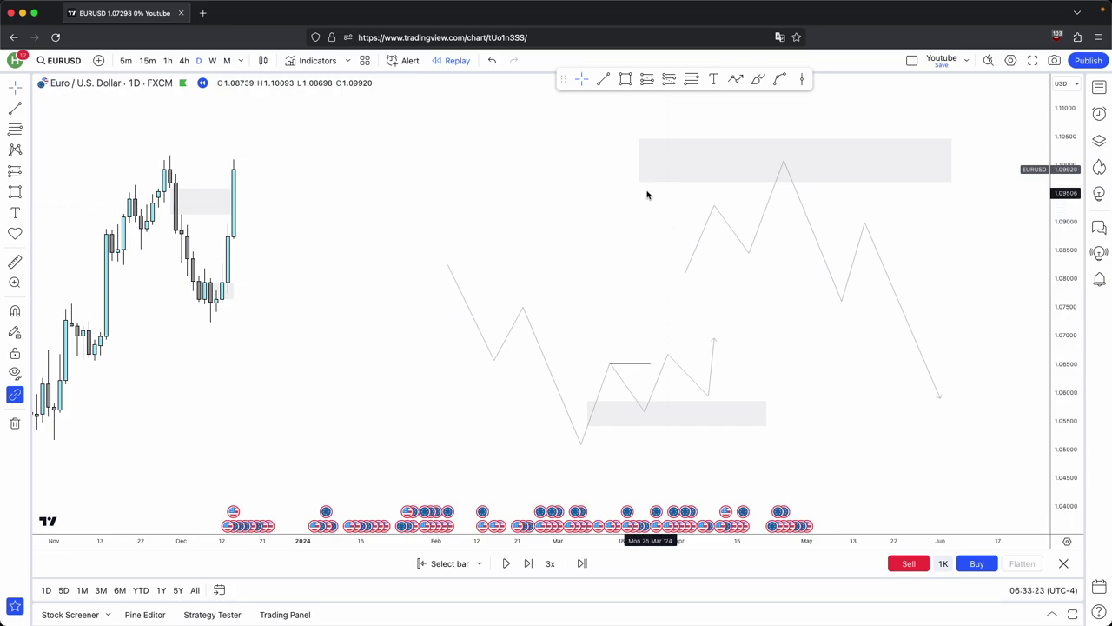
- Switch to the weekly chart and mark the August 2021 swing low with a short horizontal line
key(Down)
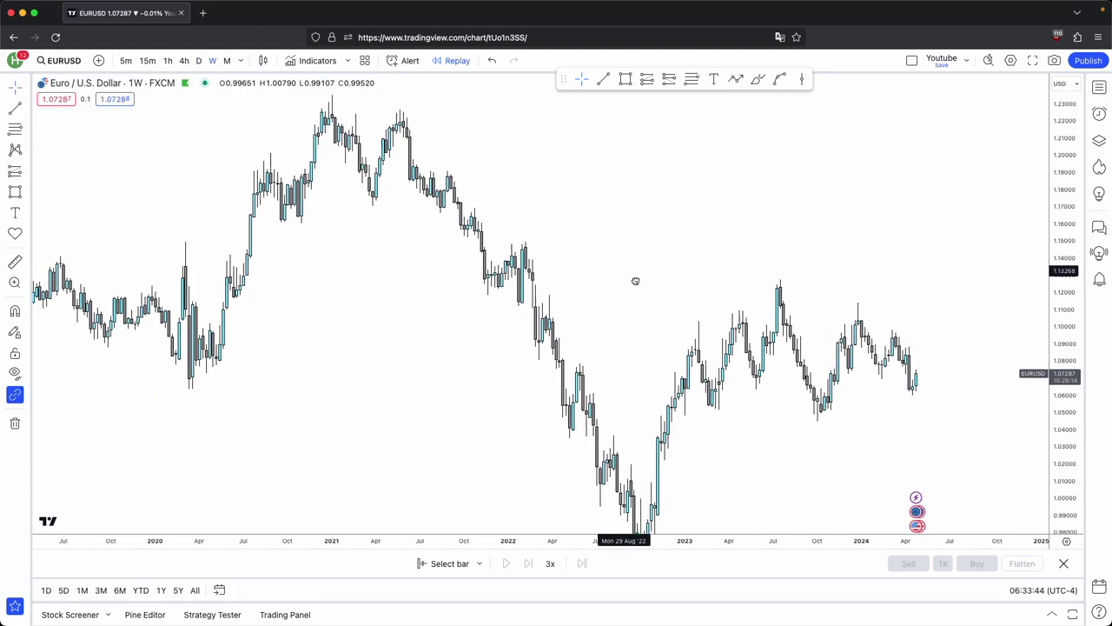
scroll(699, 210, up, 5)
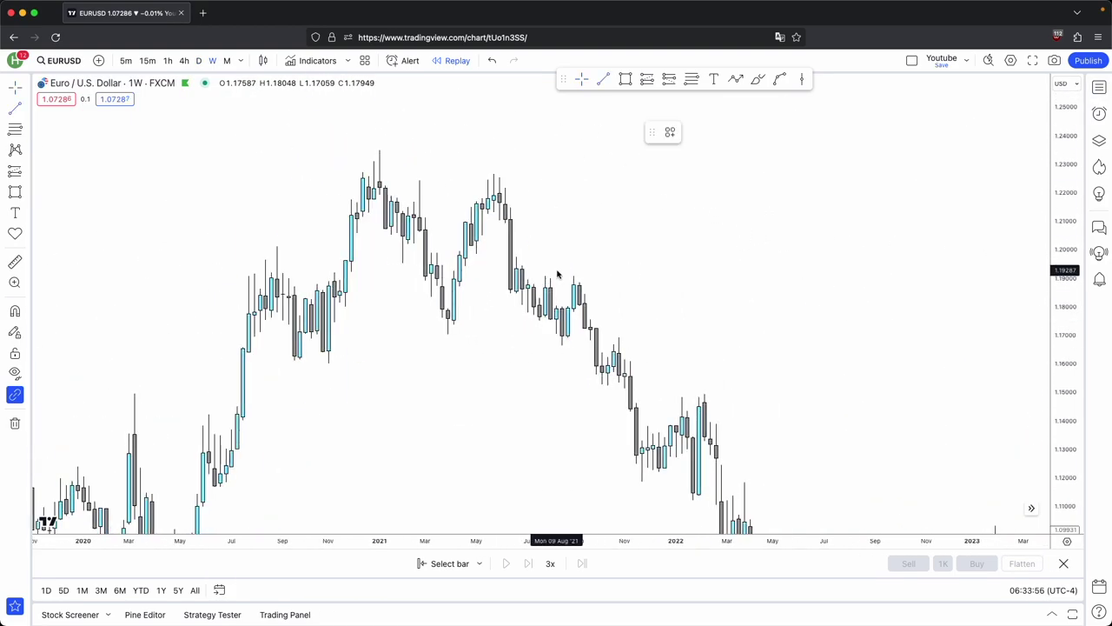
click(562, 345)
click(591, 345)
drag(654, 322, 633, 301)
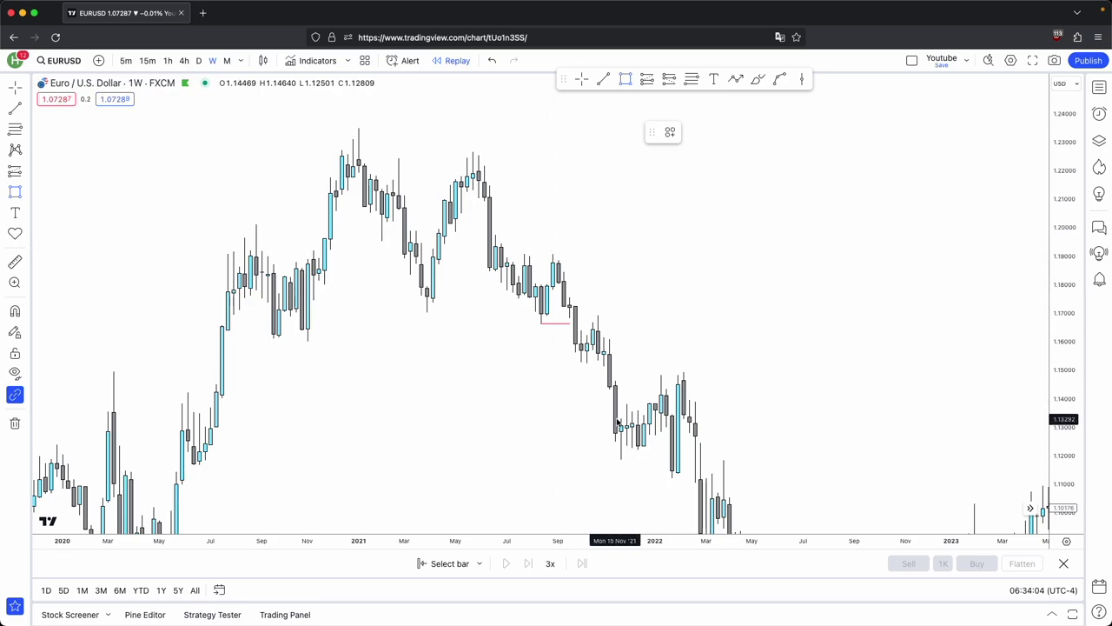
- Draw a rectangle over the mid-2021 gap from about 1.186 to 1.193, ending around November 2021
click(494, 247)
click(631, 268)
scroll(649, 268, right, 1)
drag(619, 250, 596, 252)
click(660, 273)
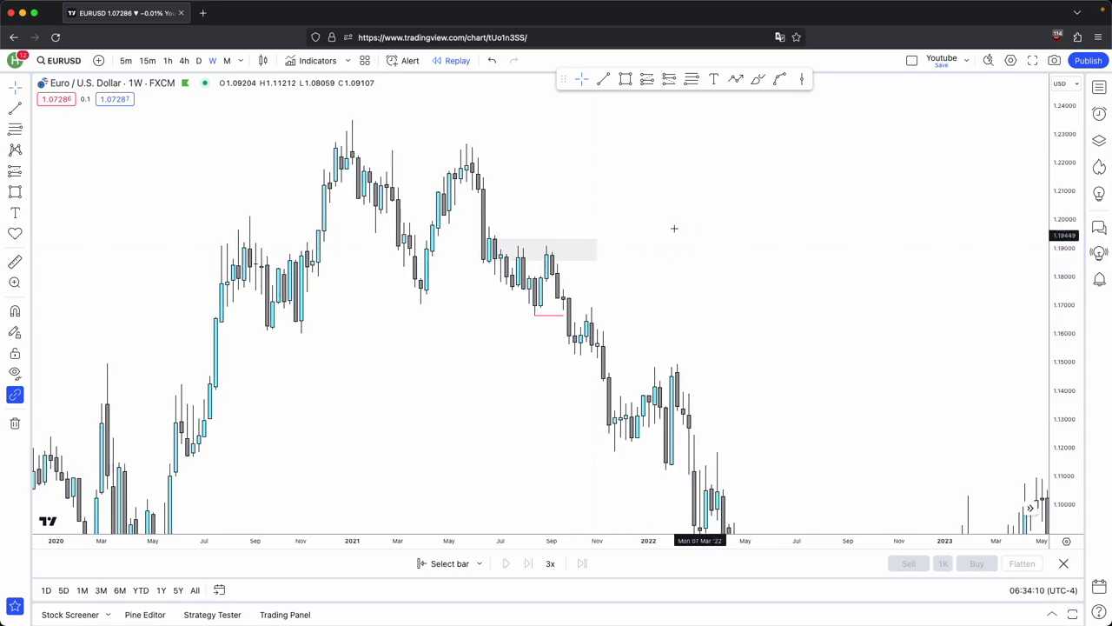
- Draw a small rectangle over the late September 2021 gap and extend it to early November
scroll(483, 262, right, 2)
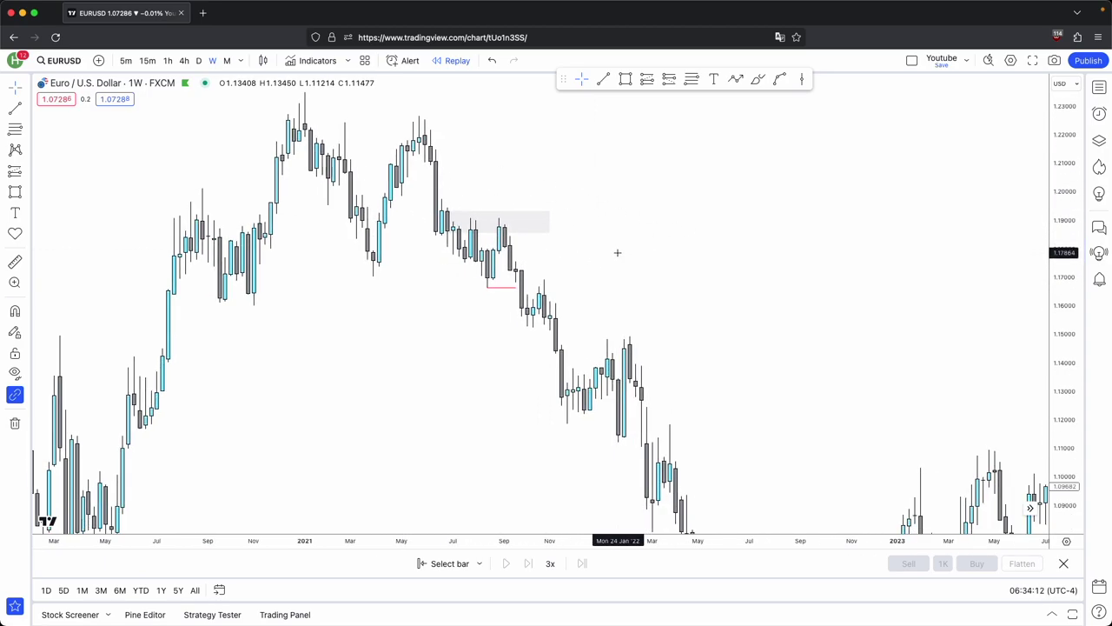
scroll(561, 331, right, 2)
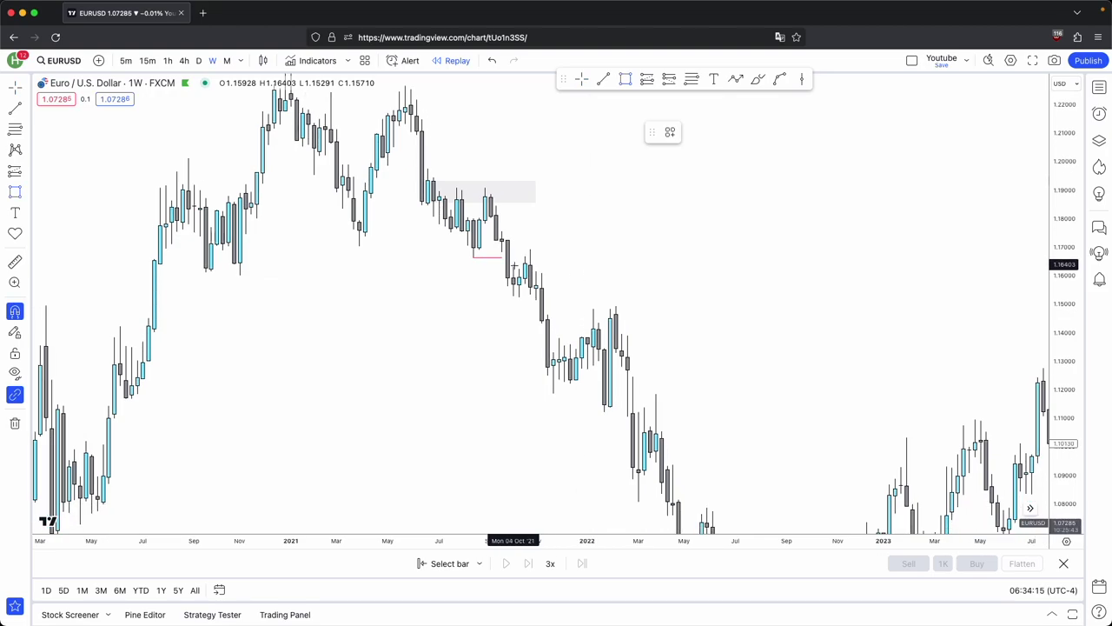
super+click(503, 252)
drag(513, 258, 541, 258)
click(571, 252)
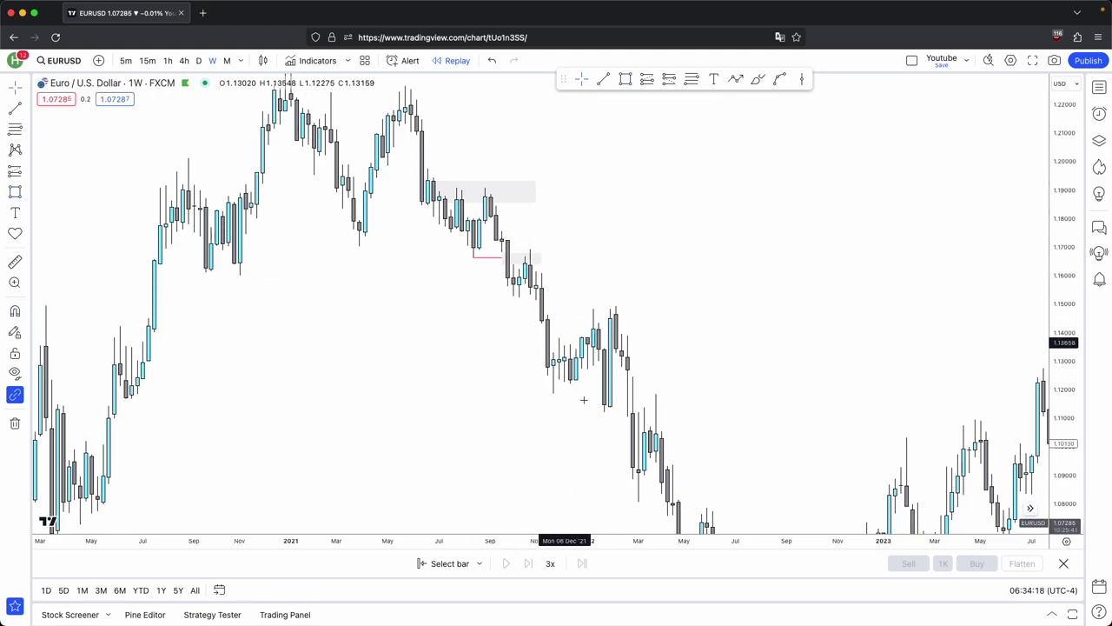
- Mark the October 2021 swing low and the swing high around the start of December 2021 with short horizontal lines
click(614, 80)
click(539, 297)
drag(611, 312, 585, 306)
click(604, 79)
click(554, 315)
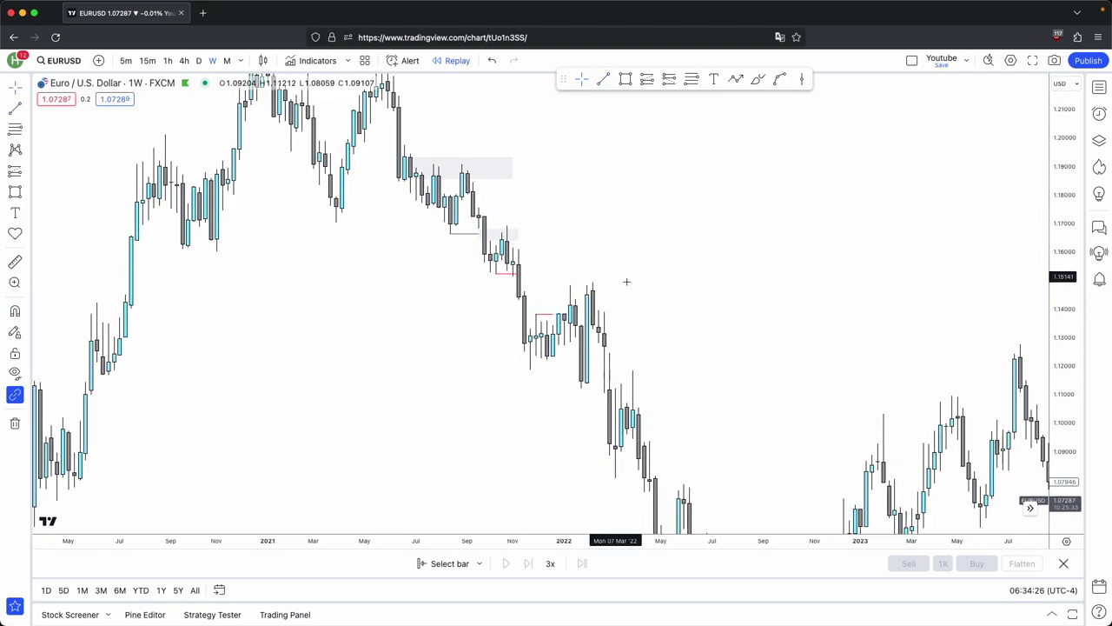
- Trace the price swings from the late November 2021 low to the March 2022 low with a path, then remove it
drag(627, 282, 667, 264)
scroll(668, 264, up, 1)
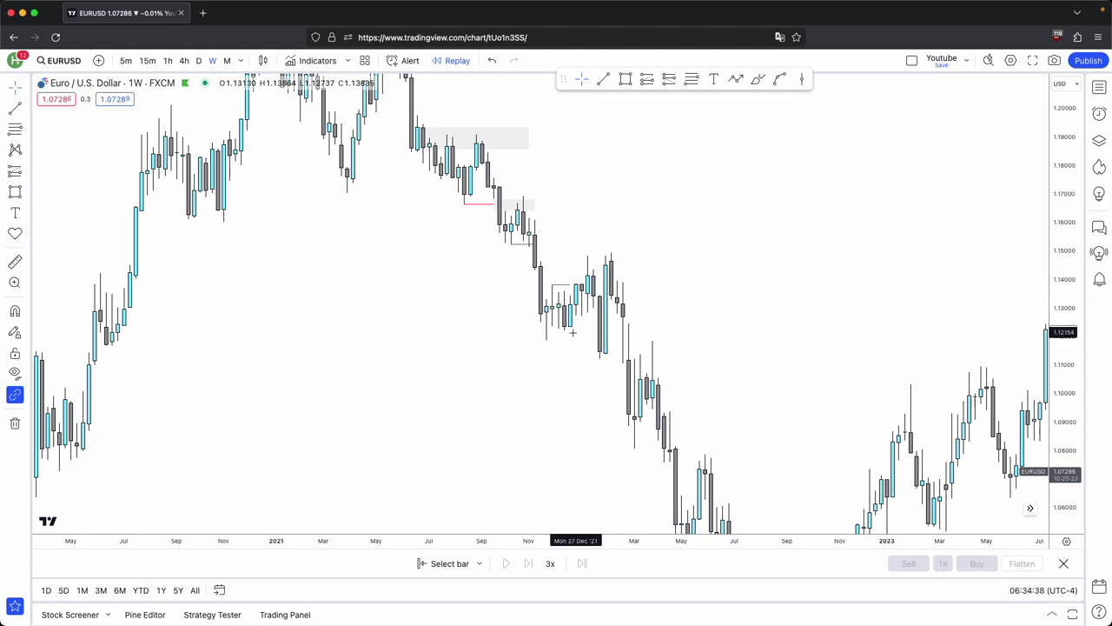
click(736, 80)
click(554, 331)
click(589, 258)
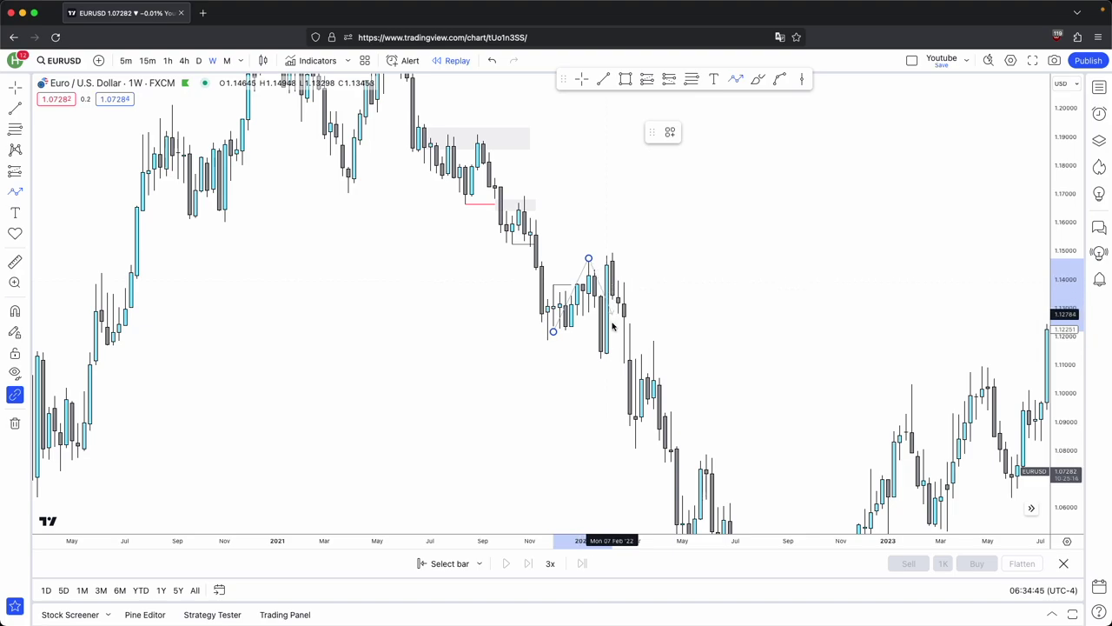
click(617, 260)
click(605, 353)
click(641, 434)
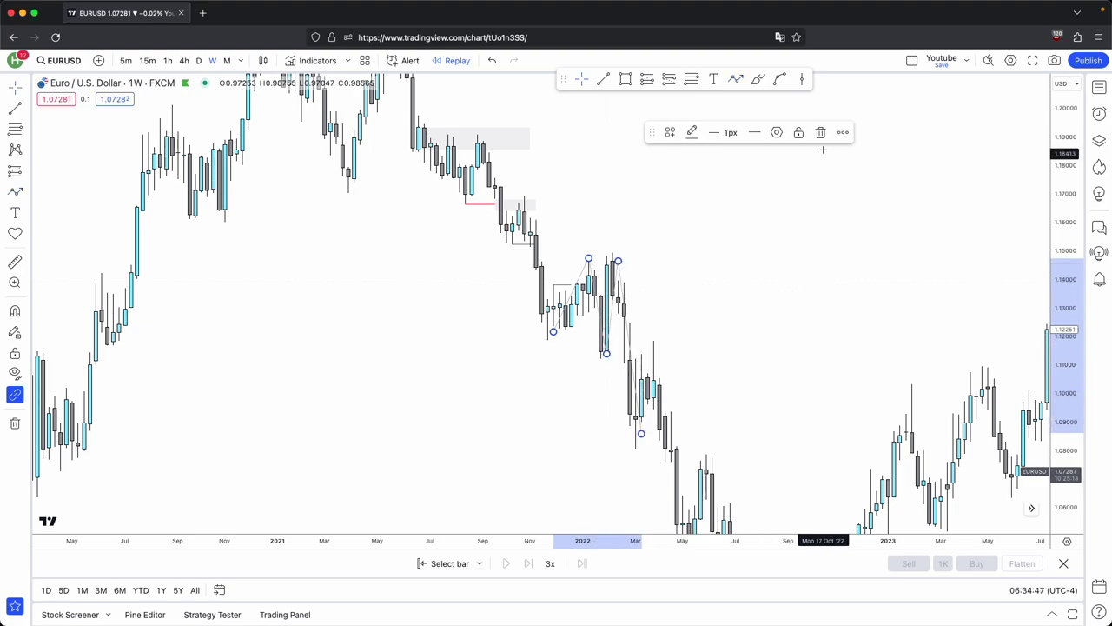
click(821, 132)
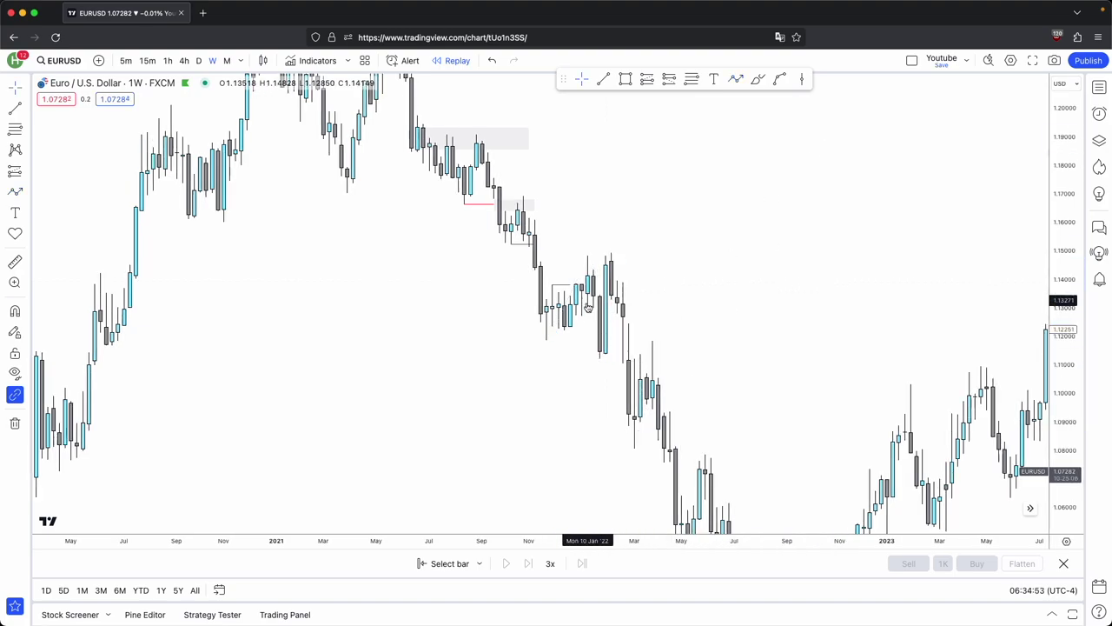
- Examine the price swings around the December 2021 break line and the January and February 2022 highs
drag(737, 338, 596, 315)
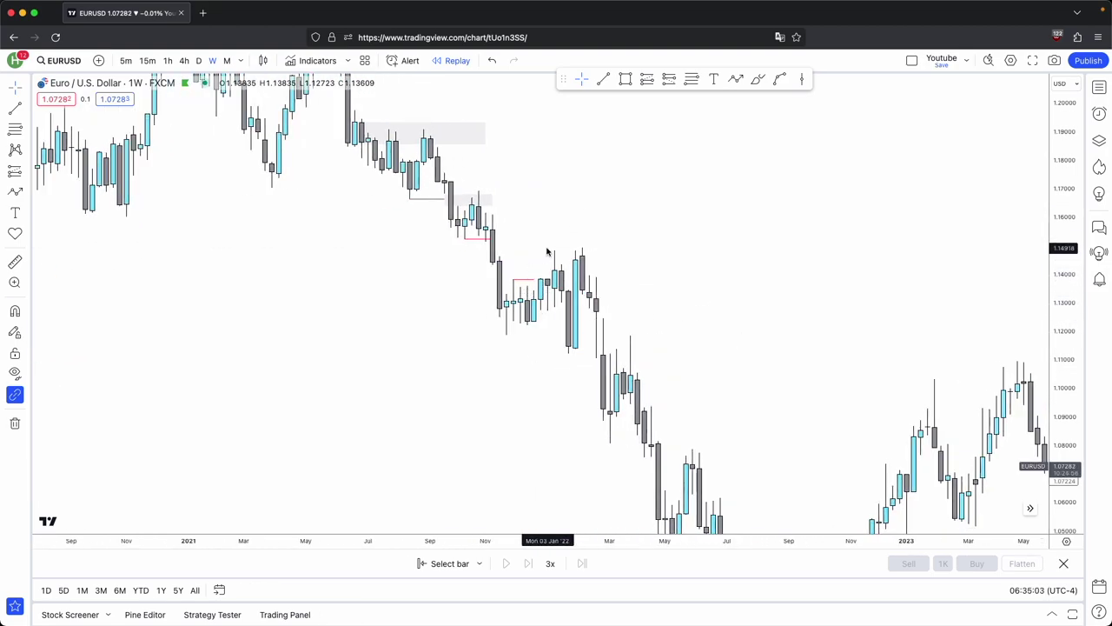
drag(553, 249, 578, 243)
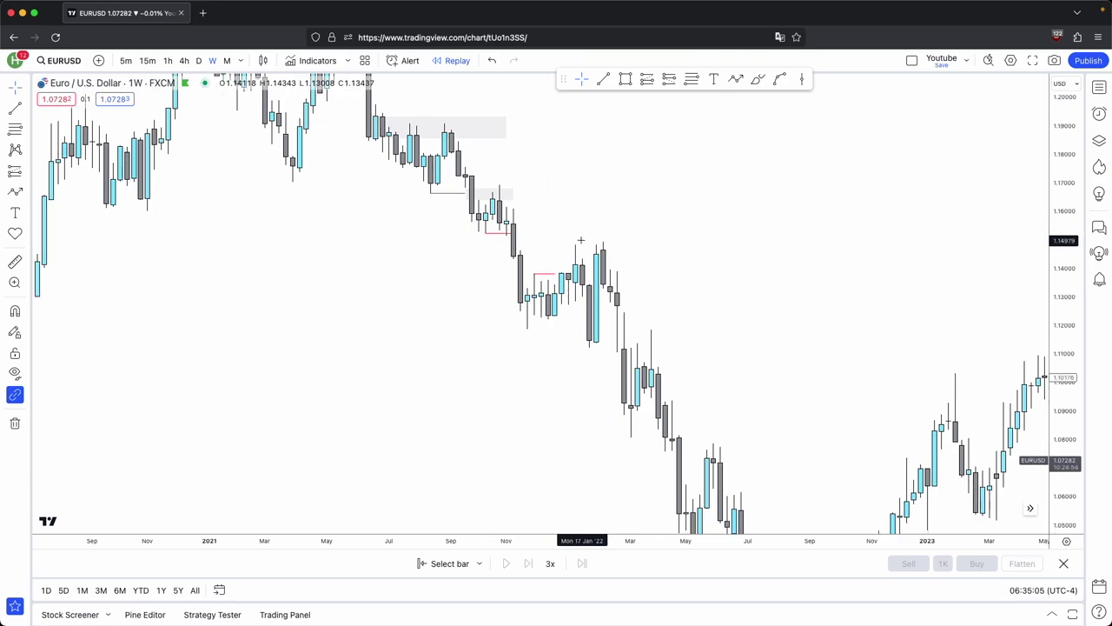
scroll(565, 259, up, 1)
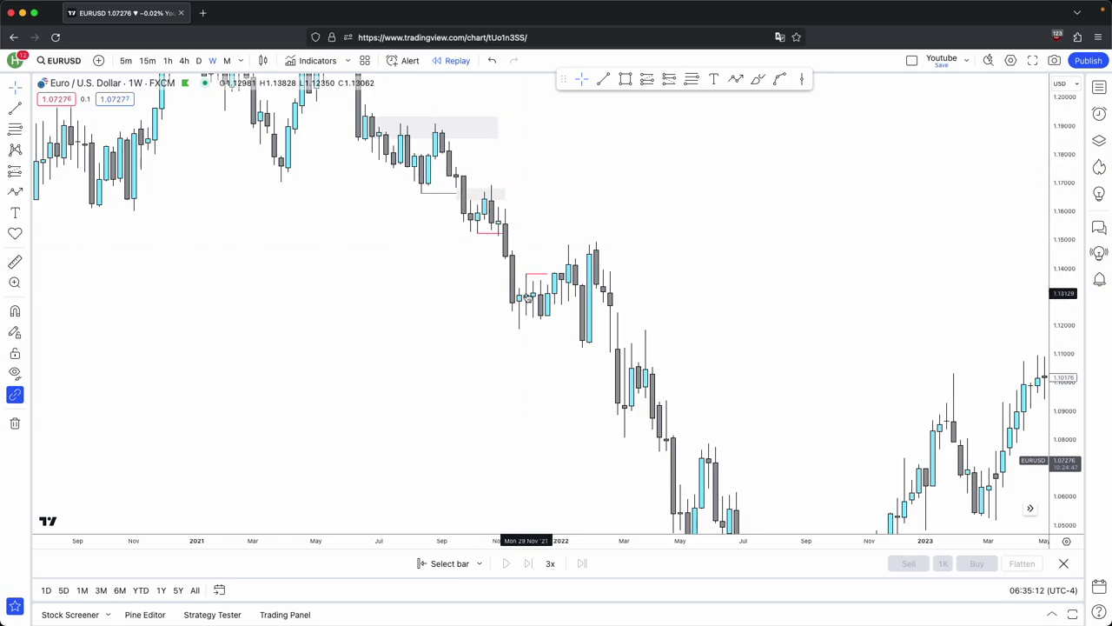
scroll(527, 304, up, 2)
drag(1071, 446, 1068, 345)
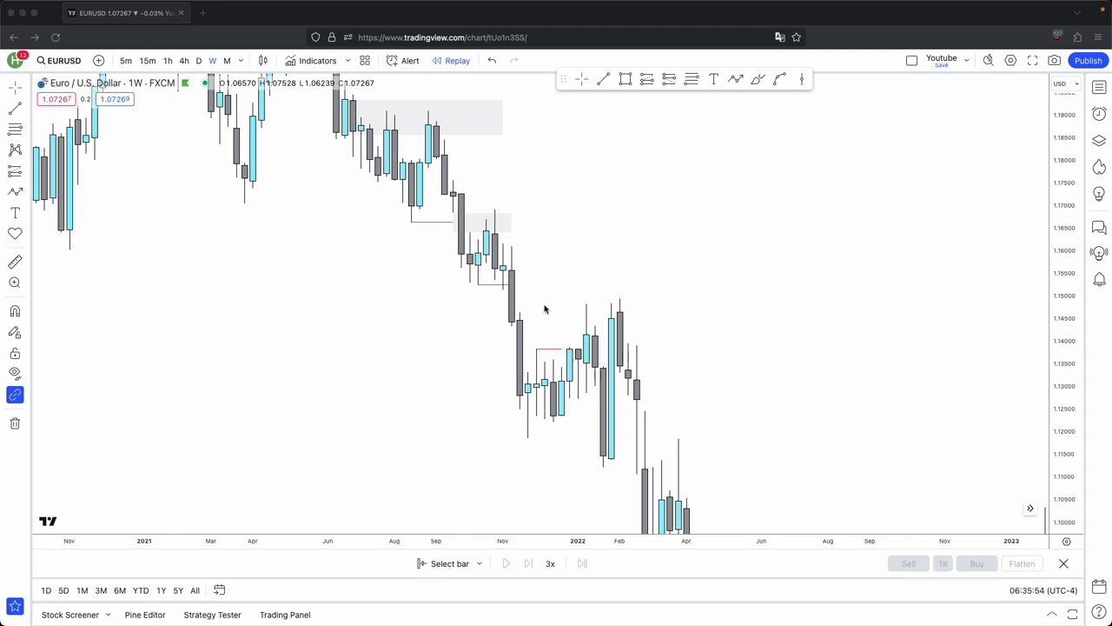
click(545, 309)
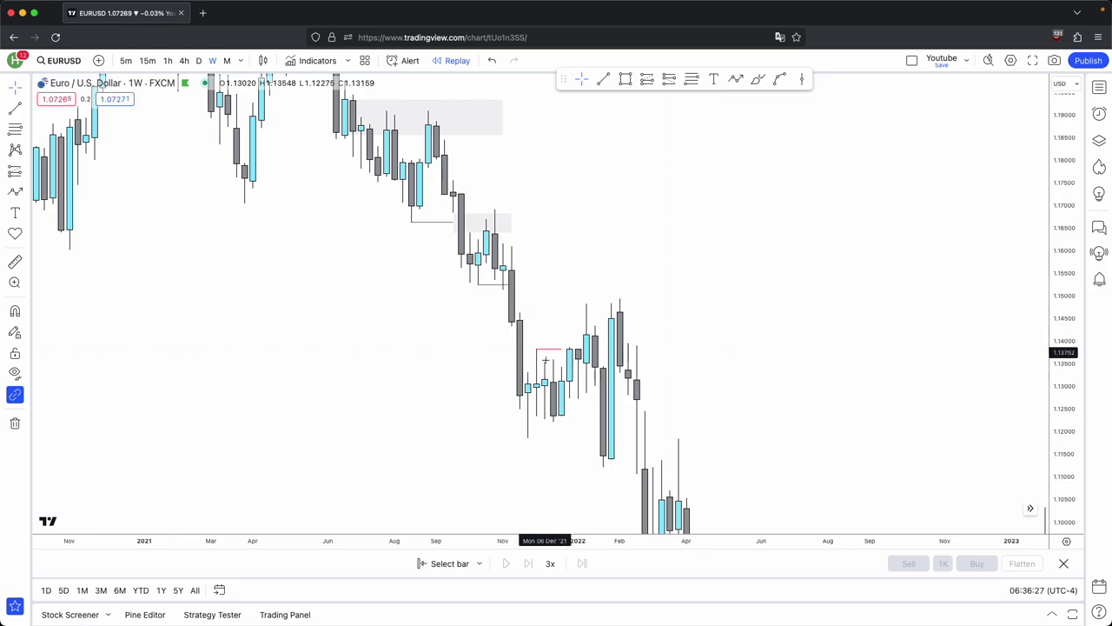
scroll(618, 372, up, 1)
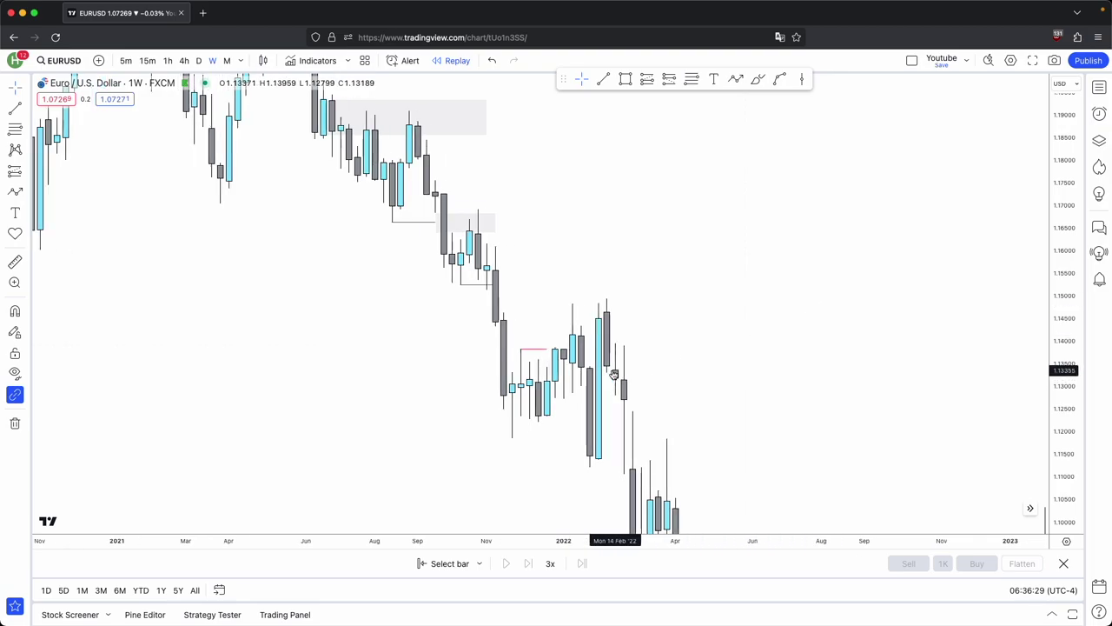
drag(653, 330, 684, 283)
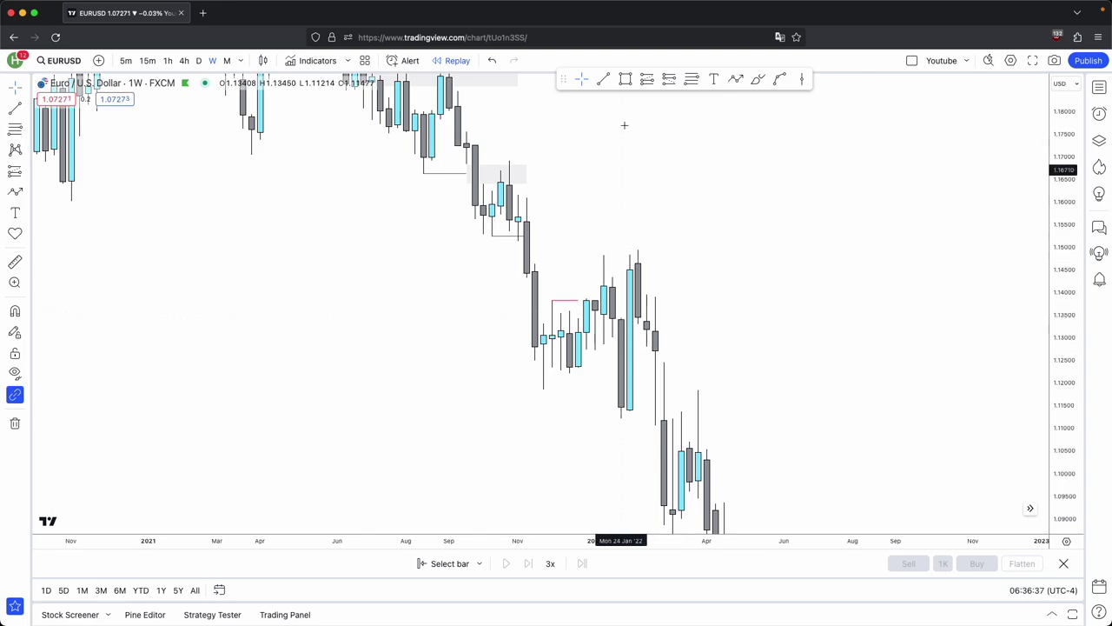
- Draw a rectangle over the November 2021 gap from about 1.146 to 1.151, ending around April 2022
click(535, 265)
click(519, 241)
drag(535, 252, 716, 264)
drag(751, 307, 678, 266)
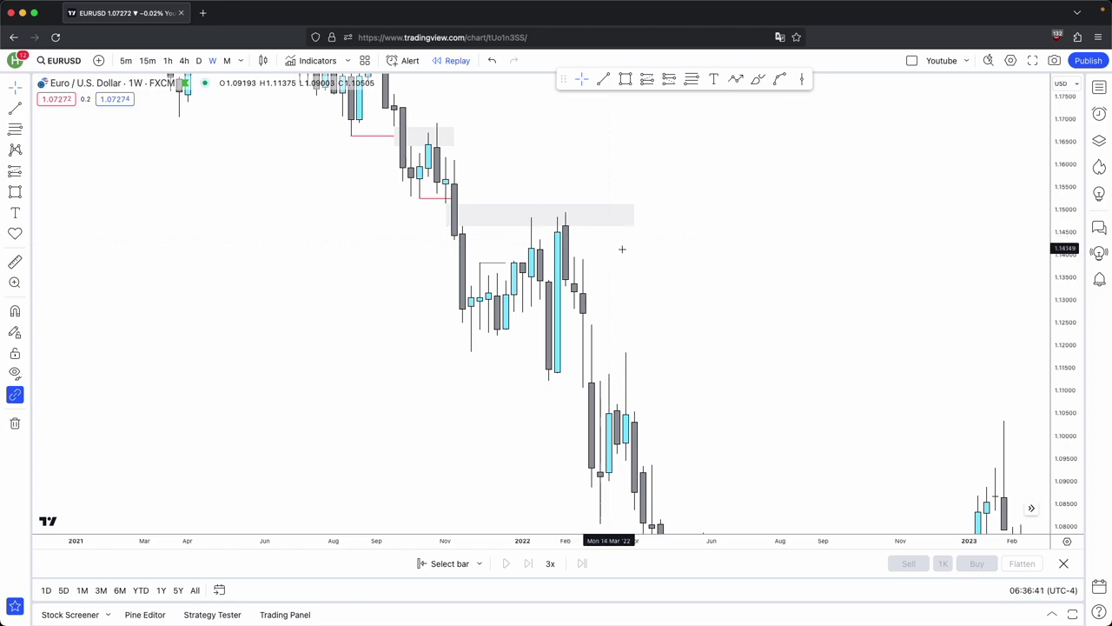
- Draw a rectangle over the early March 2022 gap from about 1.112 to 1.127 and extend it to around October 2022
drag(613, 249, 592, 223)
drag(696, 346, 694, 290)
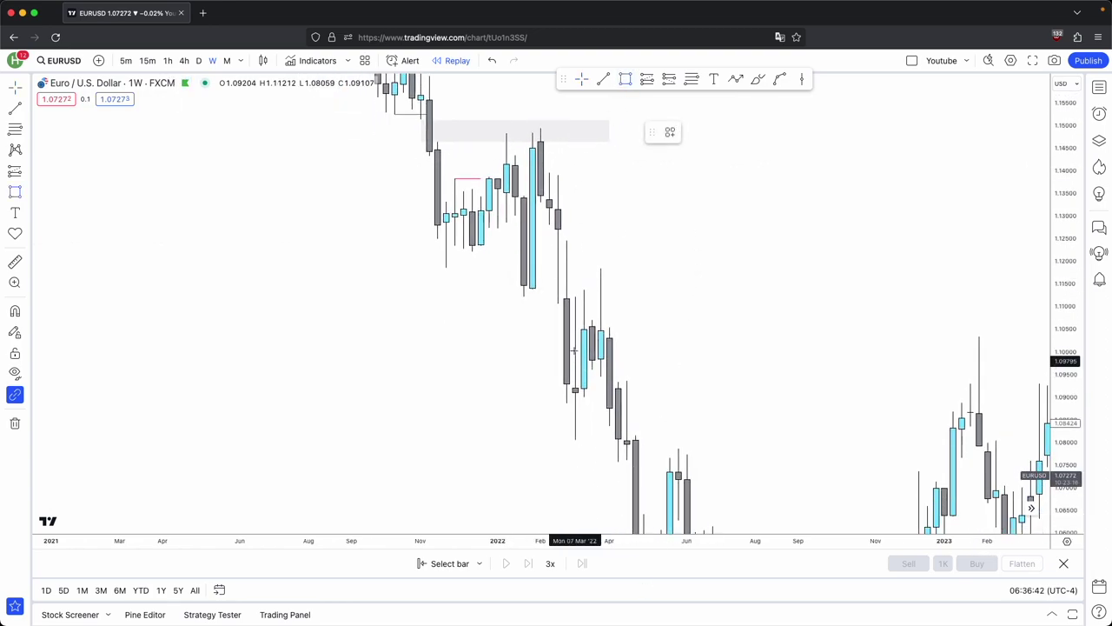
mouse_move(574, 296)
mouse_down()
mouse_move(565, 229)
mouse_move(660, 263)
mouse_up()
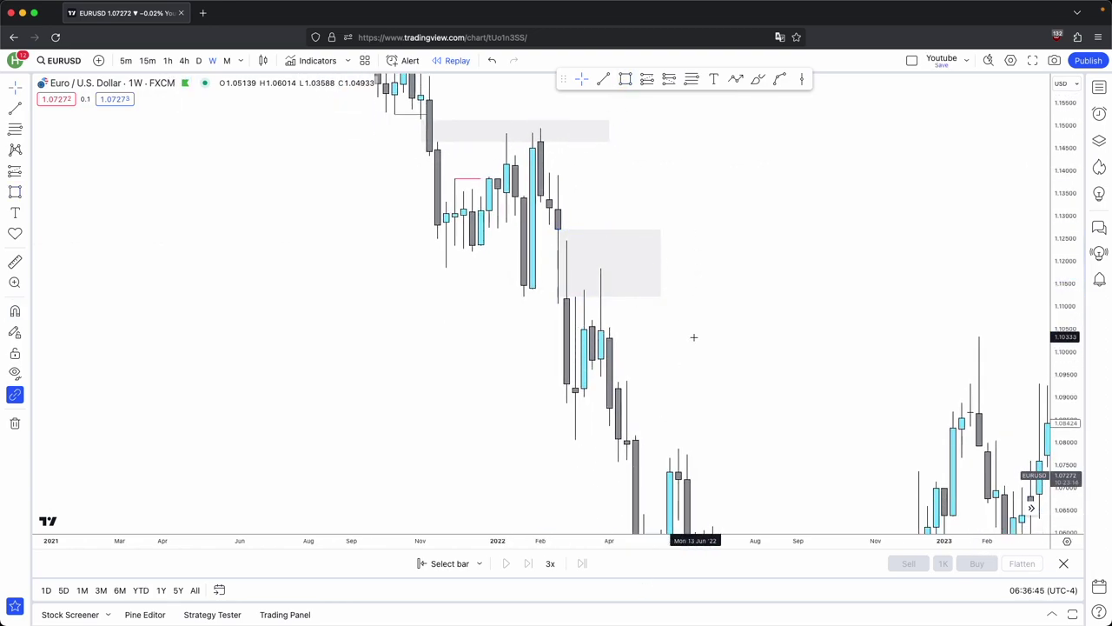
drag(557, 297, 568, 307)
drag(567, 263, 559, 264)
click(710, 265)
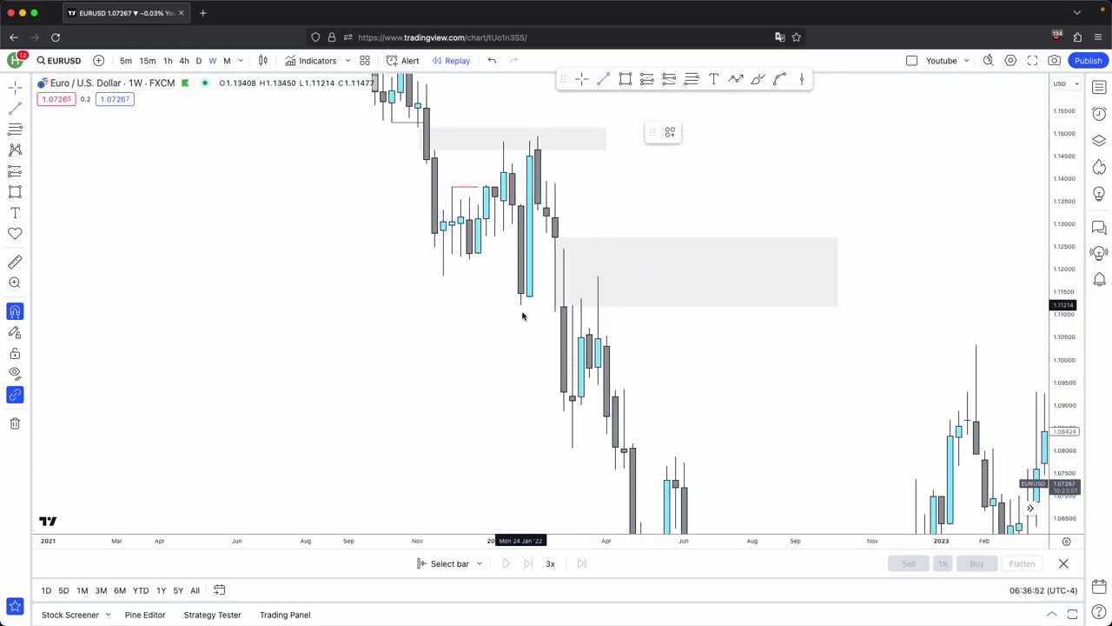
- Mark the late January 2022 swing low at about 1.112 with a short horizontal line
click(523, 310)
click(546, 311)
click(771, 365)
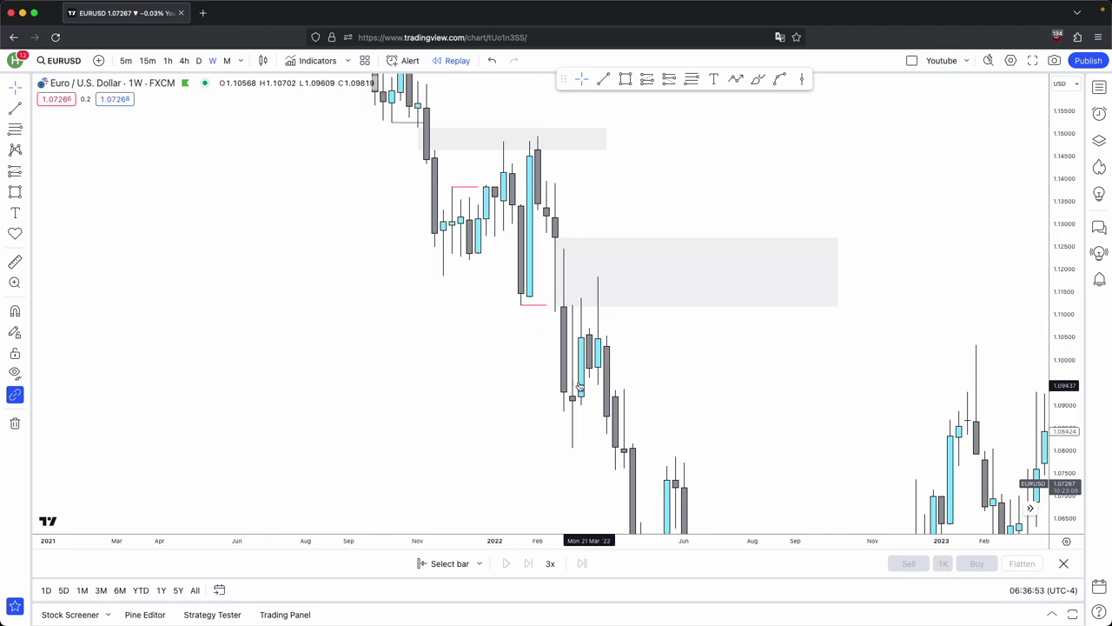
- Shade the March, May and July–August 2022 pullbacks with rectangles and mark the May 2022 low with a horizontal line
scroll(643, 209, down, 5)
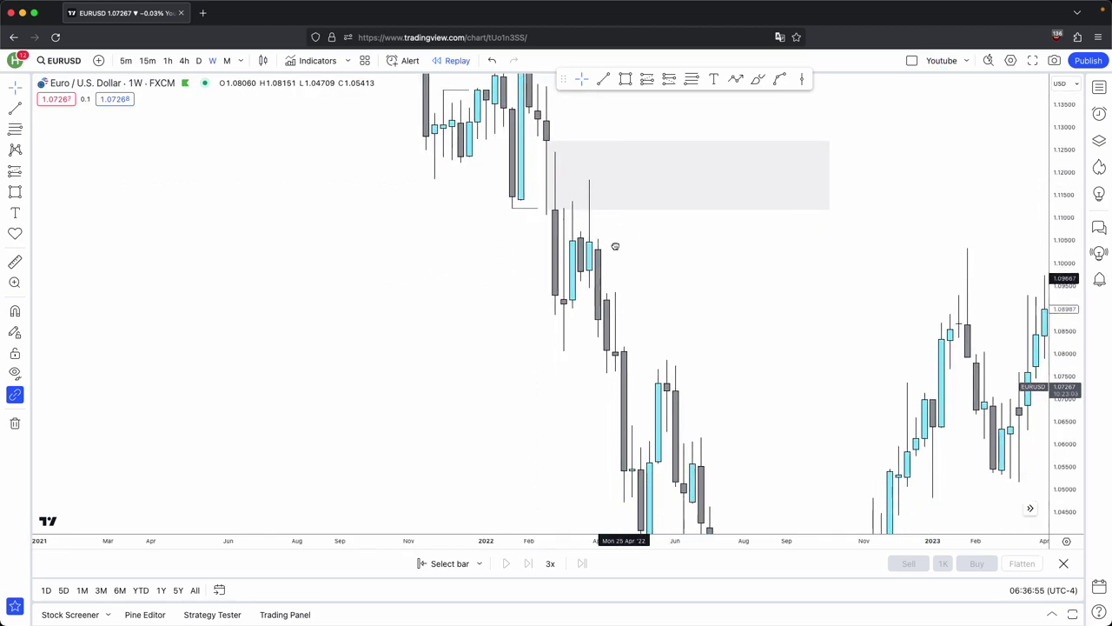
drag(615, 247, 607, 206)
drag(1071, 338, 1071, 439)
drag(1065, 397, 1065, 411)
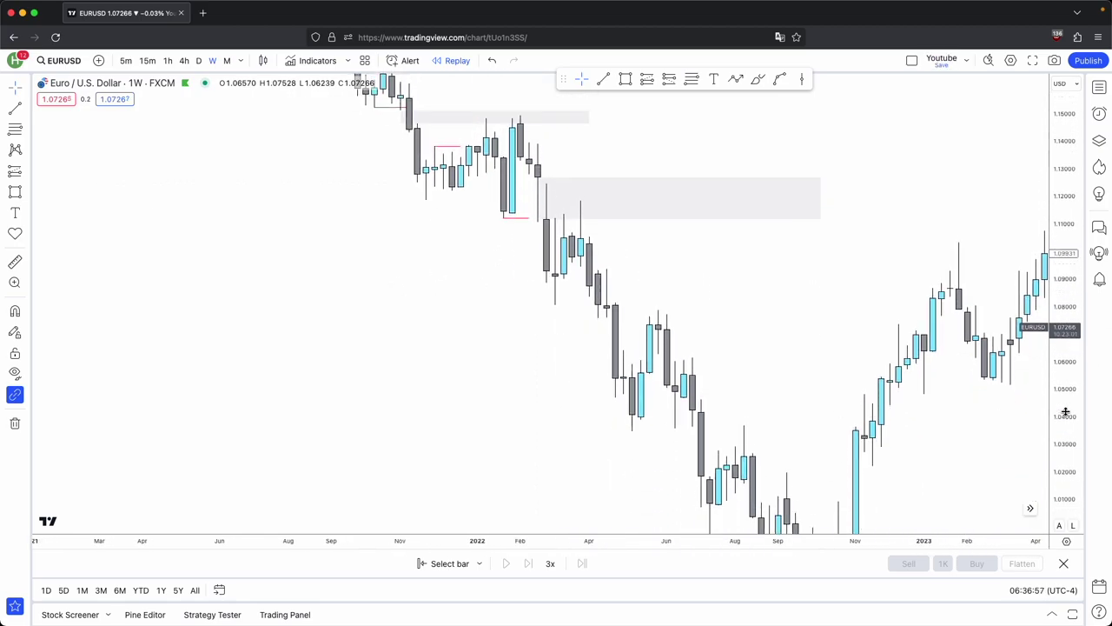
scroll(1065, 411, down, 2)
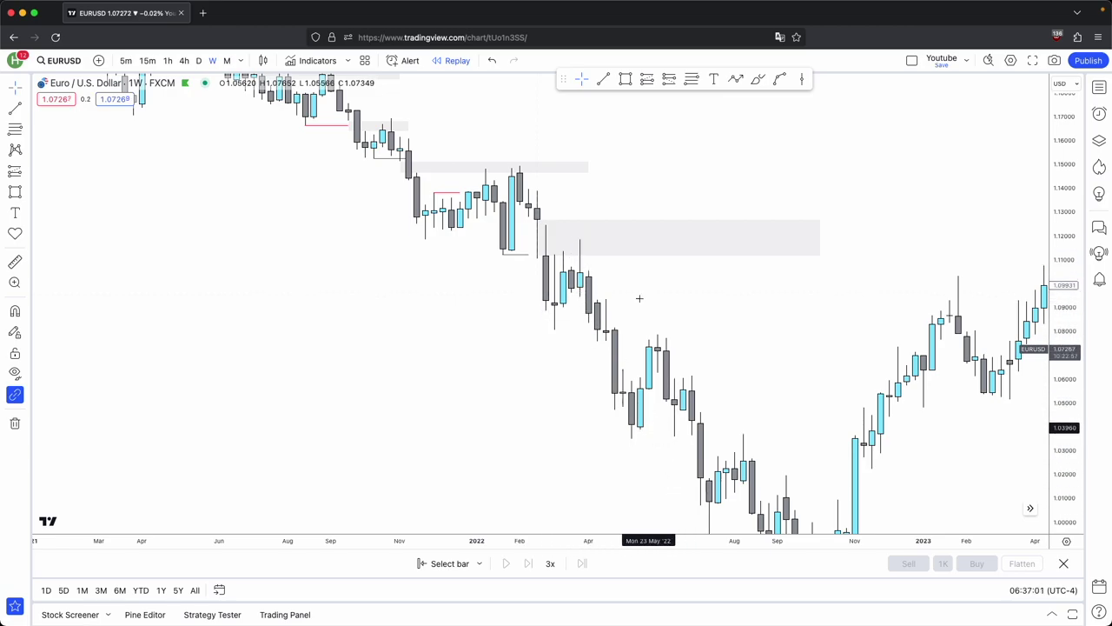
click(625, 79)
click(555, 332)
click(580, 240)
click(713, 134)
click(716, 176)
click(650, 121)
key(alt+shift+r)
- Delete the three pullback rectangles and the line at the May 2022 low together
drag(632, 438, 668, 333)
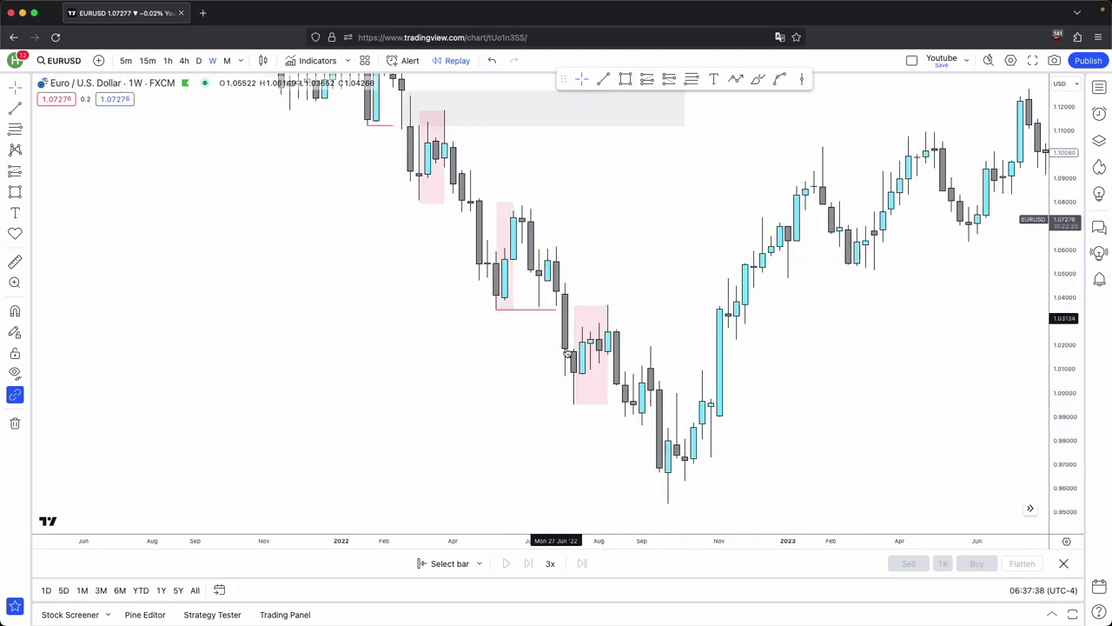
drag(1068, 330, 1067, 361)
drag(811, 484, 382, 194)
click(843, 133)
- Mark the September 2022 swing high at about 1.02 with a short horizontal line extending to mid-October
scroll(693, 440, right, 2)
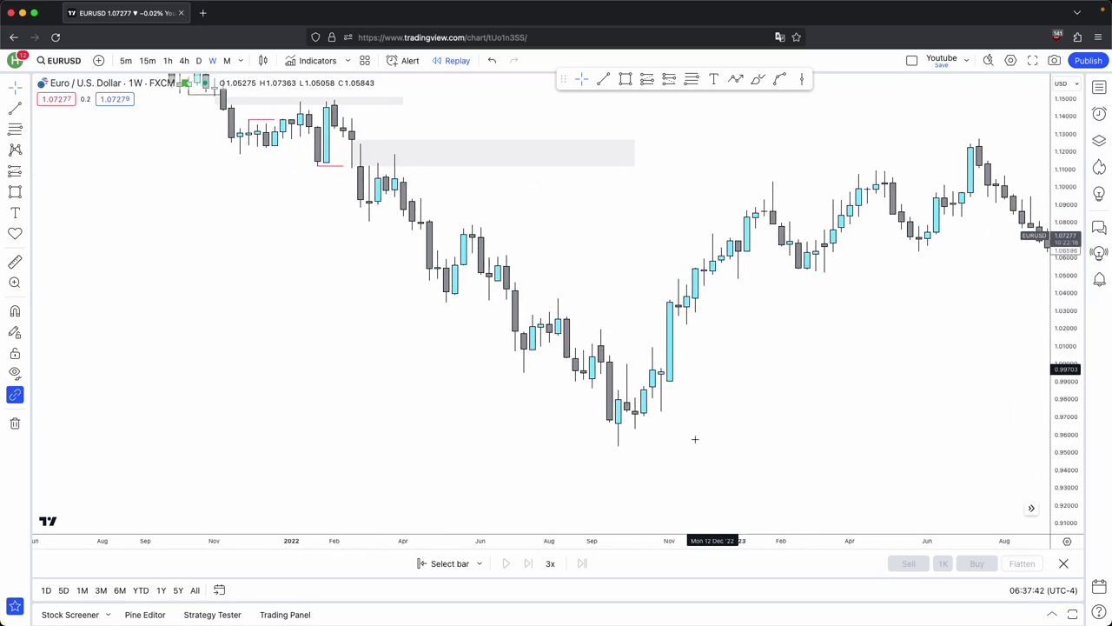
click(603, 78)
drag(600, 329, 643, 330)
click(640, 226)
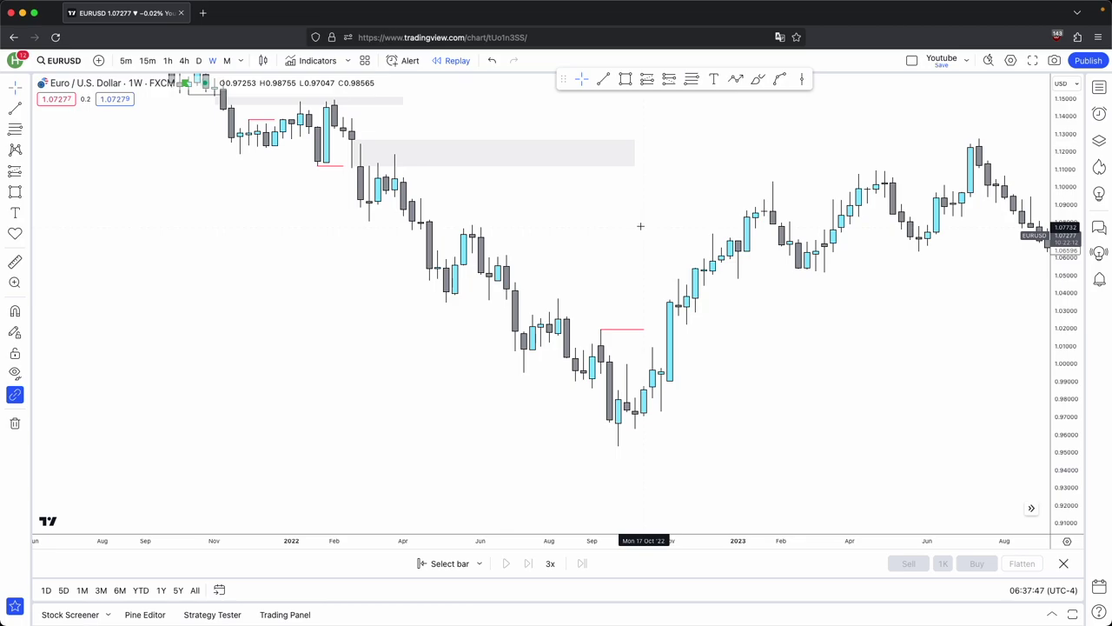
scroll(665, 339, right, 2)
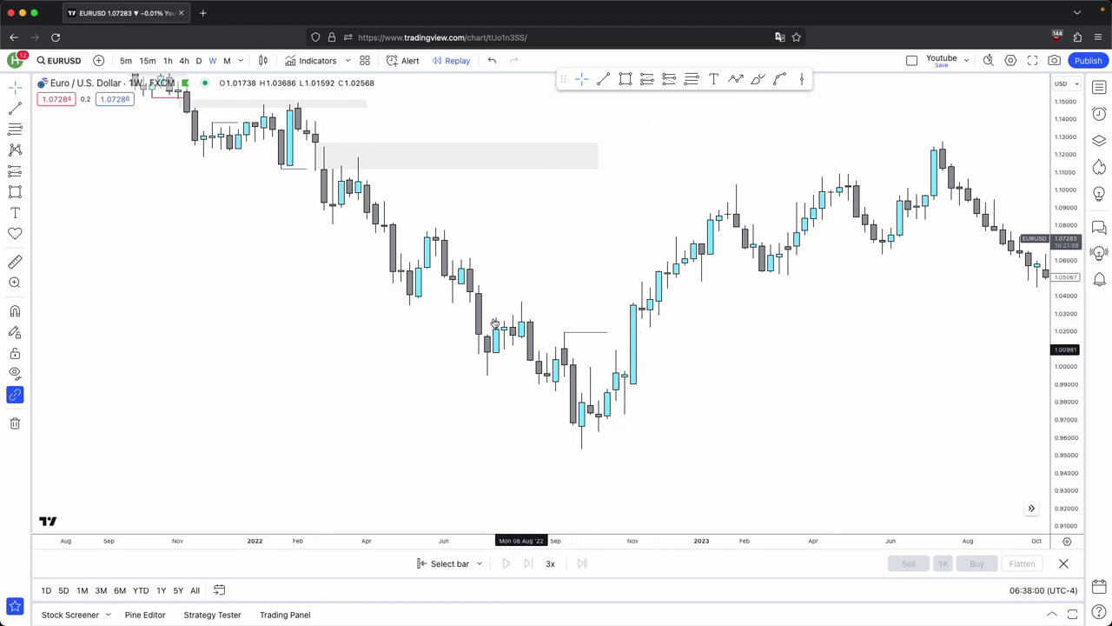
key(shift+Right)
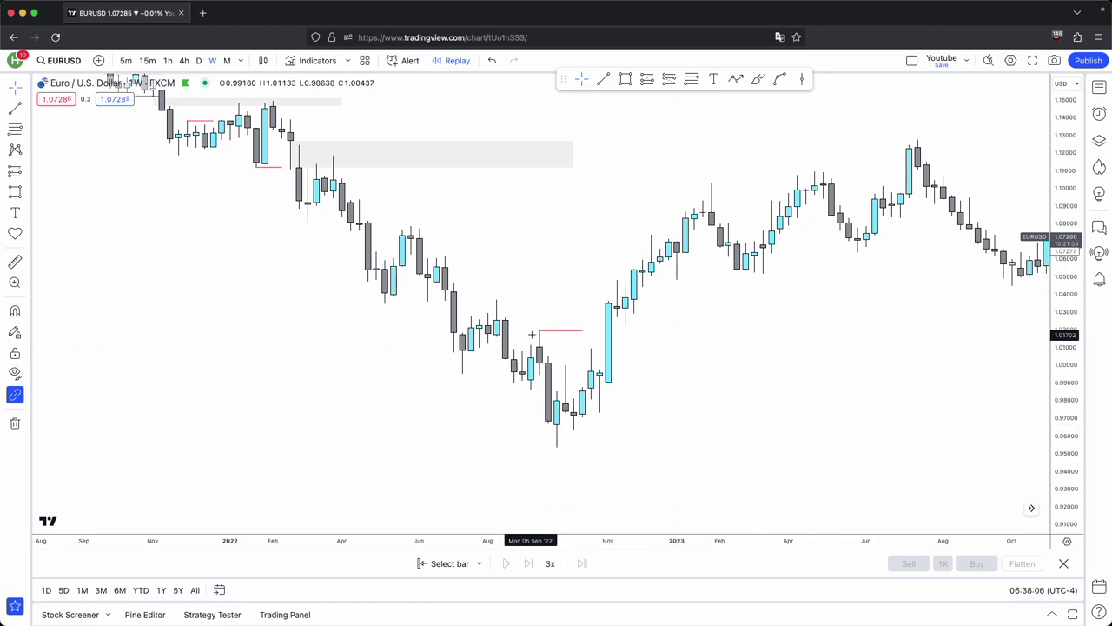
- Draw a rectangle around the consolidation from 25 October 2021 to 14 February 2022, between about 1.119 and 1.157
drag(586, 311, 796, 373)
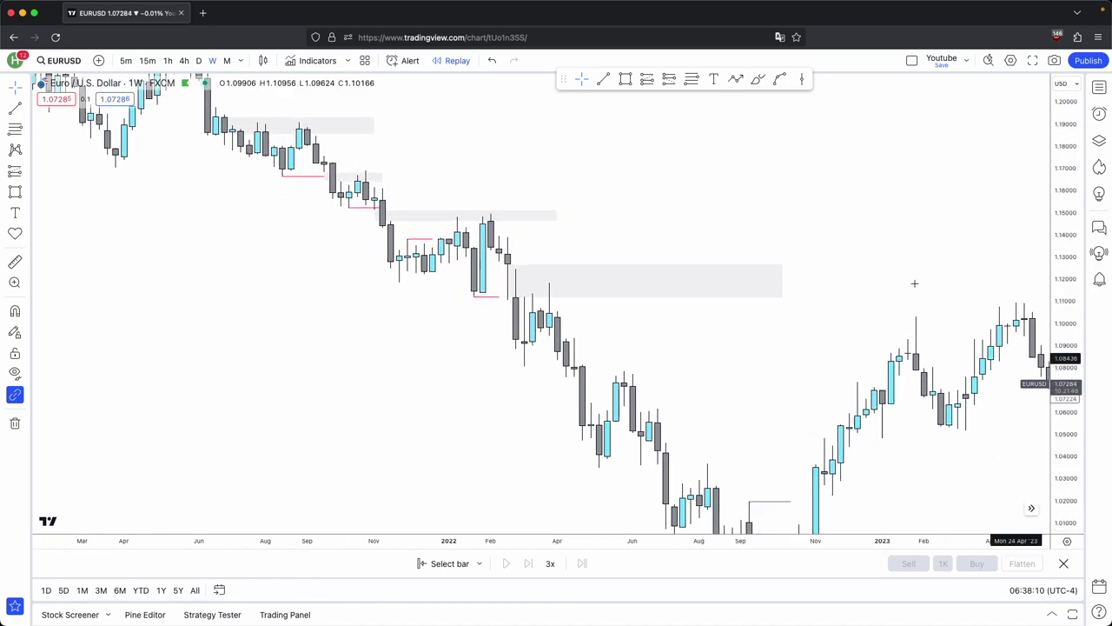
click(625, 79)
mouse_move(365, 197)
mouse_down()
mouse_move(524, 279)
mouse_move(499, 282)
mouse_up()
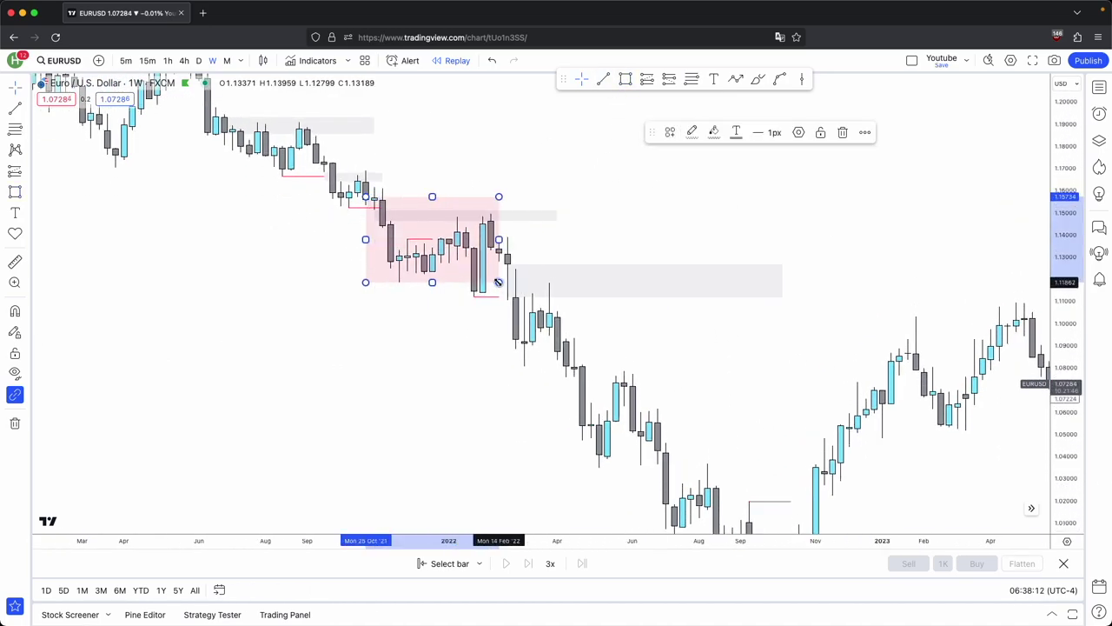
drag(791, 369, 564, 256)
- Draw a rectangle around the reversal from late August 2022 to early January 2023, between about 0.950 and 1.063
click(627, 79)
drag(505, 293, 672, 515)
drag(1070, 417, 1070, 485)
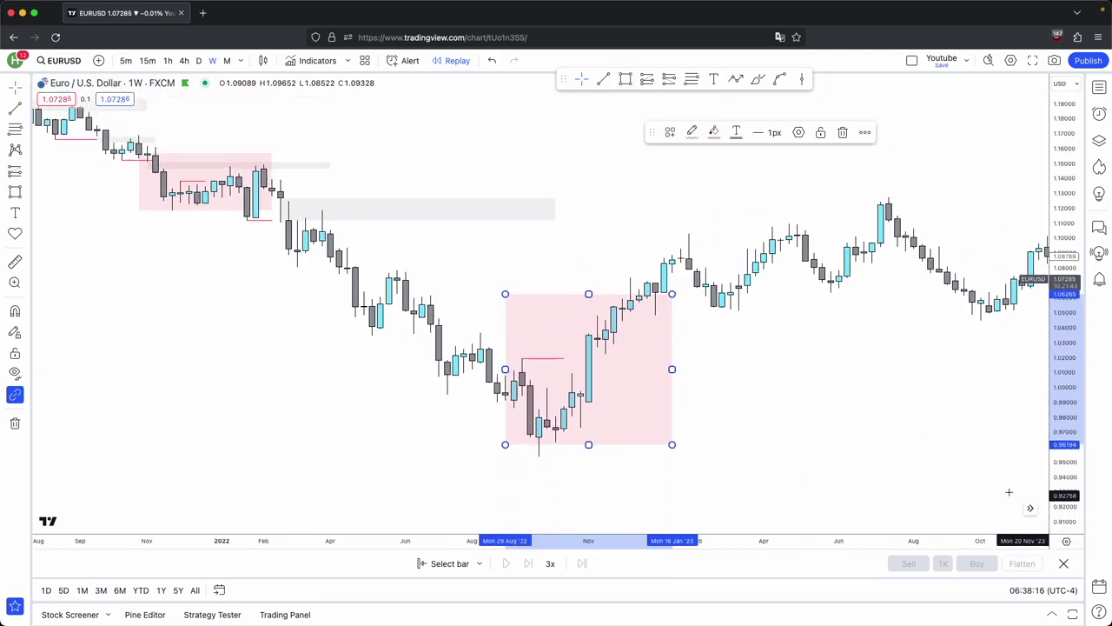
click(763, 453)
drag(672, 446, 656, 461)
click(665, 455)
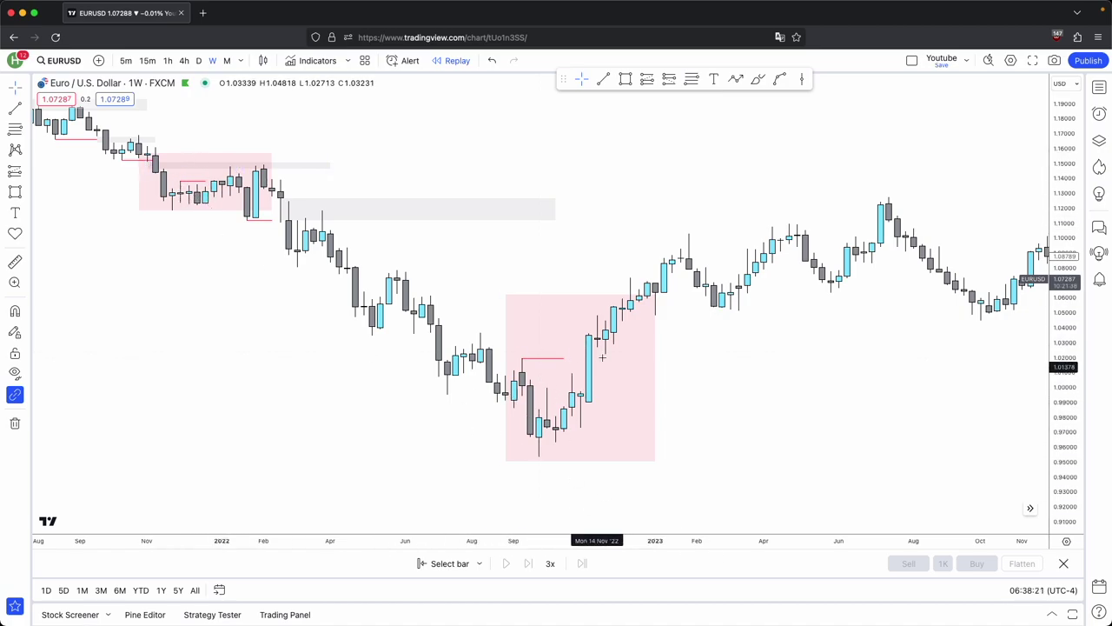
- Delete the reversal rectangle together with the line at the September 2022 swing high
click(655, 377)
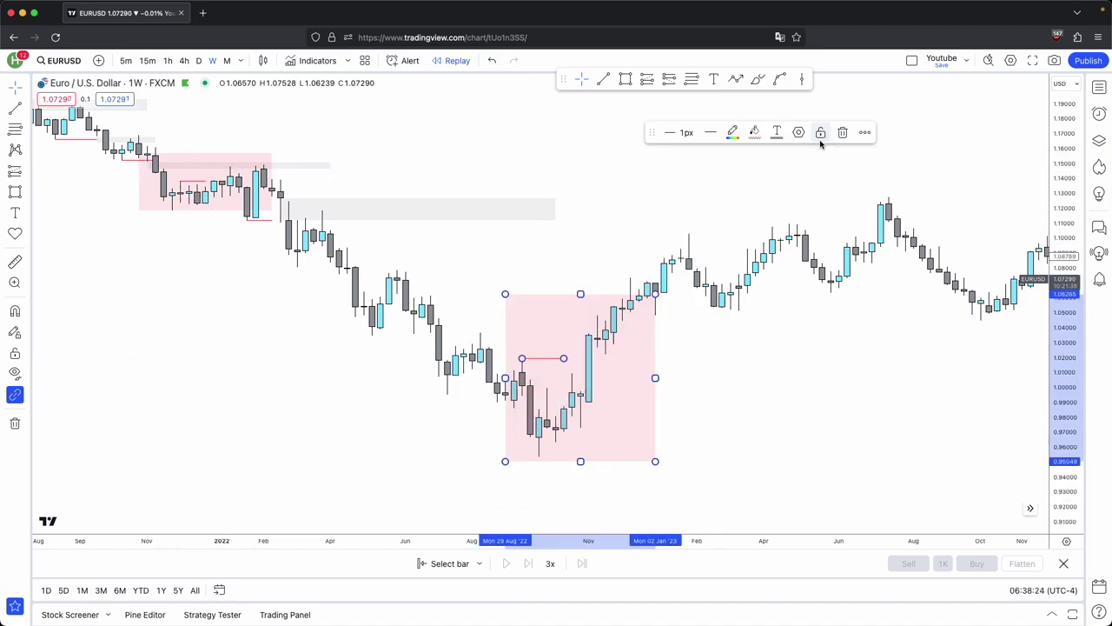
click(844, 132)
drag(689, 315, 697, 294)
- Draw a rectangle over the November 2022 gap from about 0.997 to 1.027, ending around January 2023
click(625, 79)
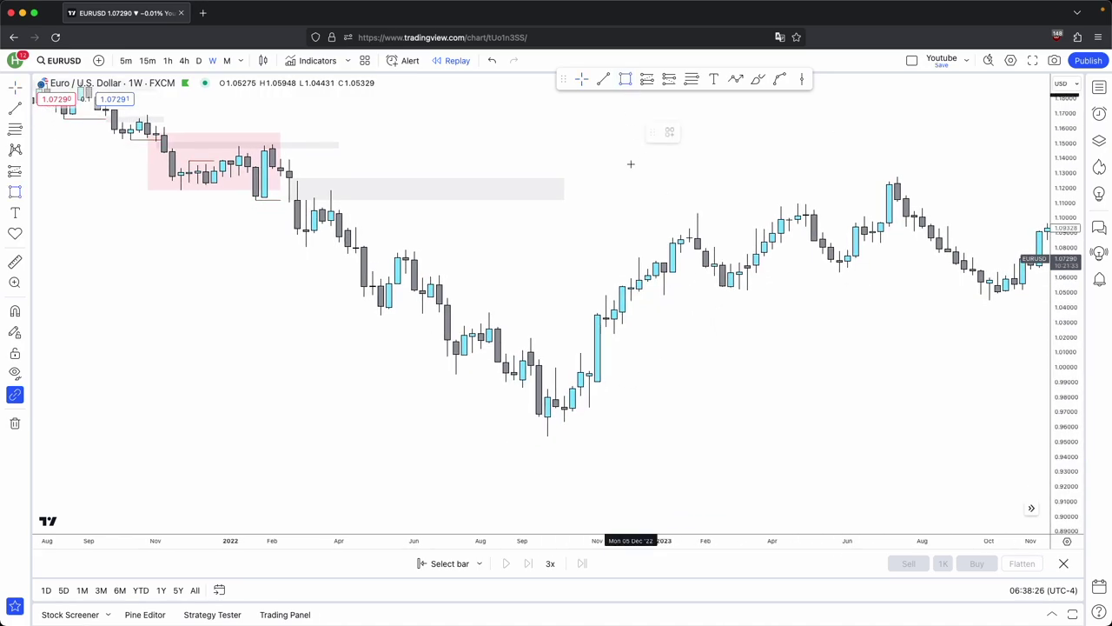
mouse_move(594, 370)
mouse_down()
mouse_move(608, 325)
mouse_move(663, 328)
mouse_up()
scroll(728, 362, right, 2)
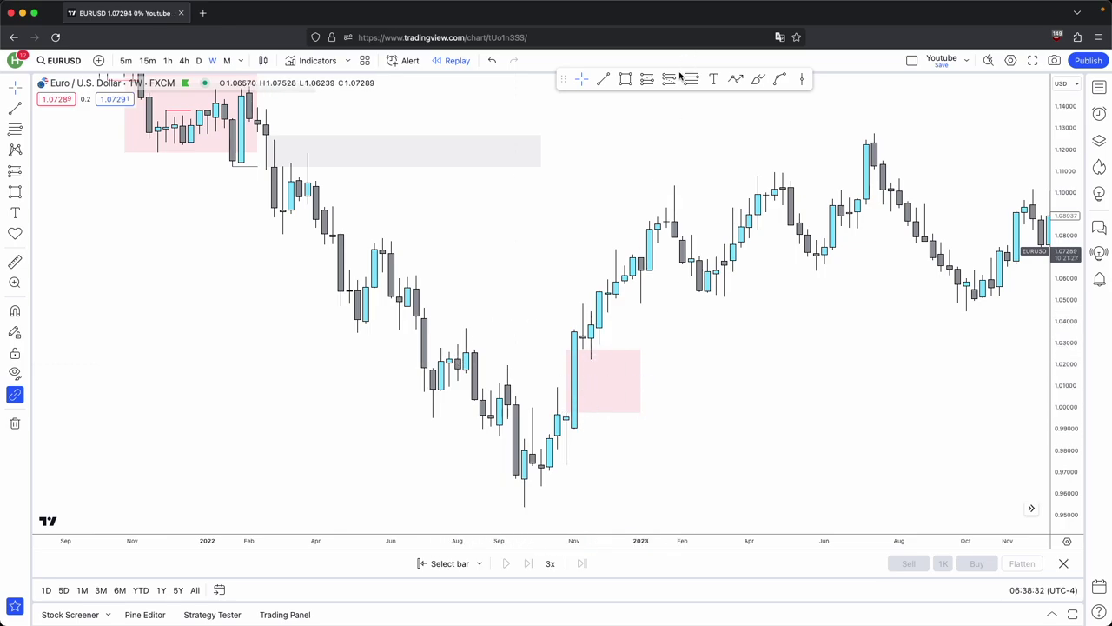
- Mark the mid-November and mid-December 2022 swing highs with short horizontal lines
click(603, 79)
click(582, 304)
click(600, 303)
click(616, 217)
click(603, 79)
- Select all drawings on the weekly chart and delete them
drag(1074, 425, 1075, 521)
scroll(863, 400, down, 3)
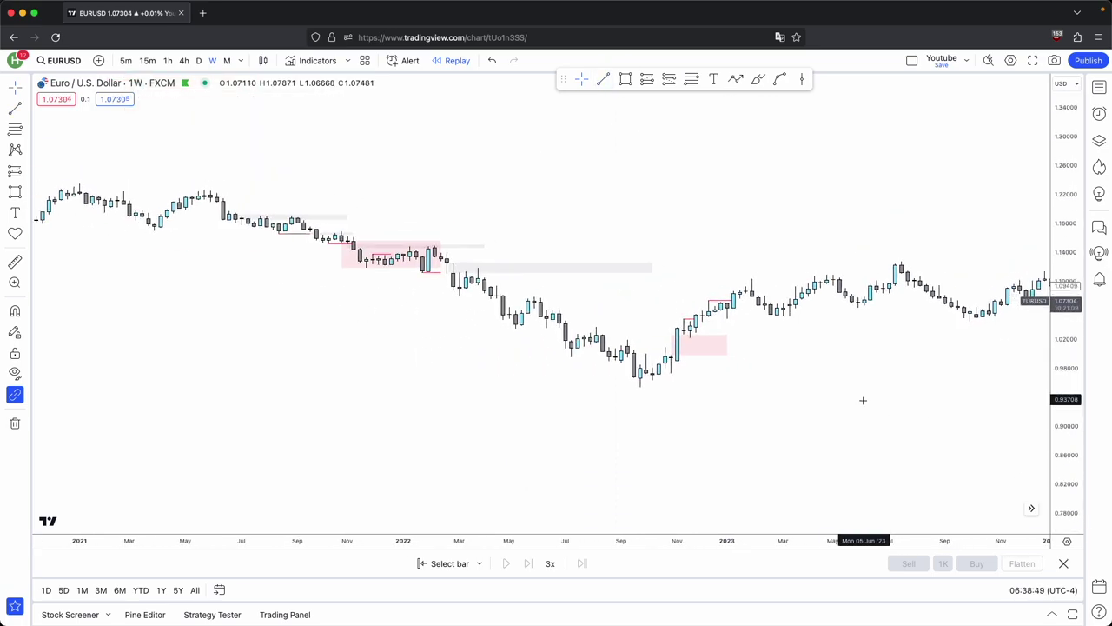
key(super+a)
key(BackSpace)
drag(837, 174, 555, 205)
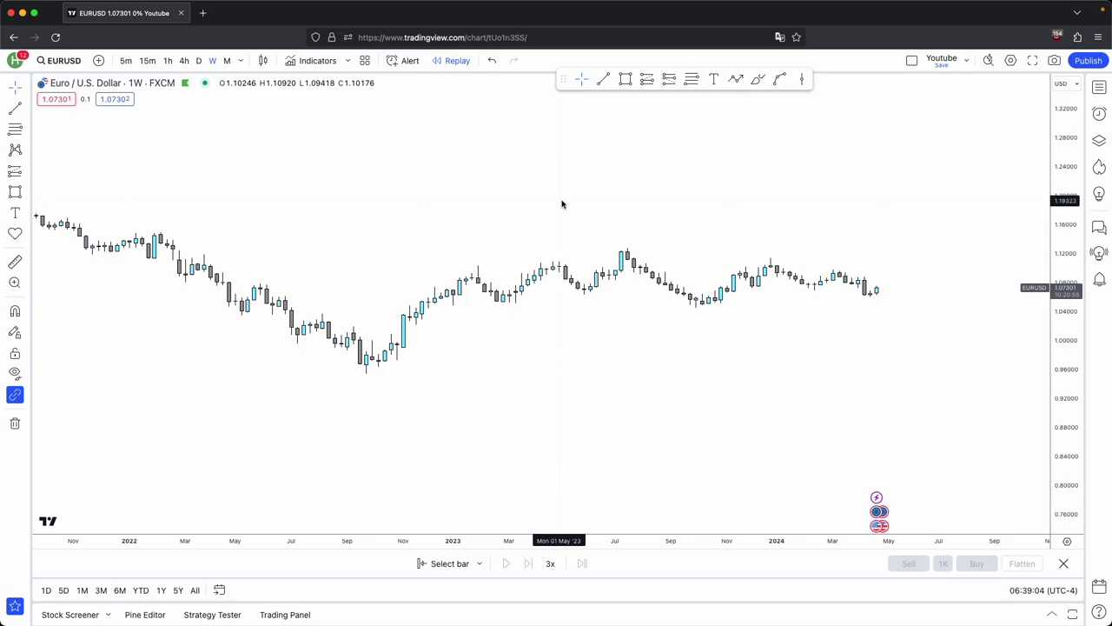
scroll(562, 206, down, 3)
scroll(556, 189, left, 5)
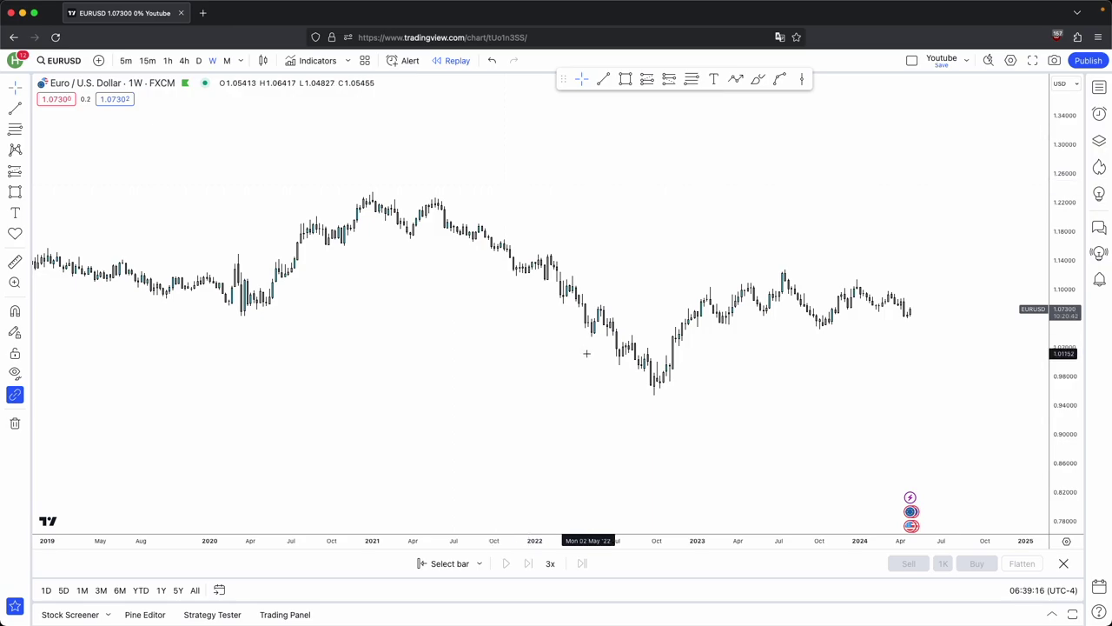
drag(1073, 465, 409, 248)
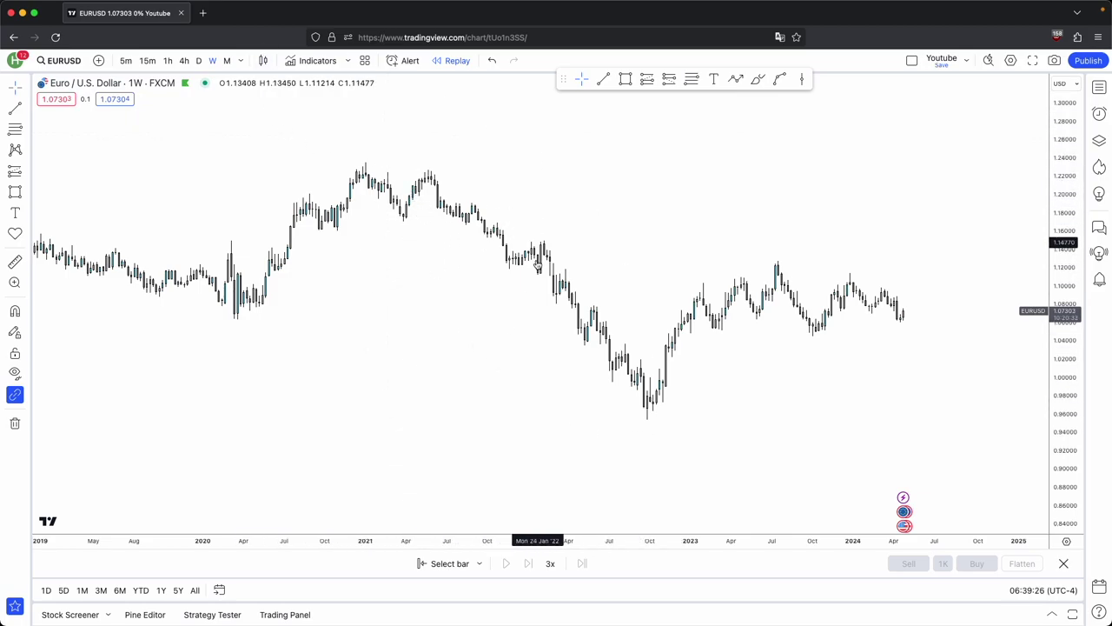
- Sketch a four-point path above the weekly chart from about 1.29 down to 1.19, up to 1.27 and down to 1.14
drag(639, 161, 618, 171)
click(737, 80)
click(484, 123)
click(569, 211)
click(615, 139)
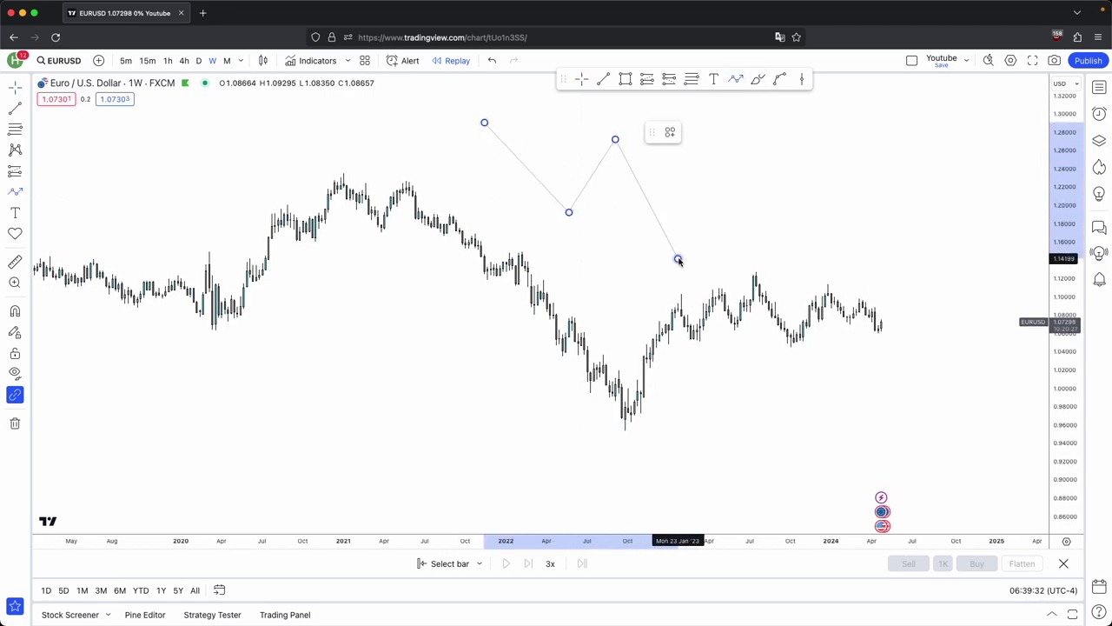
click(677, 257)
- Draw a rectangle across the sketched path from about 1.24 to 1.27, spanning about January 2022 to January 2023
click(625, 79)
mouse_move(499, 141)
mouse_down()
mouse_move(600, 167)
mouse_move(671, 154)
mouse_up()
drag(696, 234, 700, 238)
drag(872, 241, 883, 272)
drag(1060, 365, 1046, 239)
drag(781, 215, 747, 265)
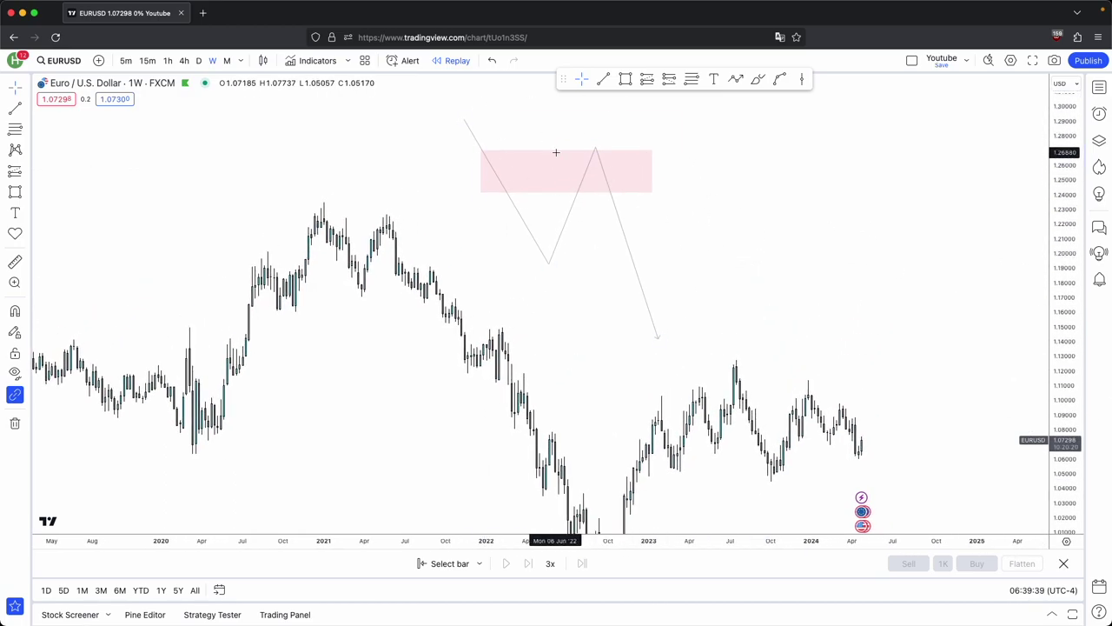
drag(566, 150, 570, 140)
click(542, 125)
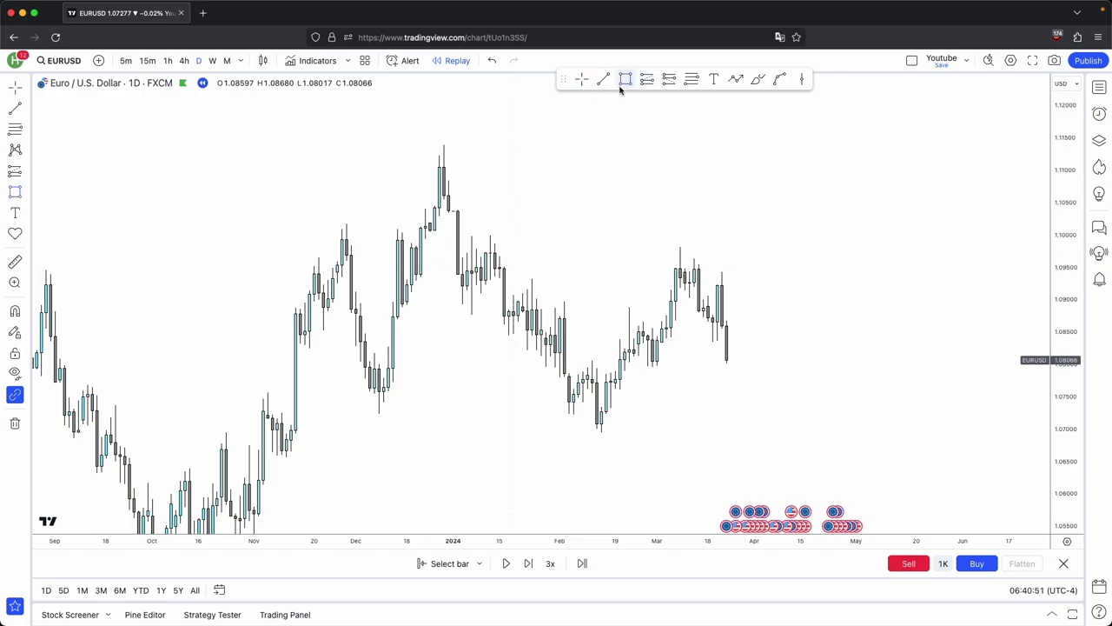
- Draw a rectangle over the January 2024 gap on the daily chart from about 1.0931 to 1.0972, extended beyond the March highs
super+click(486, 253)
super+click(481, 281)
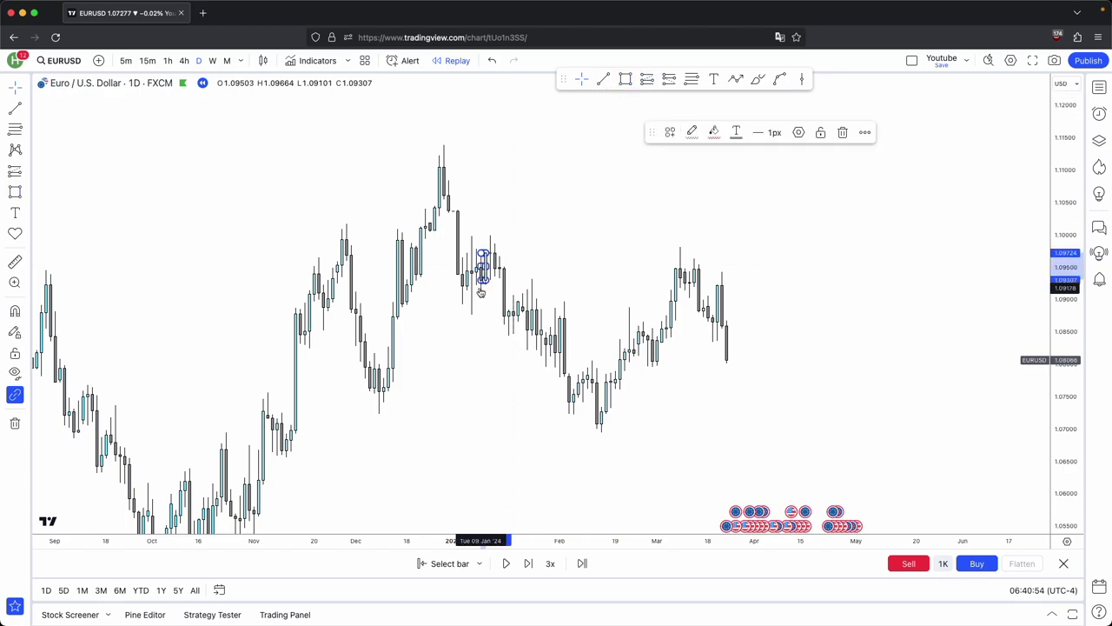
drag(481, 280, 768, 279)
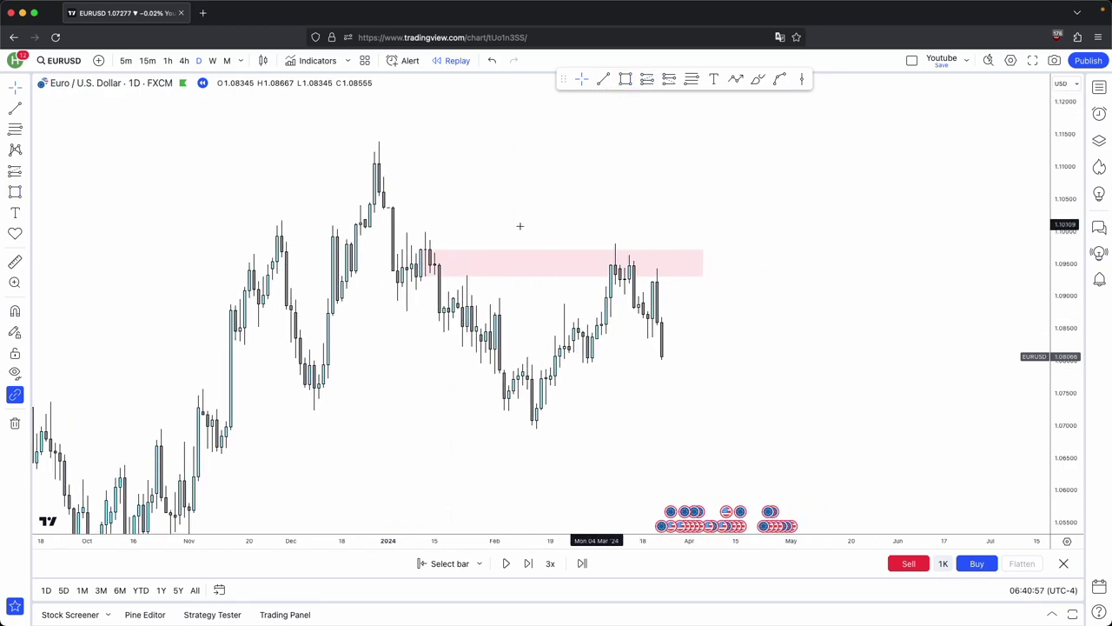
scroll(965, 358, up, 1)
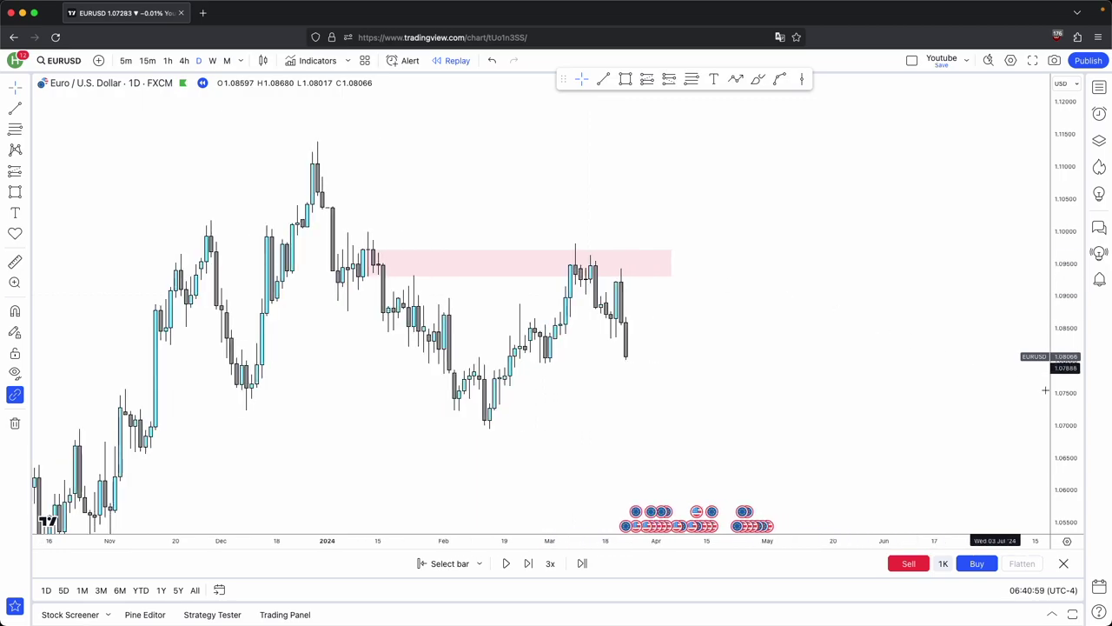
drag(1065, 426, 1065, 321)
drag(777, 358, 878, 338)
scroll(855, 347, up, 4)
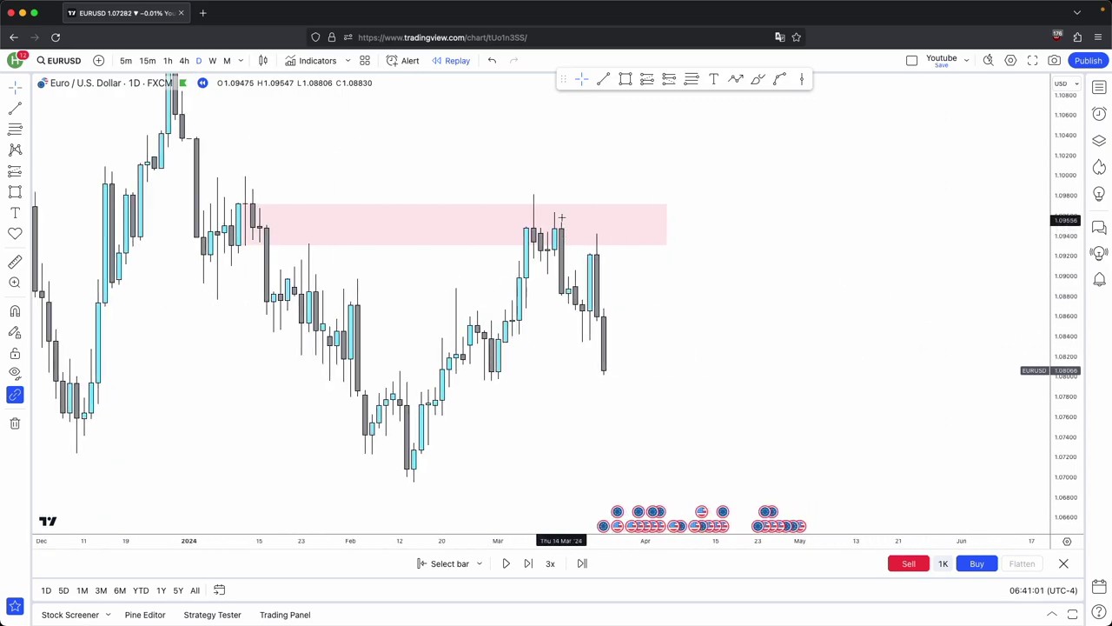
- Mark the mid-March 2024 swing low with a short horizontal line at about 1.0901
click(605, 78)
click(547, 275)
click(562, 275)
- Draw a small rectangle over the mid-March gap from about 1.0901 to 1.0919, extended just past the latest candle
click(625, 79)
super+click(568, 276)
super+click(555, 257)
drag(568, 267, 582, 266)
click(603, 294)
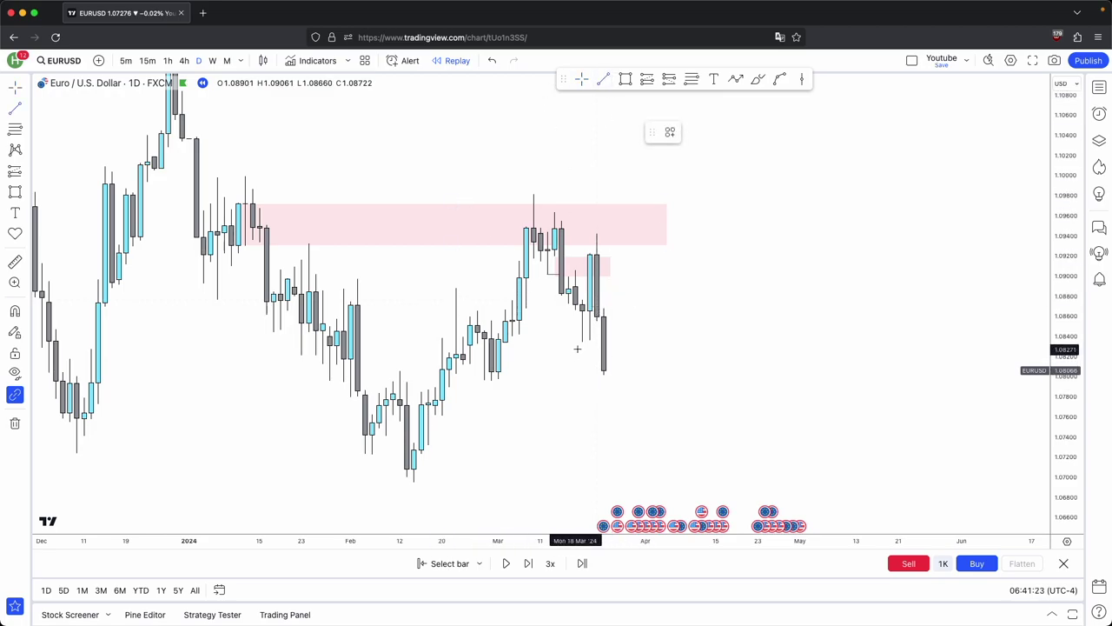
- Mark the swing low around 20 March 2024 with a short horizontal line ending at the latest candle
click(603, 342)
click(633, 353)
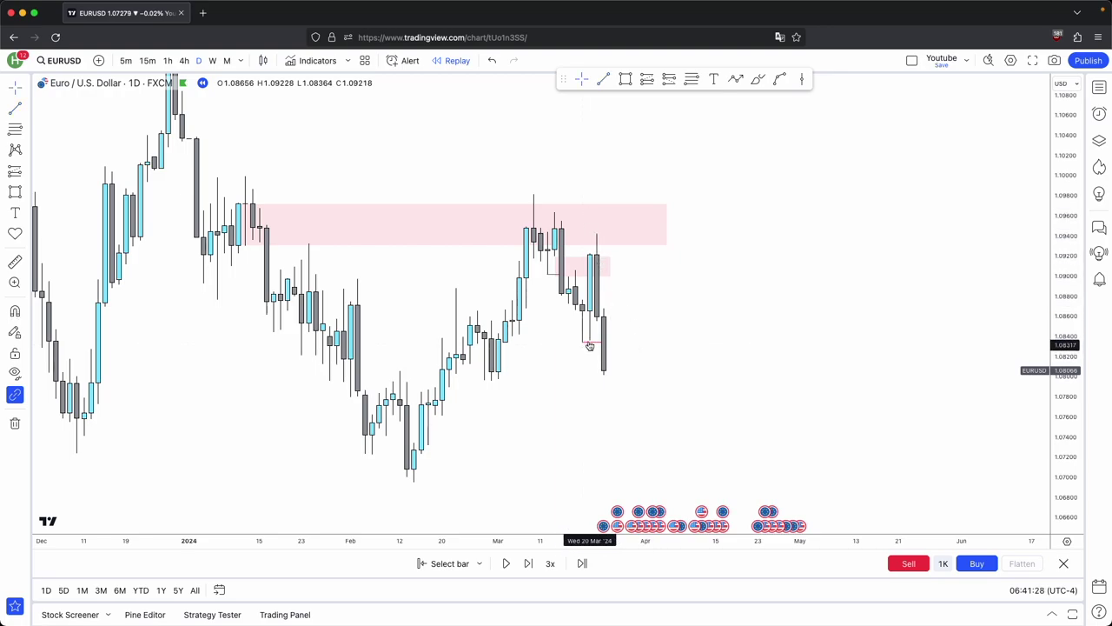
scroll(680, 325, down, 3)
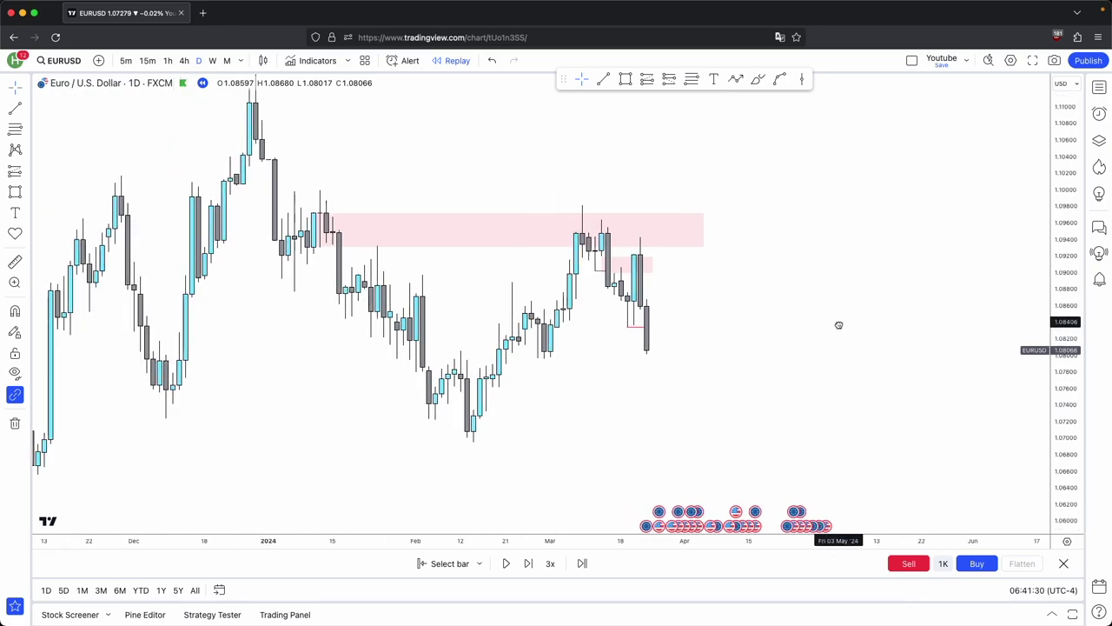
drag(838, 325, 832, 331)
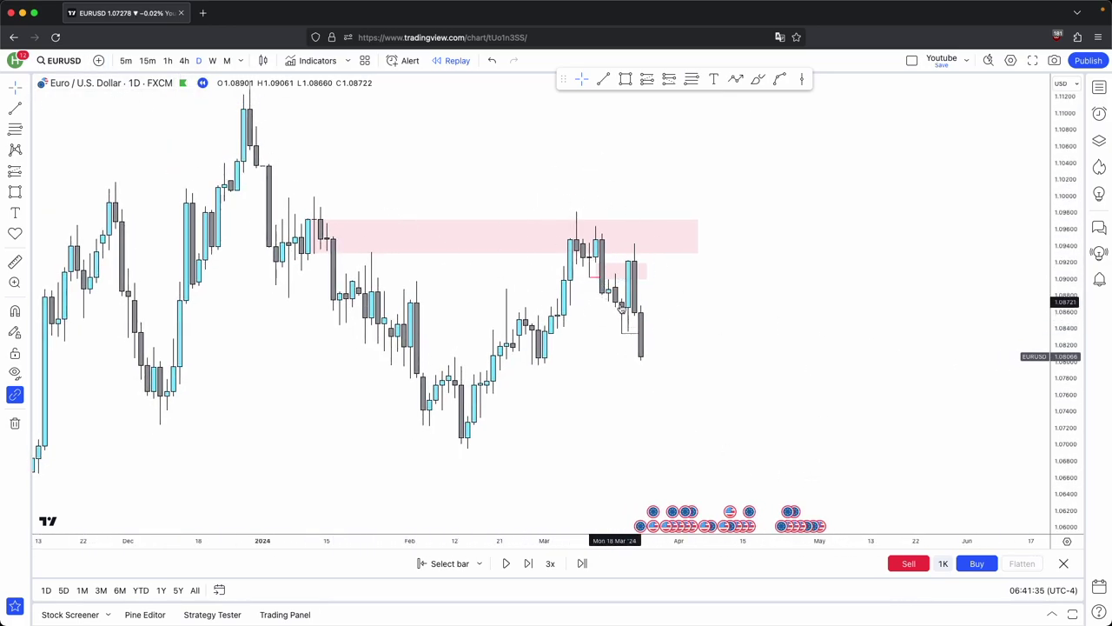
- Advance the replay one bar and draw a rectangle over the new gap from 1.08424 to 1.08554, extended to late April
click(527, 563)
scroll(687, 298, up, 1)
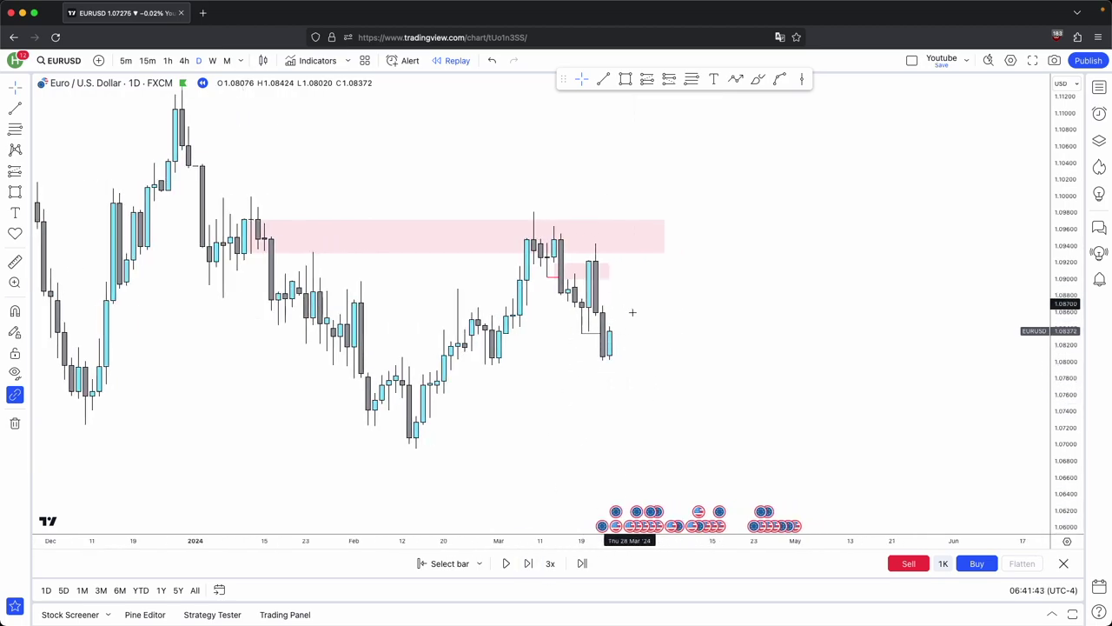
super+click(608, 327)
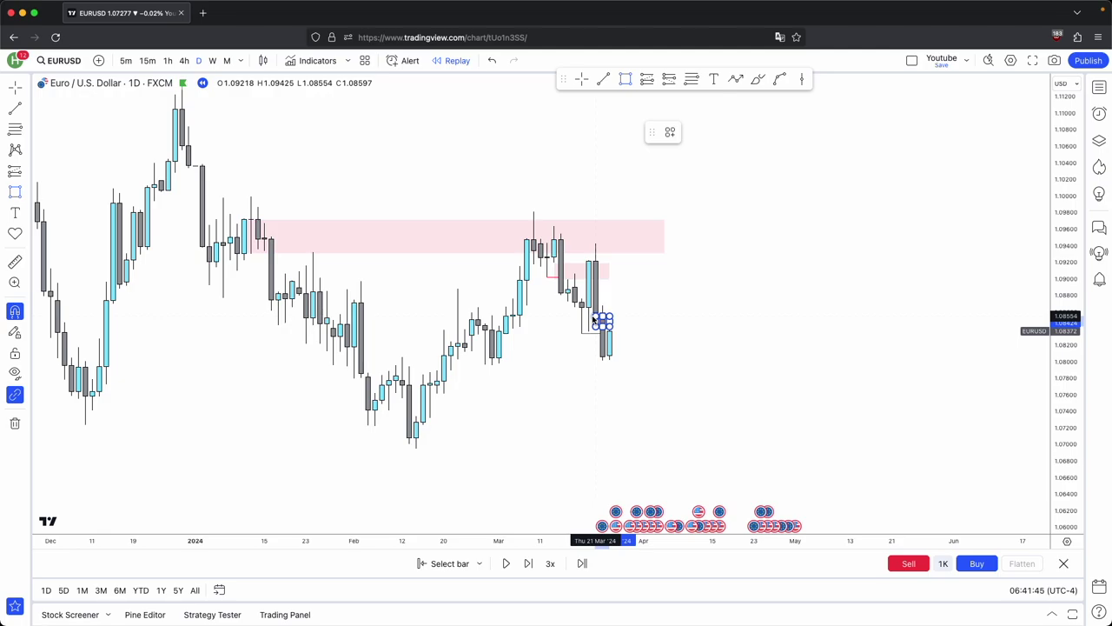
super+click(594, 320)
drag(1065, 386, 1066, 196)
drag(996, 233, 994, 238)
click(609, 345)
drag(610, 345, 760, 347)
drag(758, 424, 737, 388)
drag(1071, 397, 1071, 423)
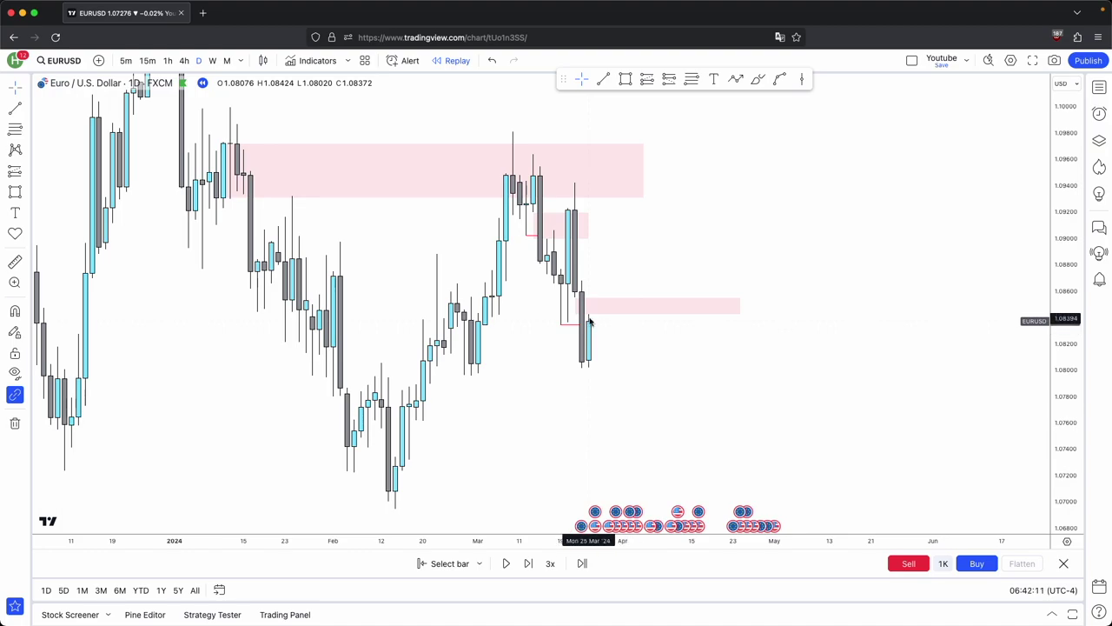
- Draw a rectangle from about 1.0866 to 1.0921 extended to early May, and stretch the lower gap rectangle to the same end
click(575, 283)
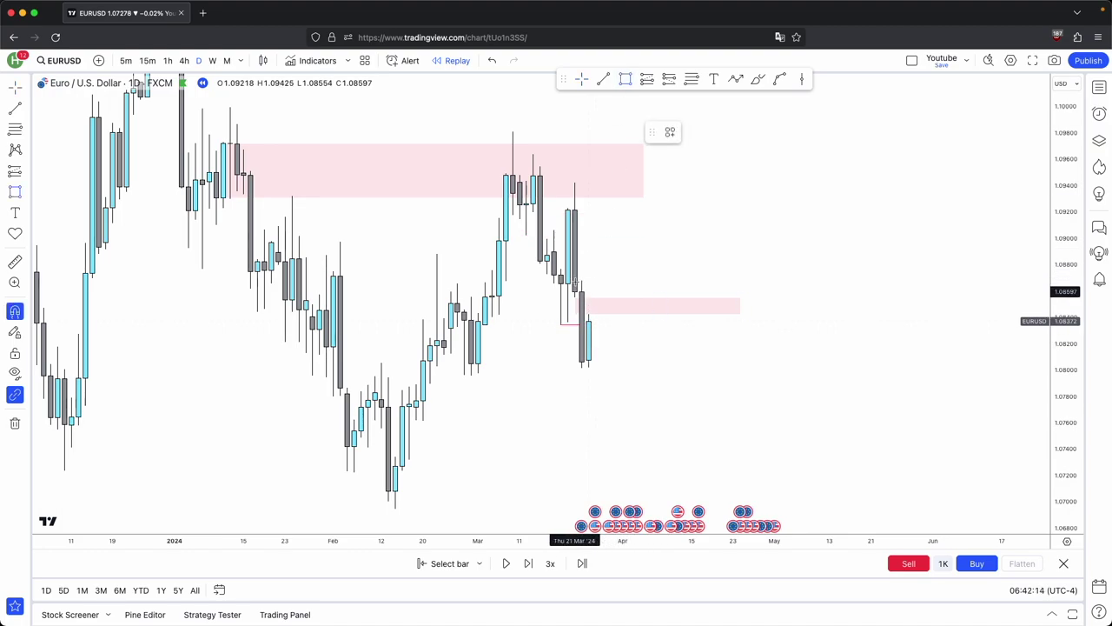
super+click(574, 214)
drag(561, 283, 804, 248)
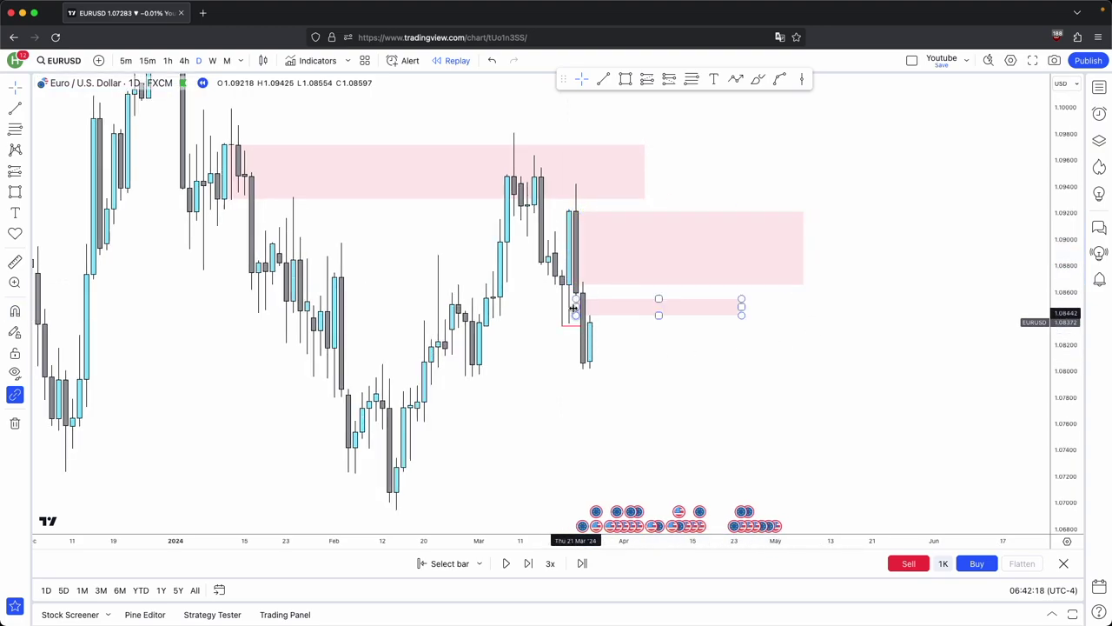
drag(740, 307, 805, 309)
- Switch to the 1-hour timeframe and advance the replay bar by bar until price enters the lowest zone
click(183, 60)
click(168, 60)
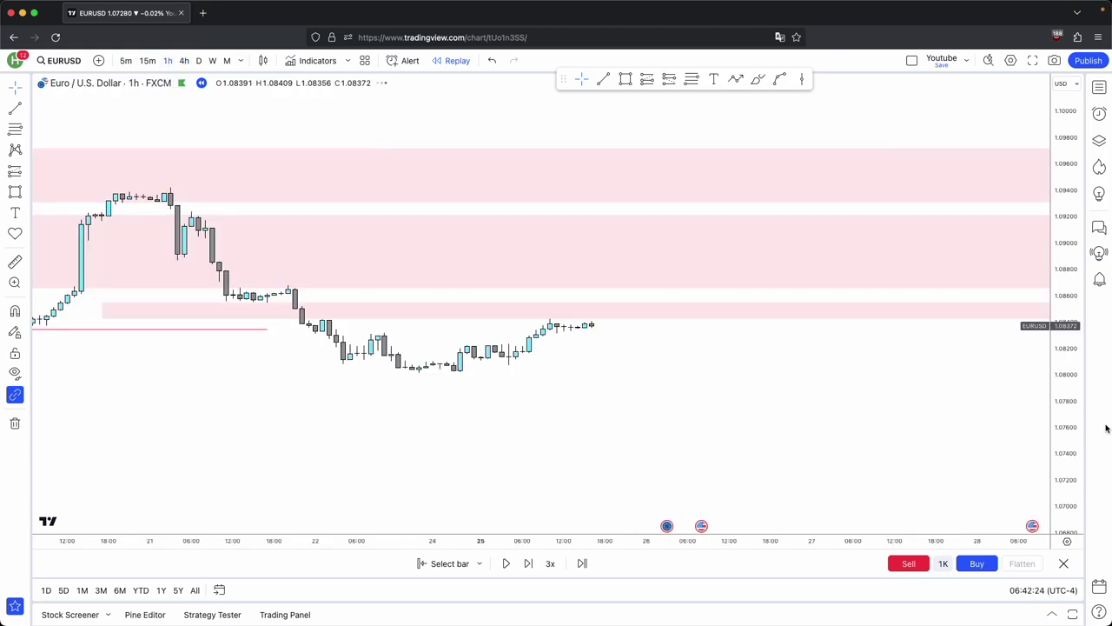
click(527, 563)
click(527, 563)
click(528, 563)
click(527, 562)
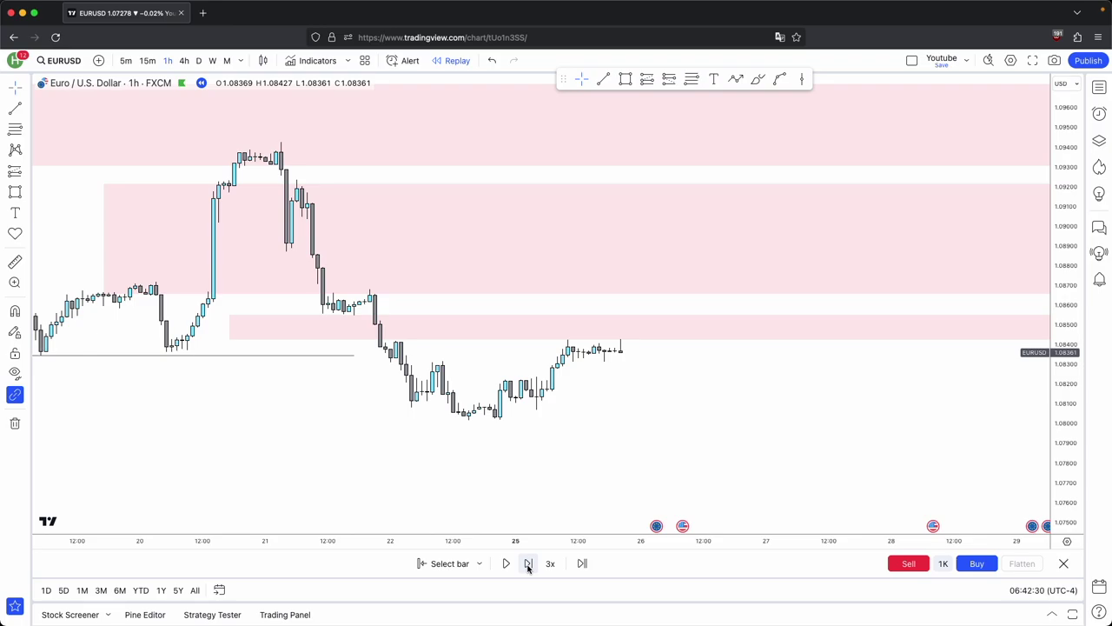
click(528, 563)
click(527, 563)
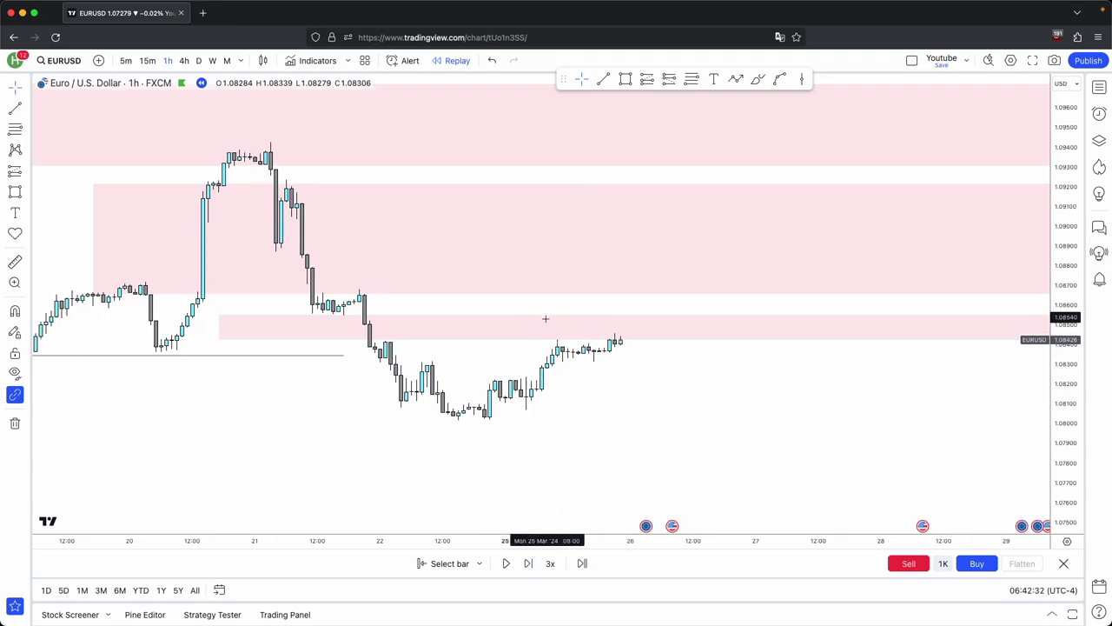
- Examine the hourly price action around the lower edge of the lowest zone
drag(618, 329, 606, 315)
drag(1066, 469, 1066, 446)
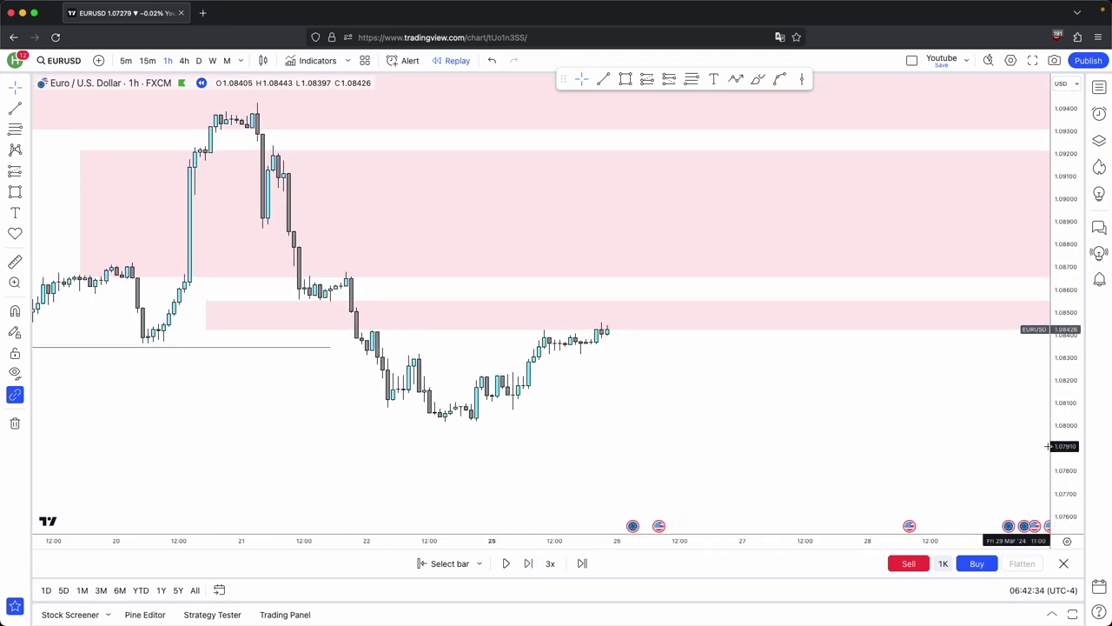
drag(896, 457, 879, 424)
scroll(879, 424, down, 1)
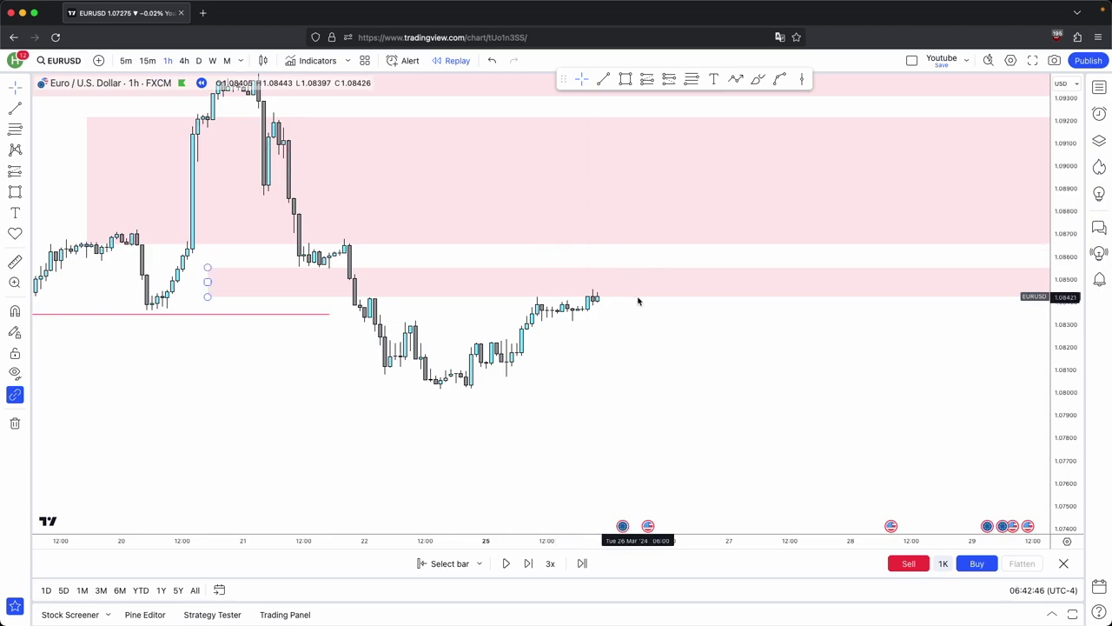
drag(1072, 449, 1072, 355)
drag(661, 349, 654, 352)
scroll(642, 352, down, 2)
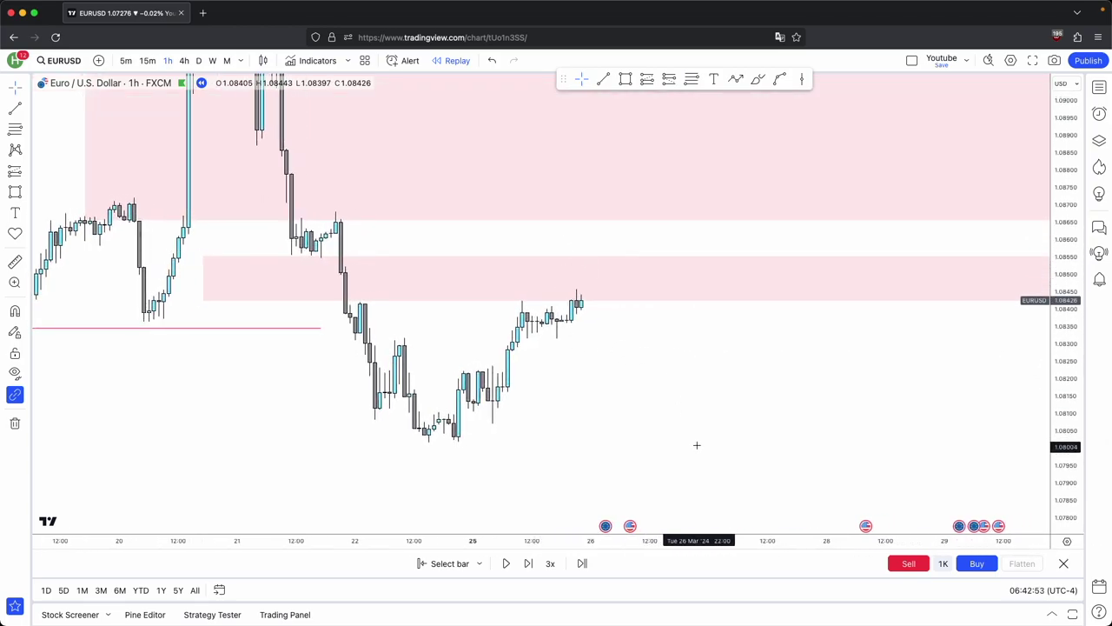
- Sketch a falling zigzag path from the lowest zone's lower edge down to about 1.081, and discard it
click(735, 79)
click(591, 293)
click(611, 348)
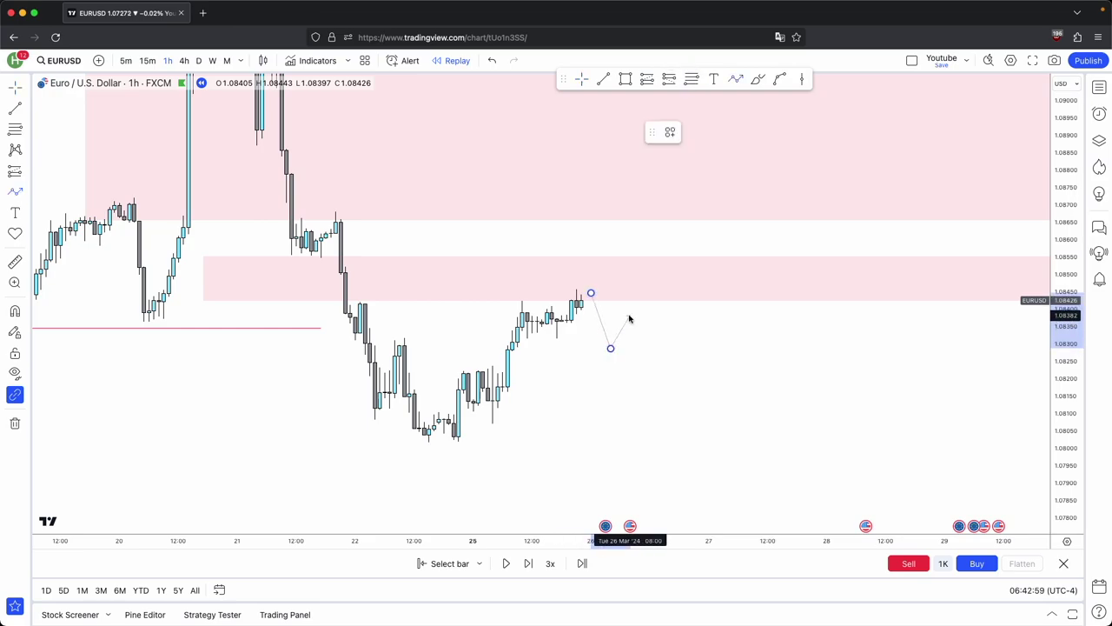
click(631, 315)
click(664, 396)
click(680, 359)
click(713, 415)
key(Escape)
- Advance the hourly replay bar by bar to about midday on 26 March 2024
scroll(693, 382, down, 1)
scroll(693, 386, down, 2)
drag(686, 401, 633, 313)
scroll(632, 318, up, 2)
click(526, 563)
click(527, 563)
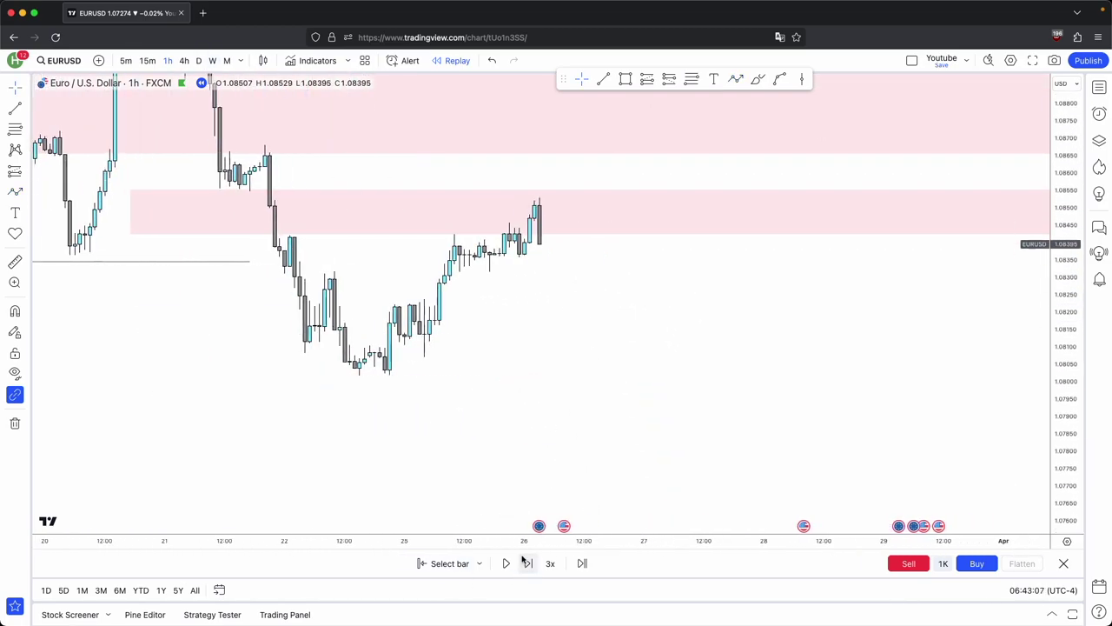
click(527, 563)
click(527, 563)
click(527, 563)
click(527, 563)
click(527, 563)
- Mark the early 26 March swing low on the hourly chart with a short horizontal line at about 1.0838
drag(549, 338, 570, 374)
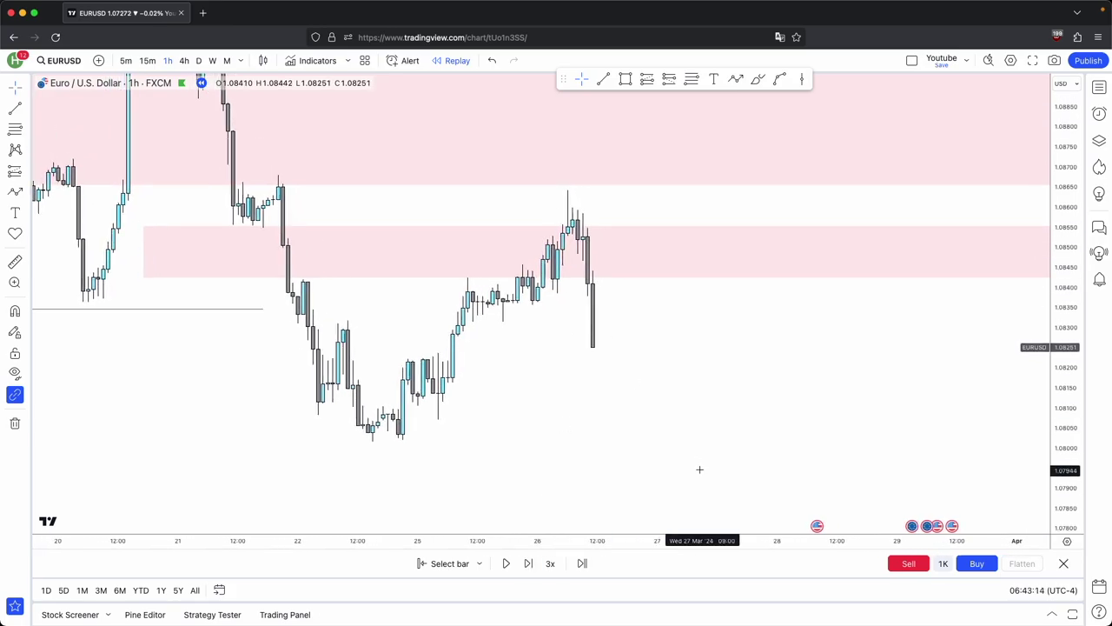
drag(685, 414, 756, 425)
scroll(754, 425, up, 1)
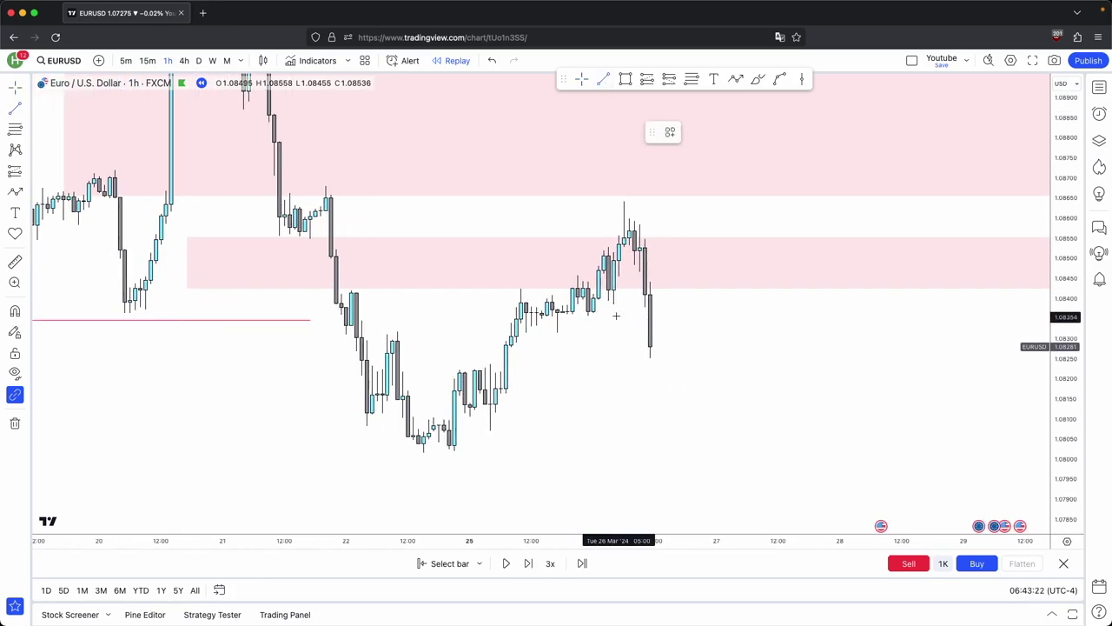
drag(613, 305, 644, 306)
click(779, 337)
scroll(779, 338, up, 1)
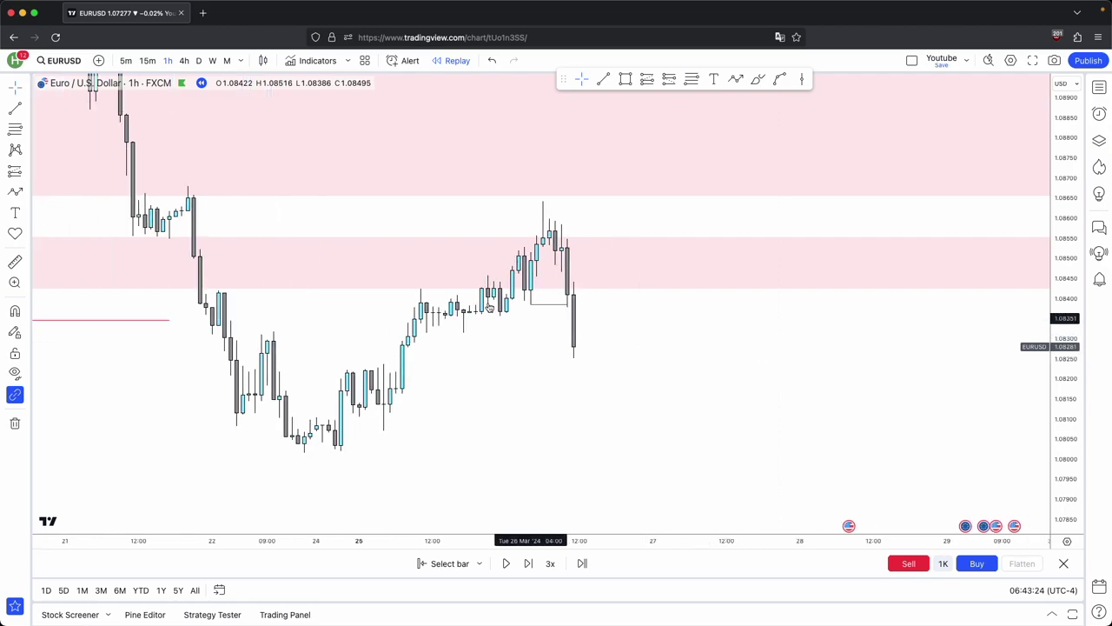
right_click(98, 24)
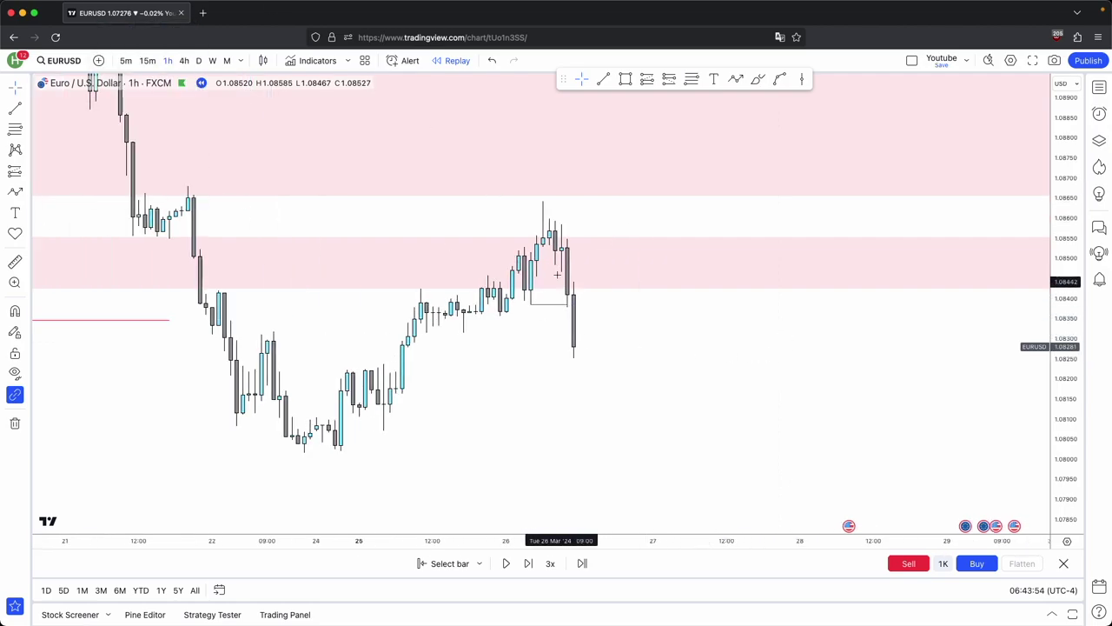
scroll(605, 339, left, 5)
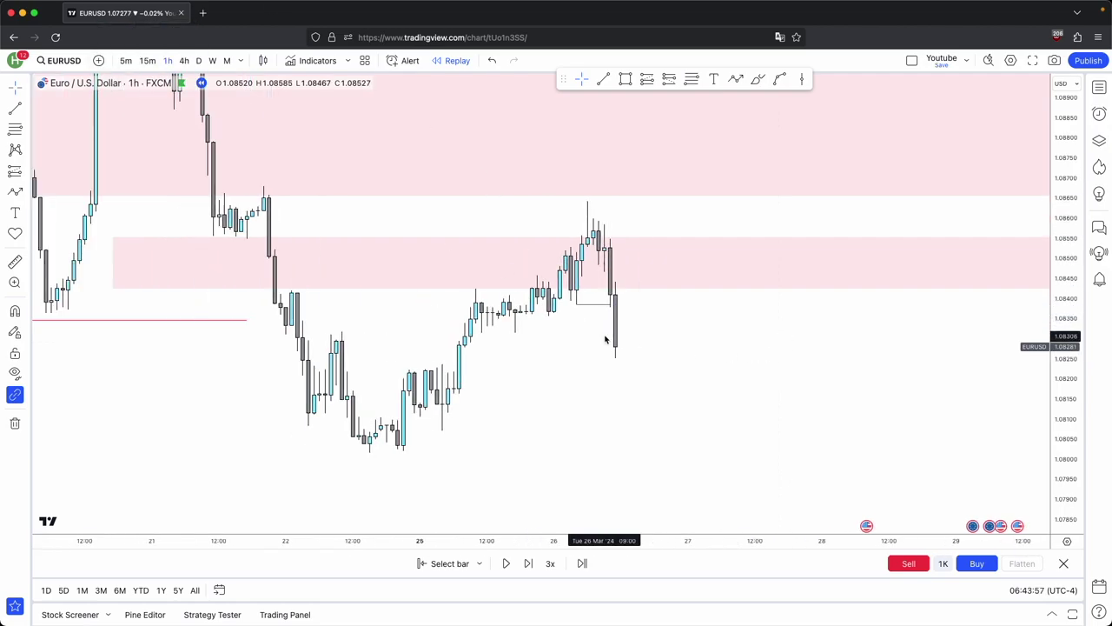
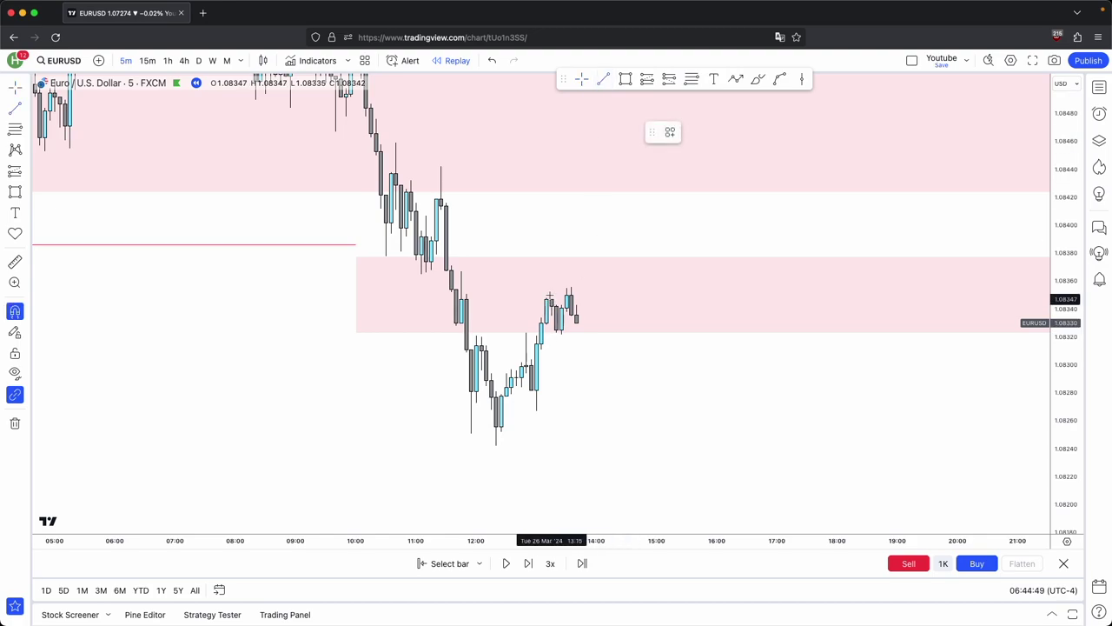
- Mark the 13:15 high at about 1.0835 and the following low at about 1.0832 with horizontal lines on the 5-minute chart
drag(546, 298, 576, 298)
click(624, 295)
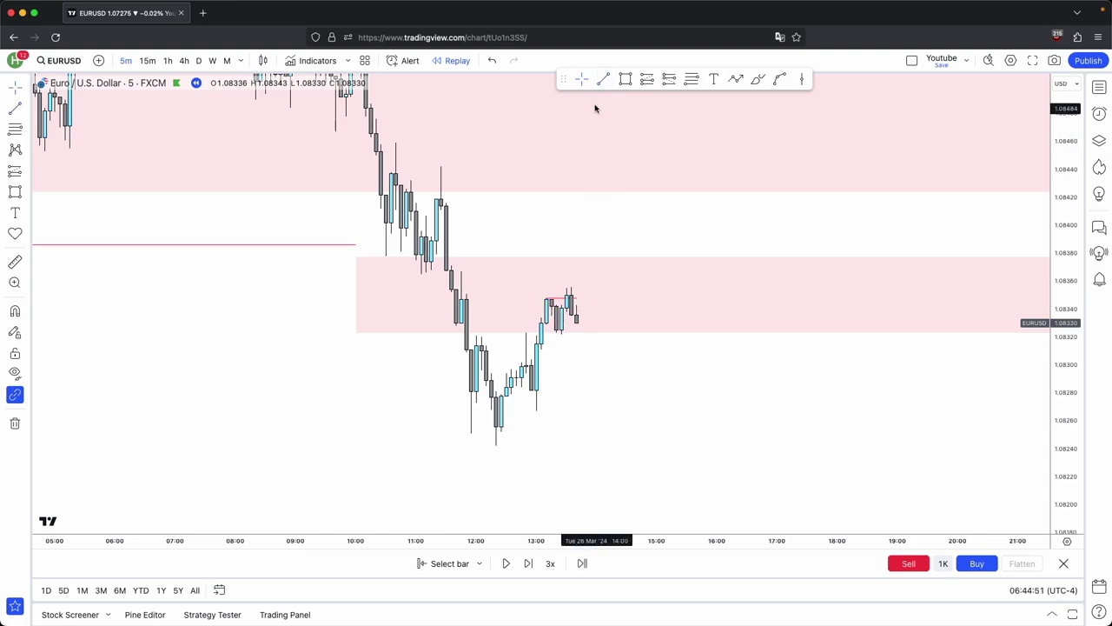
click(598, 81)
drag(561, 334, 601, 334)
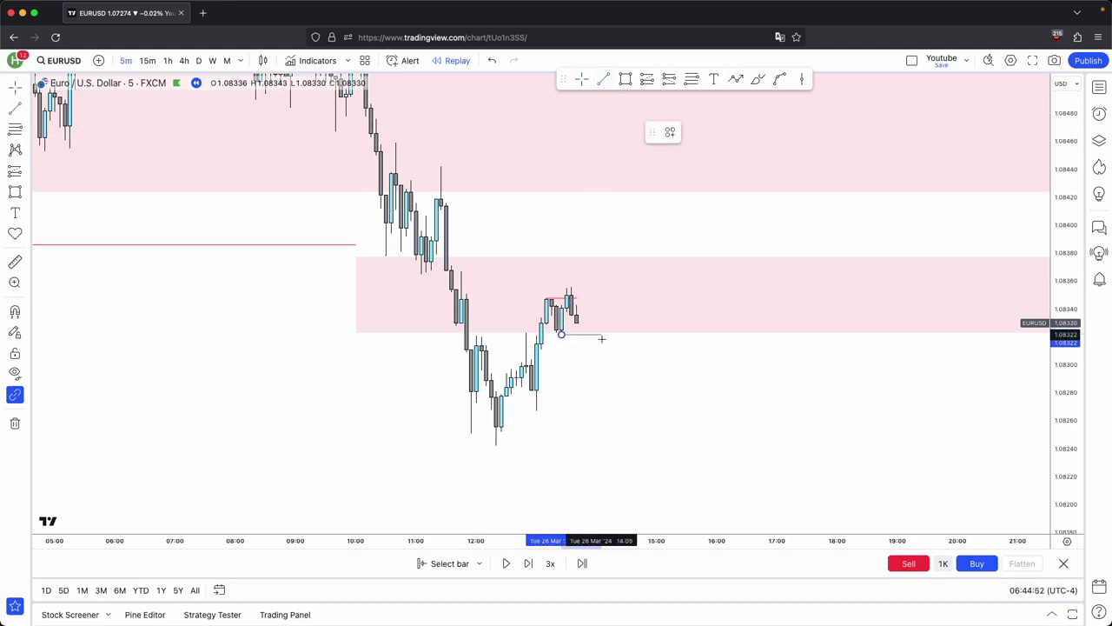
- Advance the replay past the 1.0832 line and draw a rectangle over the gap from about 1.0832 to 1.0834
click(525, 563)
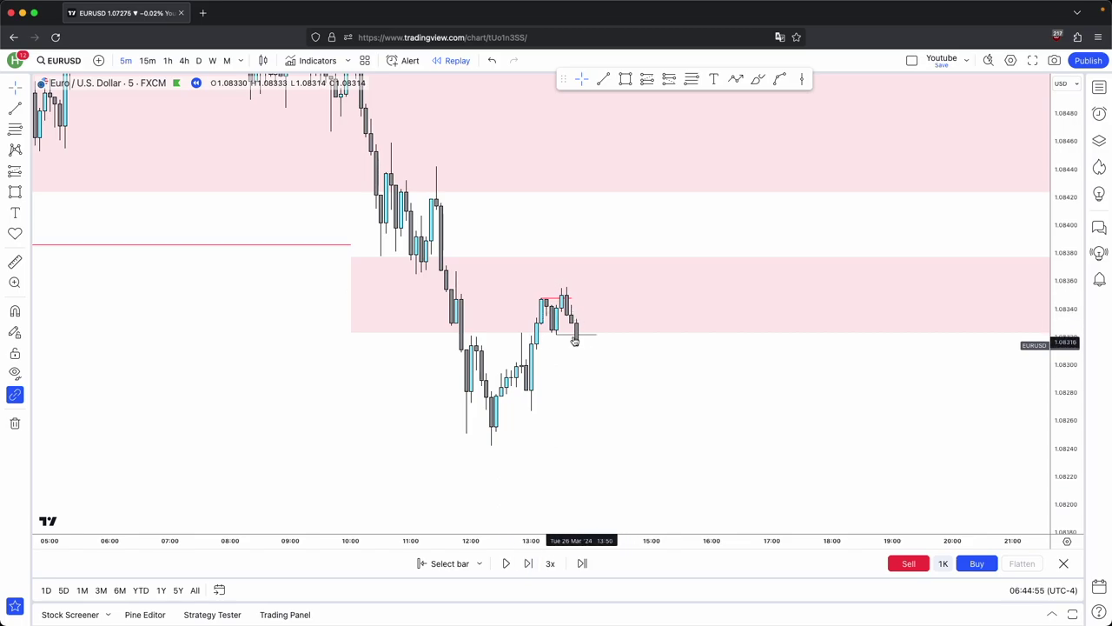
drag(1065, 446, 1065, 356)
drag(775, 444, 770, 400)
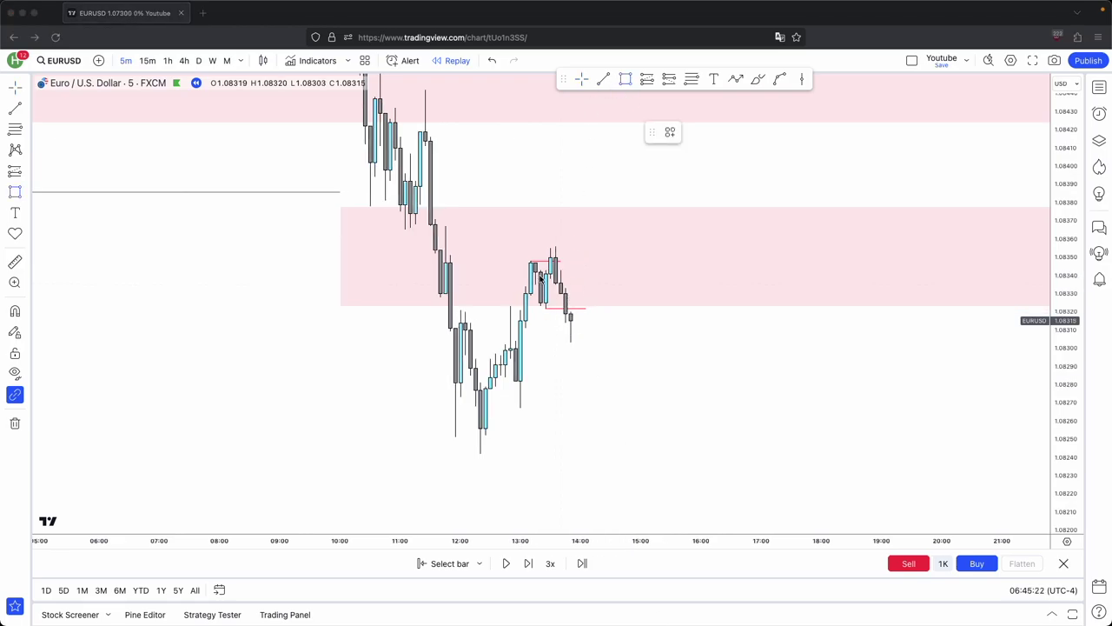
mouse_move(540, 272)
mouse_down()
mouse_move(540, 306)
mouse_move(631, 289)
mouse_up()
click(682, 365)
- Place a short position beside the gap rectangle with its entry at about 1.0832
click(693, 80)
click(669, 80)
click(608, 308)
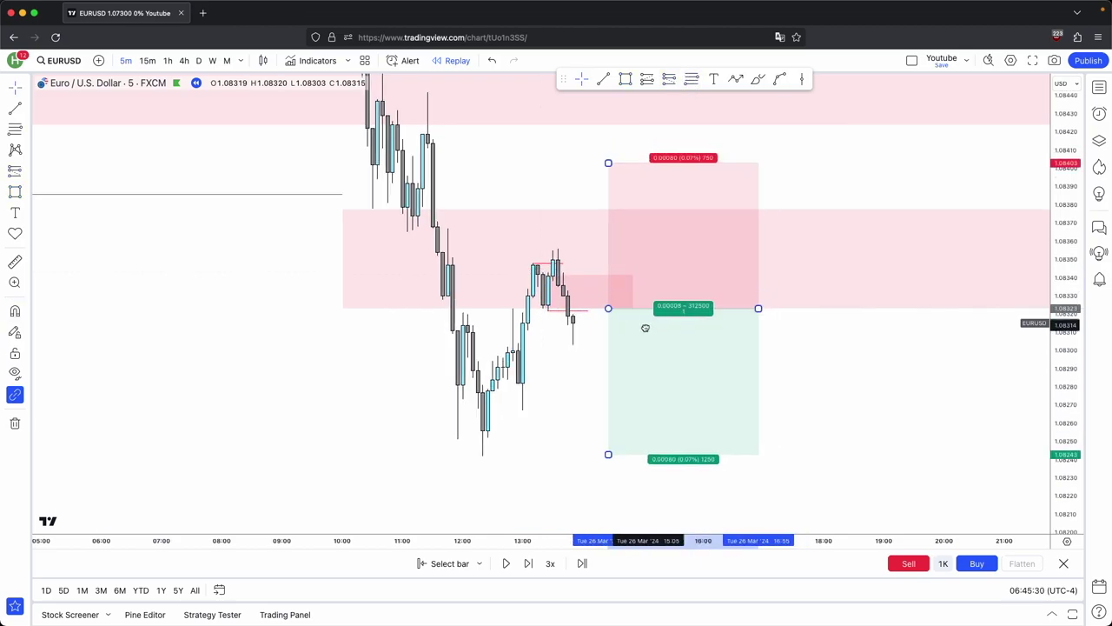
- Move the short position's start to 14:00 and set its stop at about 1.08357 and target at about 1.08241
drag(645, 328, 621, 325)
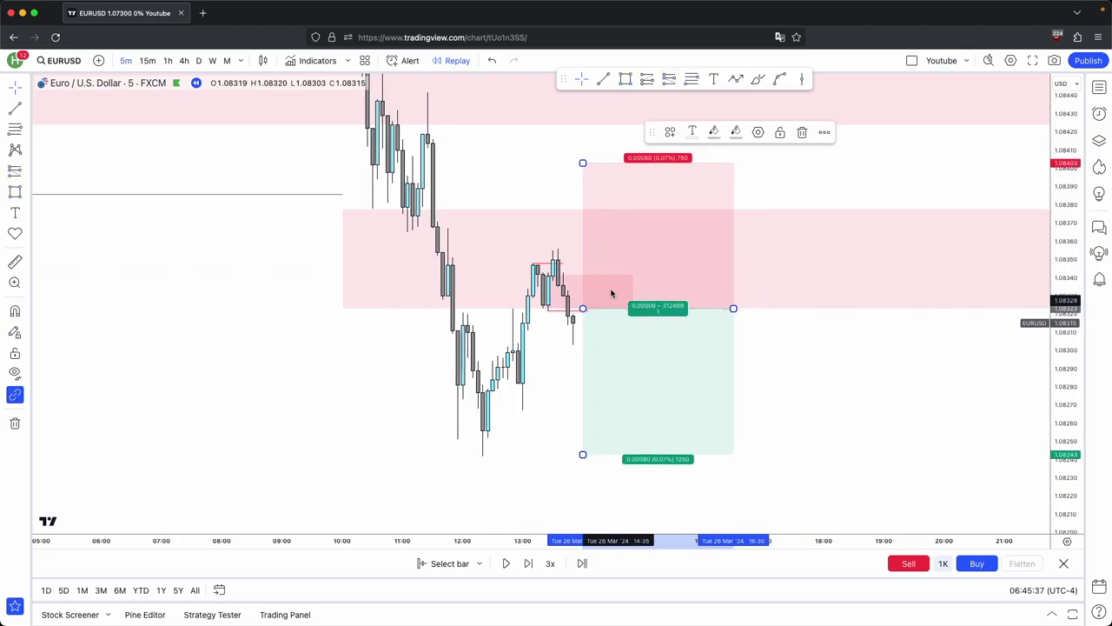
drag(581, 162, 560, 248)
click(545, 206)
drag(582, 454, 583, 457)
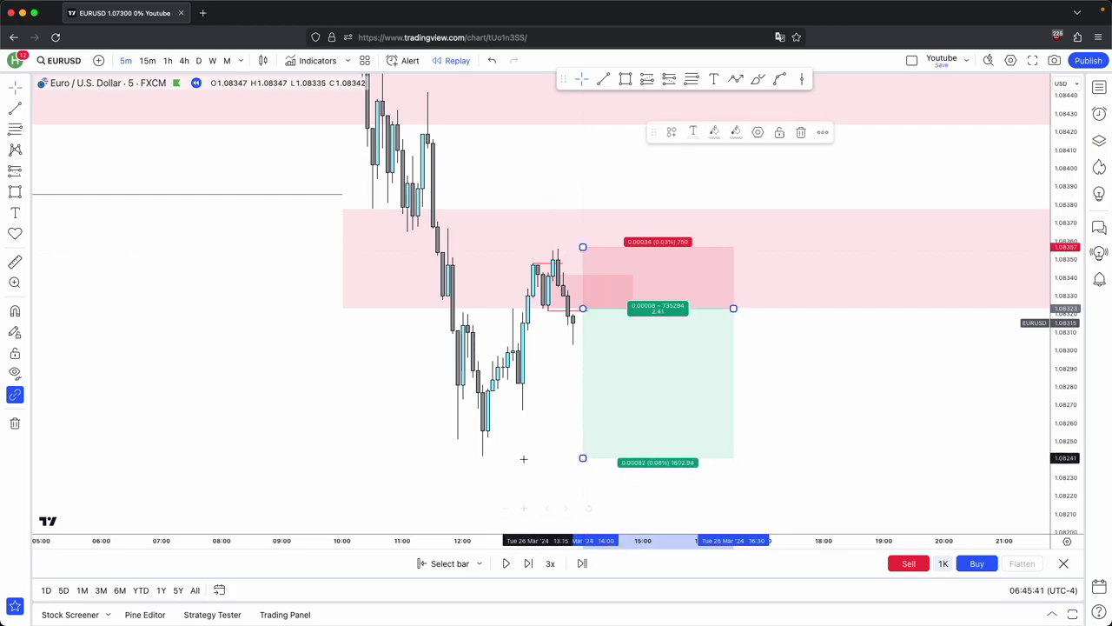
- Mark the 12:20 swing low at about 1.08242 with a horizontal line reaching across the short position
click(606, 79)
click(484, 455)
click(683, 454)
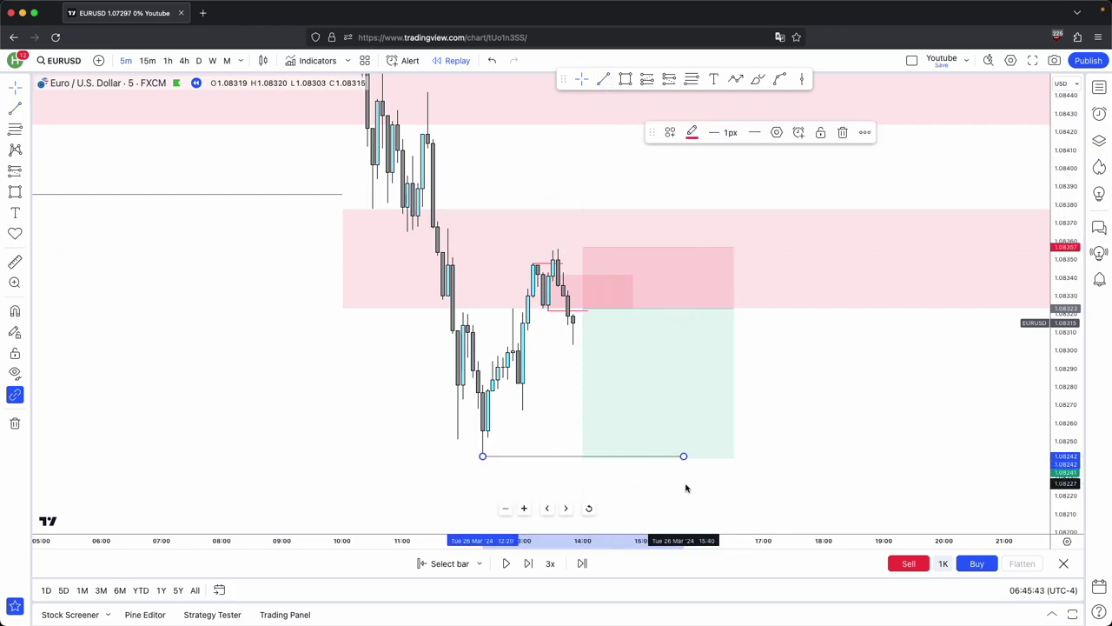
drag(833, 408, 750, 387)
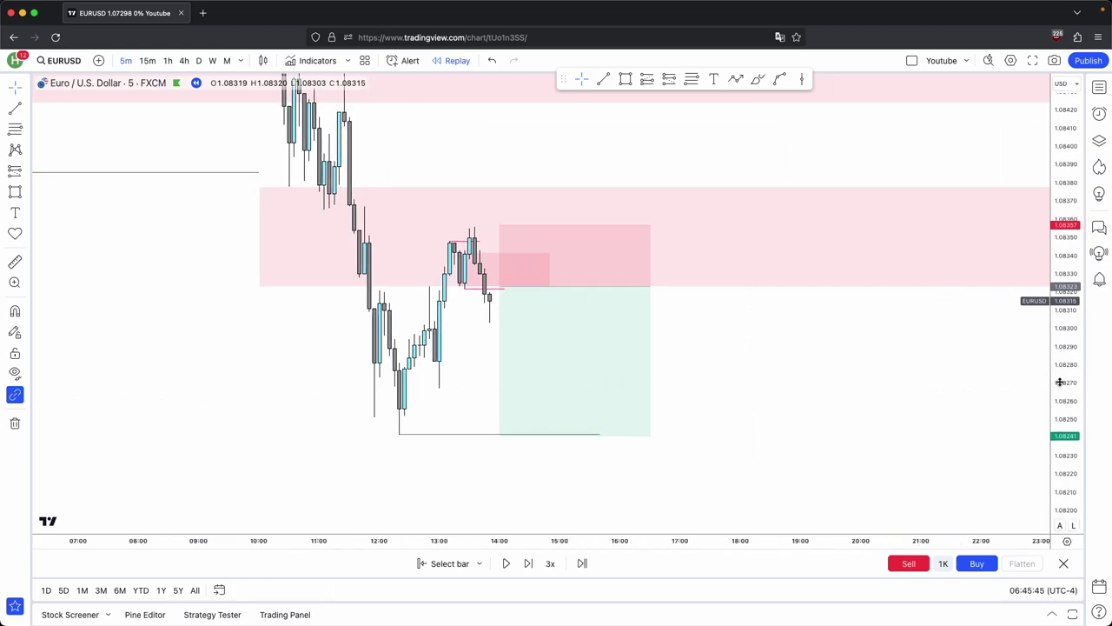
- Advance the 5-minute replay to about 19:00 on 26 March
click(528, 562)
click(528, 563)
click(523, 338)
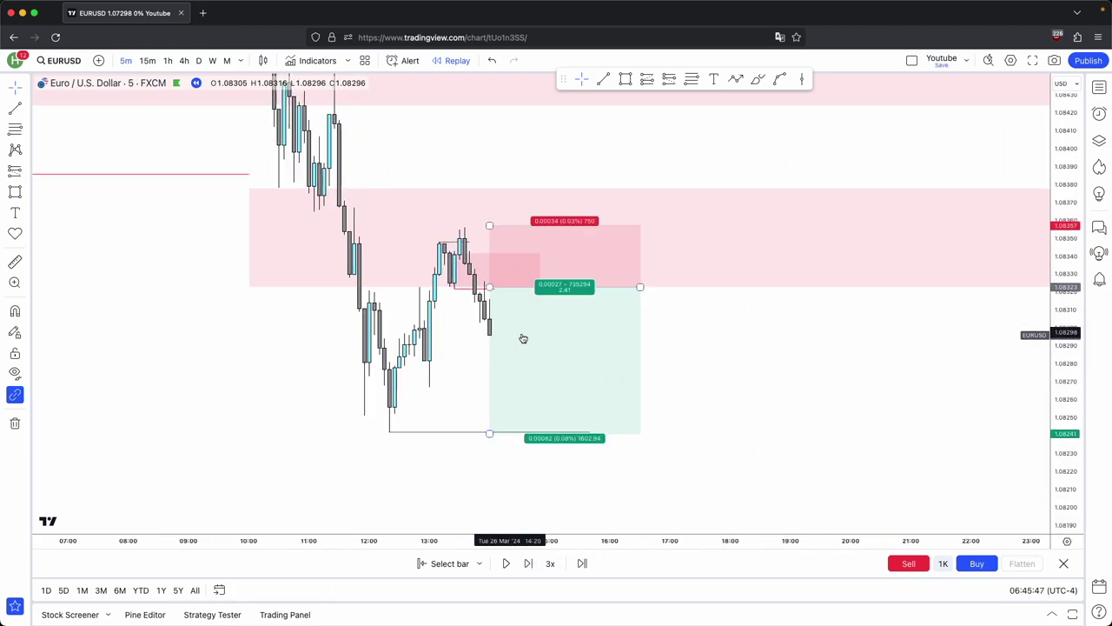
key(shift+Right)
key(Left)
key(Left)
click(529, 562)
click(530, 562)
click(529, 562)
click(531, 562)
click(531, 562)
click(531, 562)
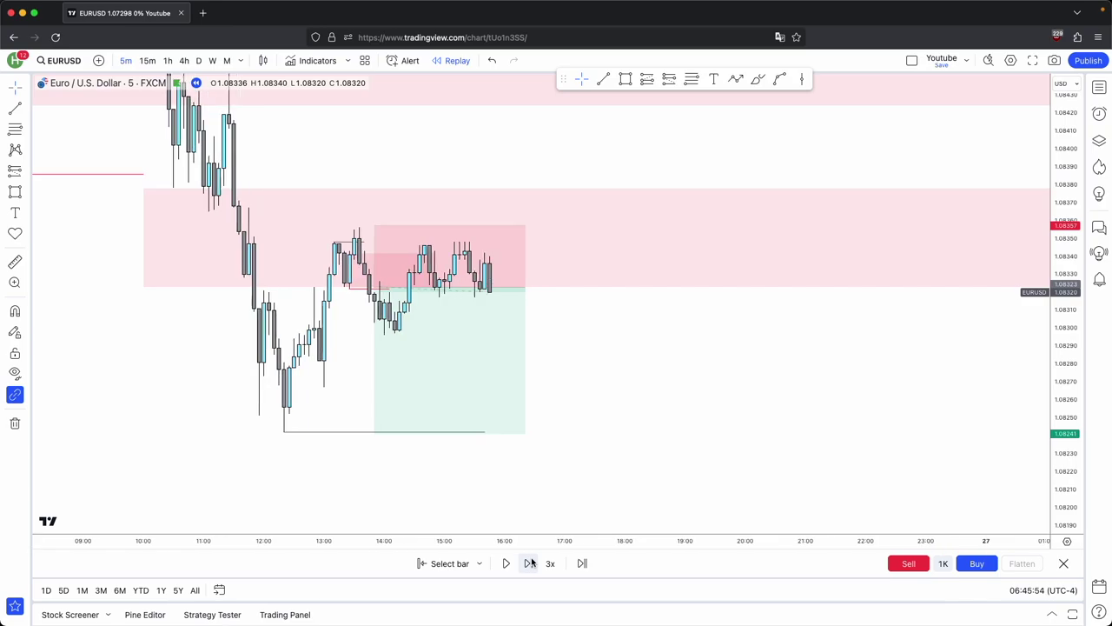
click(532, 563)
click(532, 563)
click(532, 563)
click(532, 563)
click(532, 563)
click(532, 563)
- Switch to the 15-minute timeframe and advance the replay beyond the short position's target to about 21:45
text(15)
key(Return)
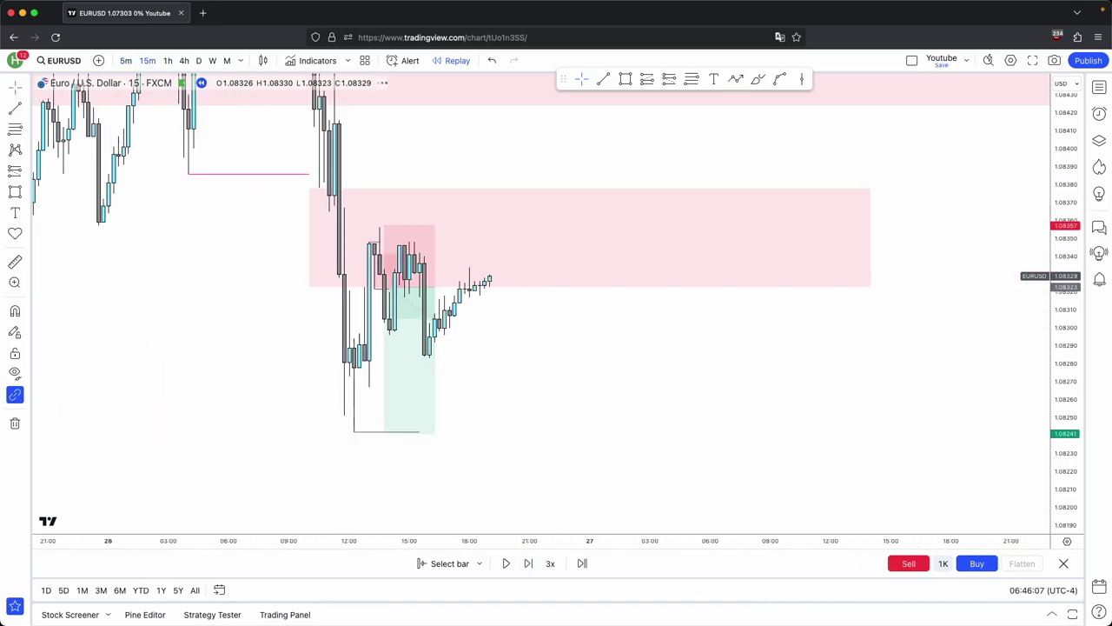
click(527, 563)
click(526, 563)
click(527, 563)
click(526, 563)
click(527, 563)
click(526, 563)
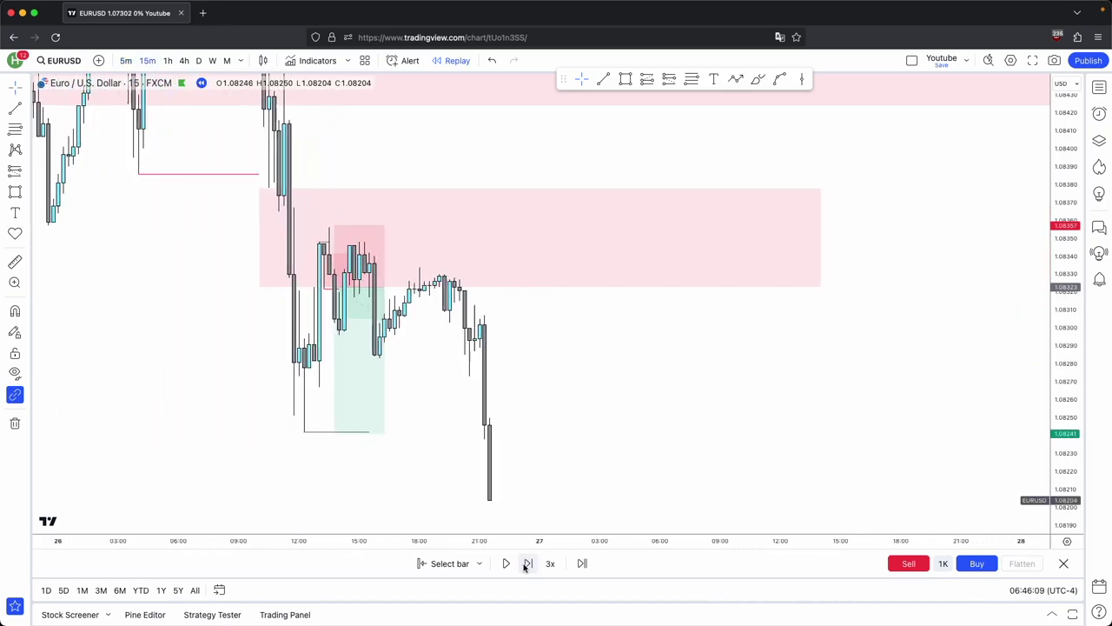
click(526, 563)
- Extend the short position's end to about 22:00 on 26 March
drag(379, 287, 496, 308)
click(569, 363)
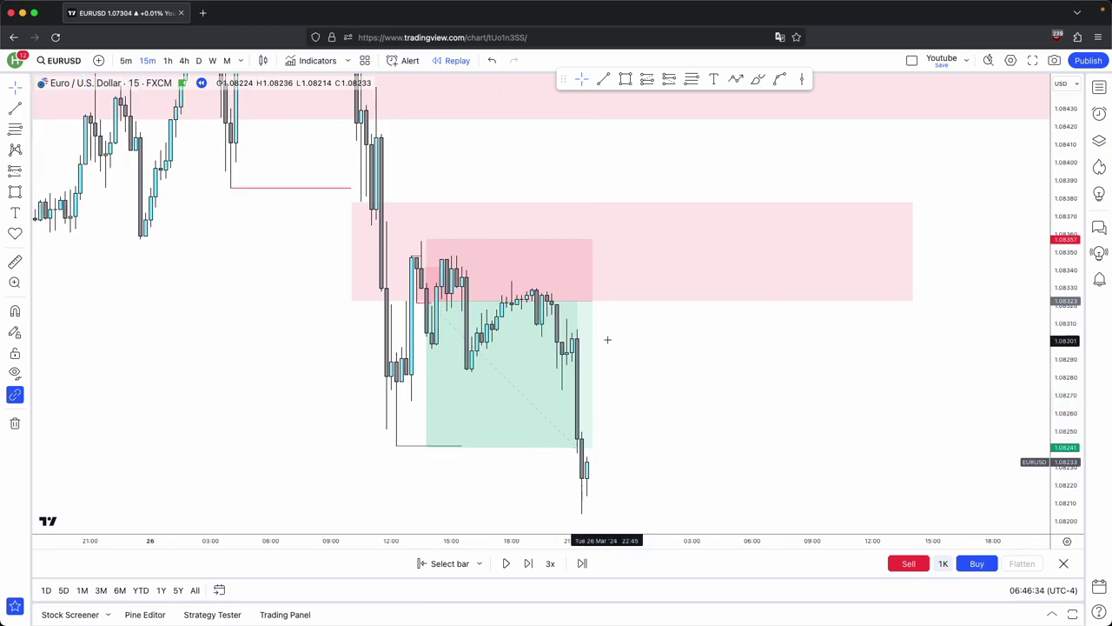
click(544, 298)
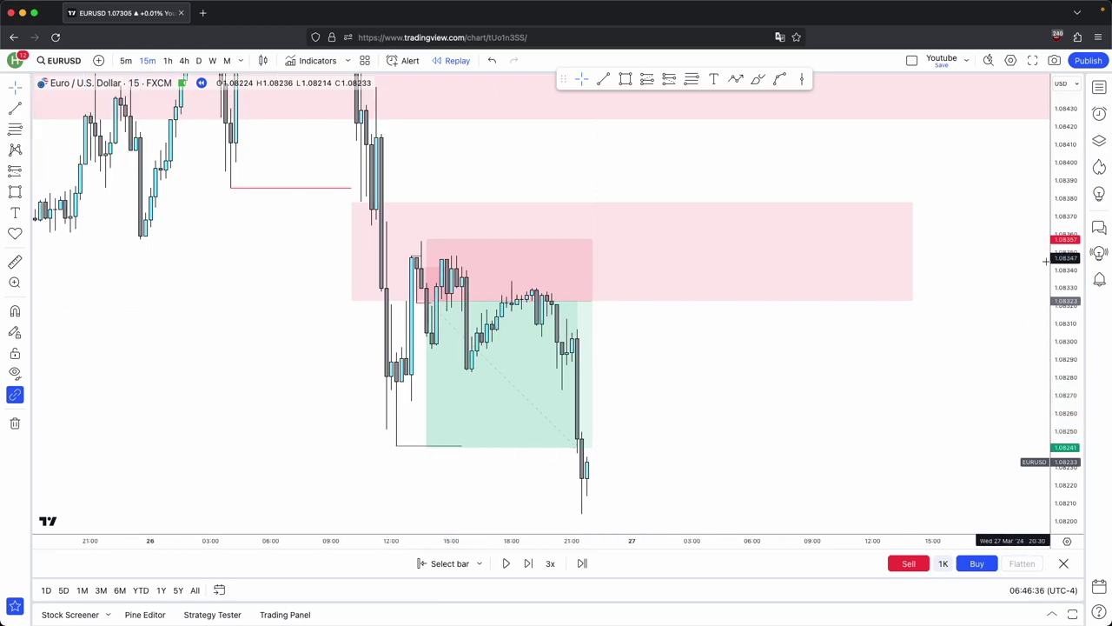
- Examine the short trade in the context of the 25 and 26 March price swings and the gap zones above
drag(1065, 258, 1065, 506)
scroll(965, 448, down, 5)
drag(891, 396, 759, 430)
scroll(745, 393, down, 2)
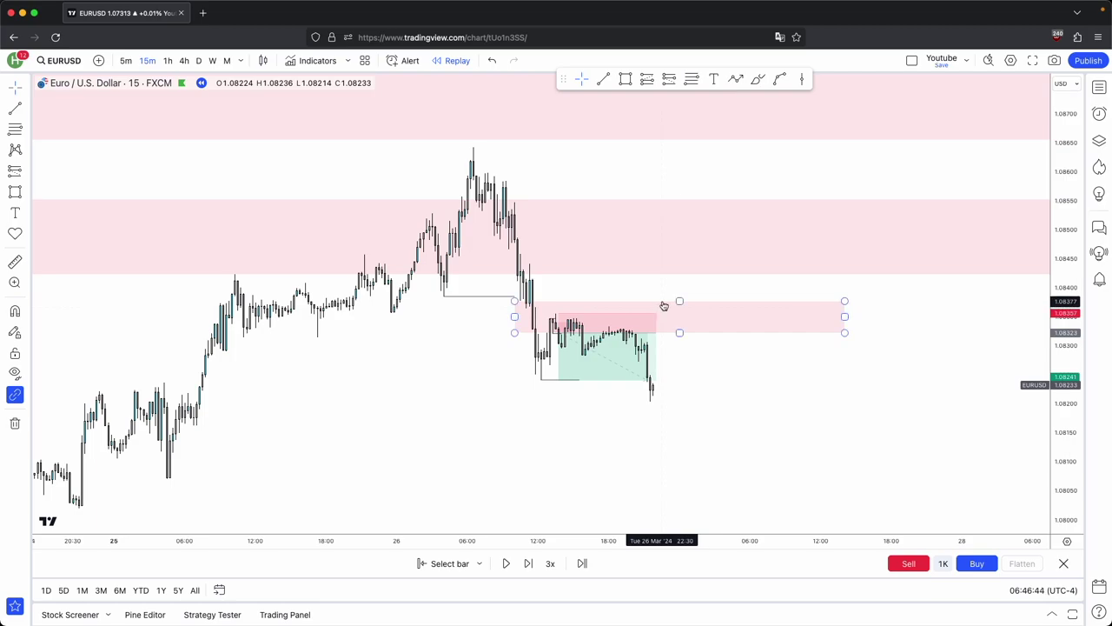
drag(1057, 464, 1052, 337)
drag(886, 448, 847, 350)
scroll(847, 351, up, 1)
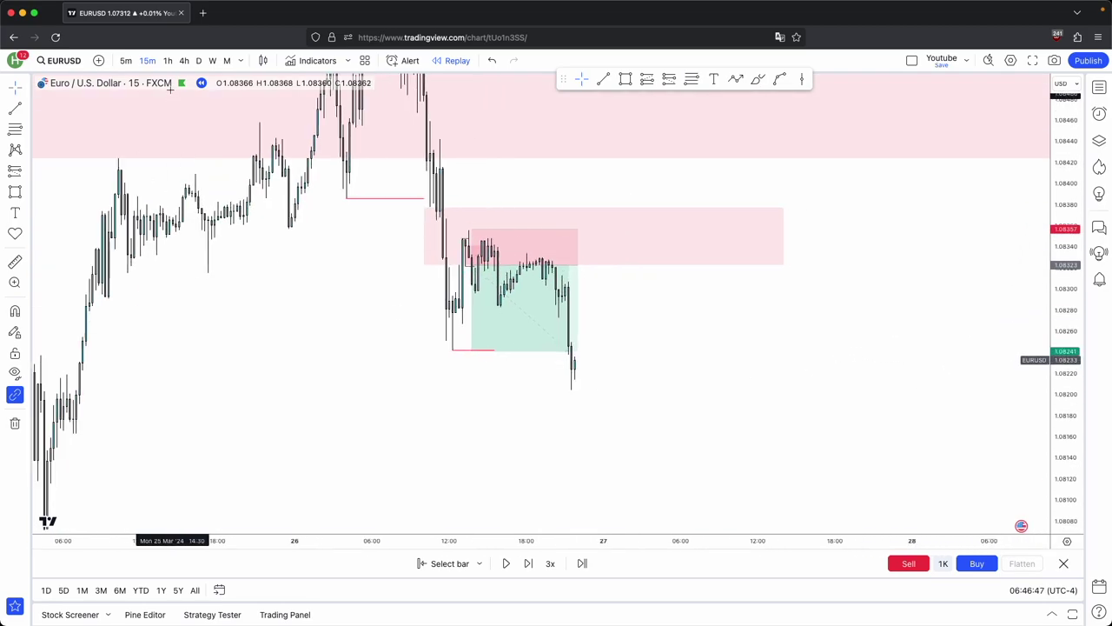
scroll(686, 408, up, 1)
- Delete the short position from the 15-minute chart
click(124, 60)
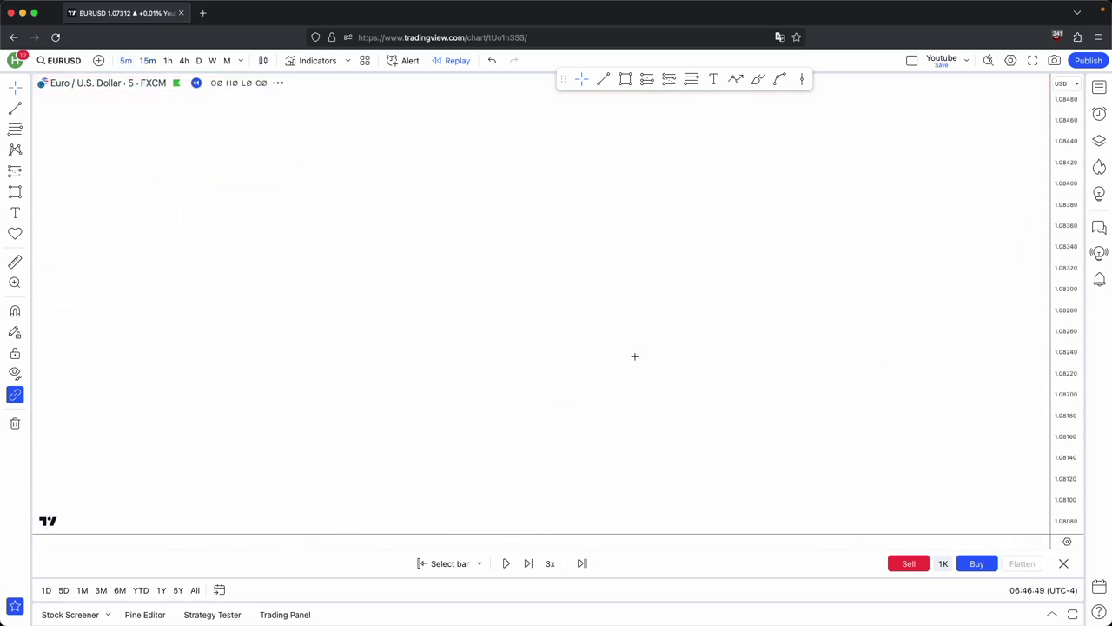
click(148, 59)
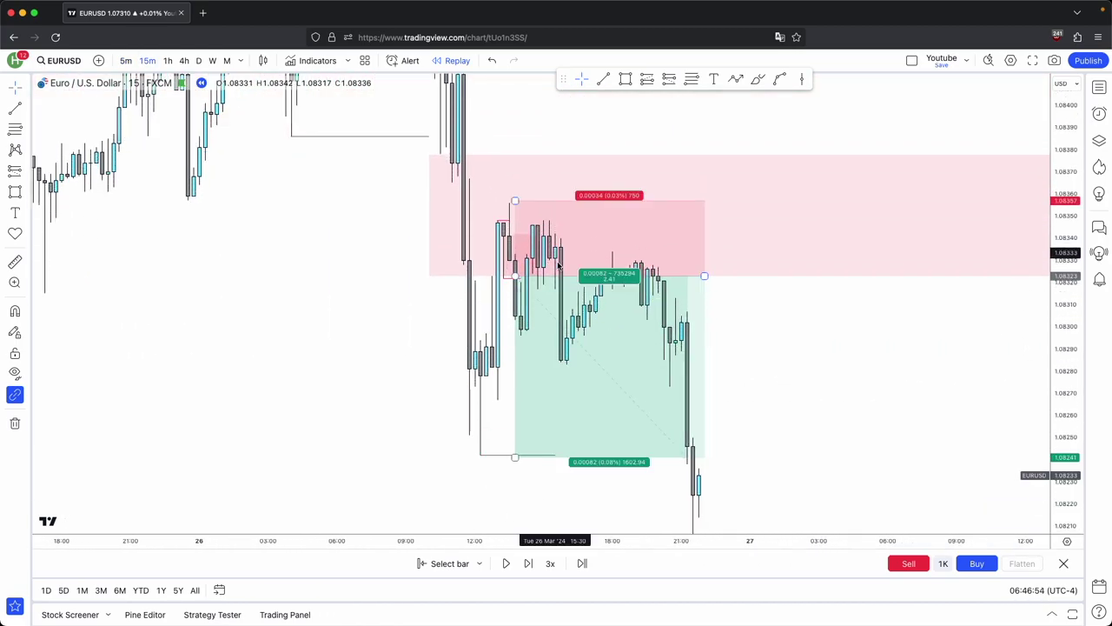
click(561, 363)
click(805, 134)
- Outline the 15:45 candle's range from about 1.08284 to 1.08340 with a rectangle extended to 18:15, and delete the rectangle
scroll(756, 346, up, 1)
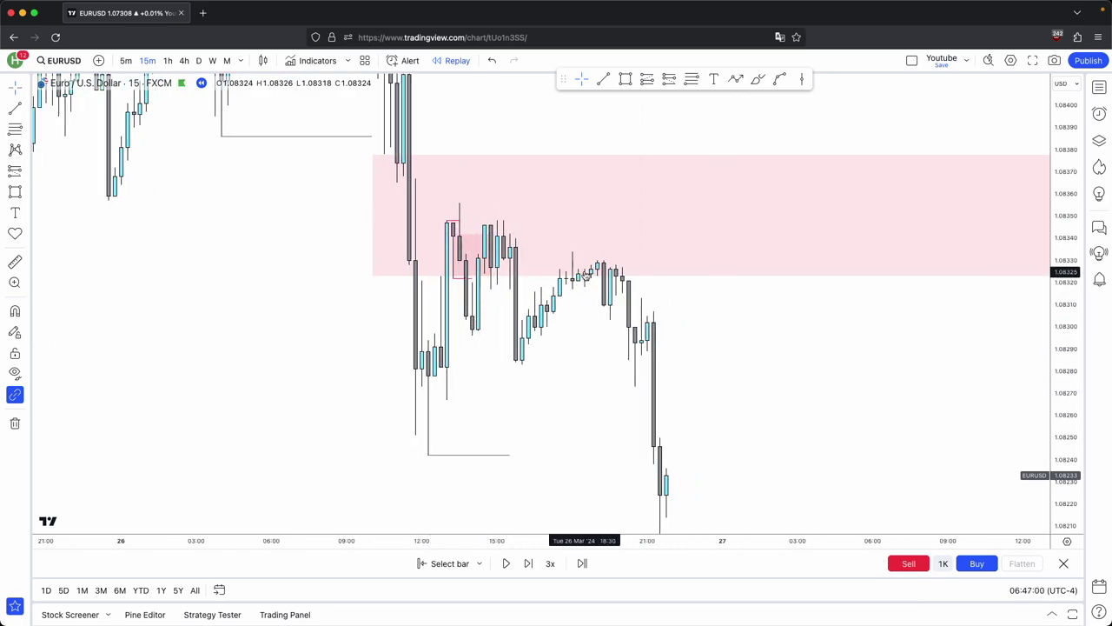
scroll(574, 319, right, 3)
scroll(449, 251, up, 2)
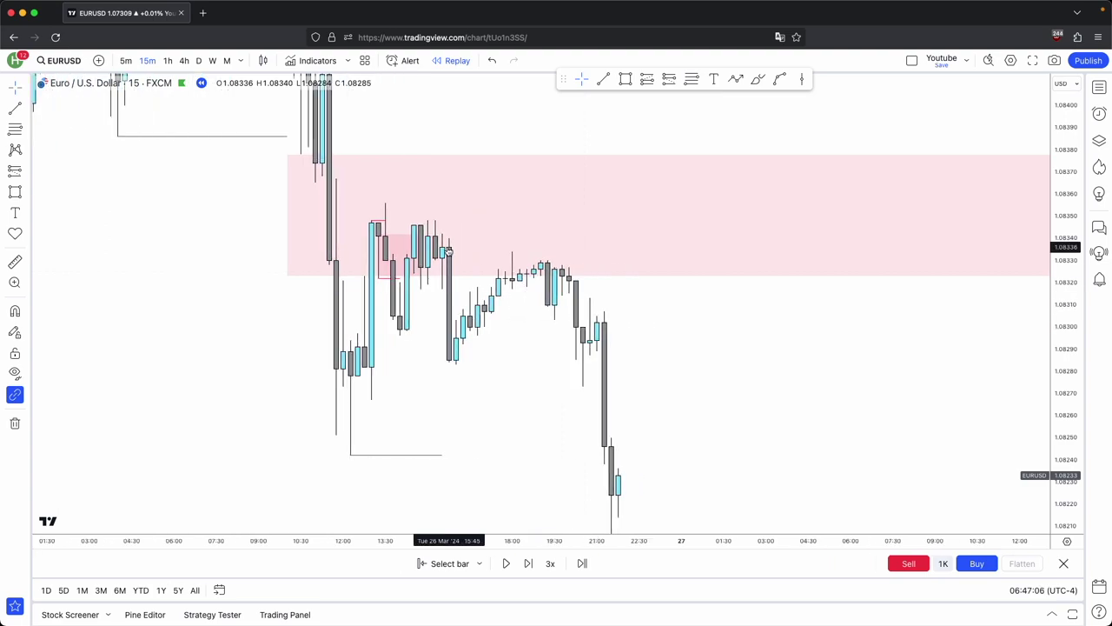
drag(448, 238, 449, 362)
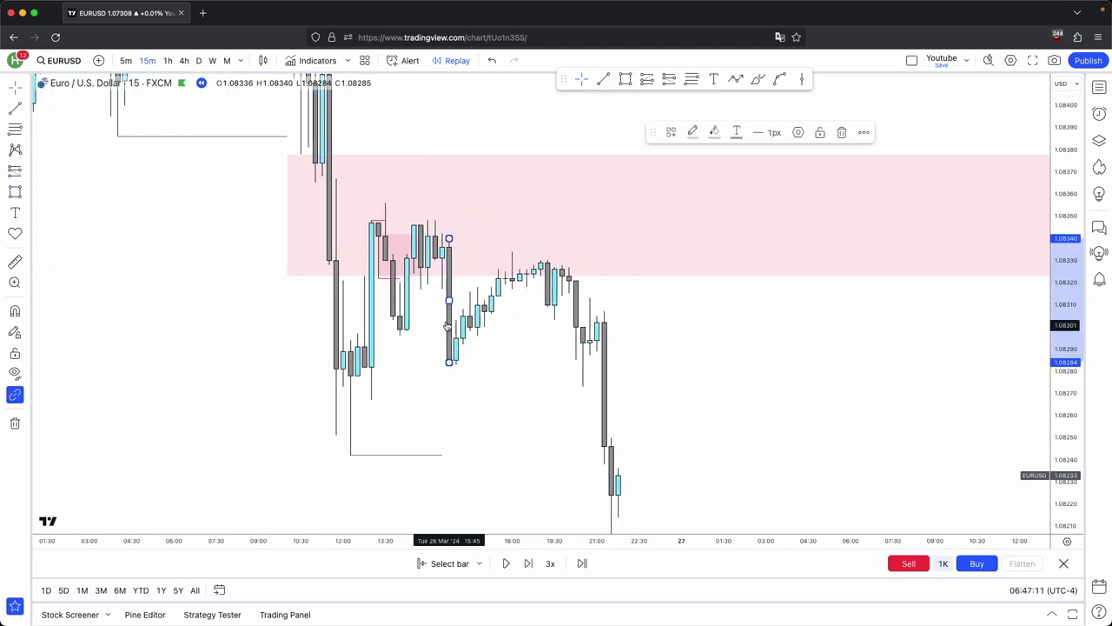
drag(452, 302, 547, 300)
click(633, 298)
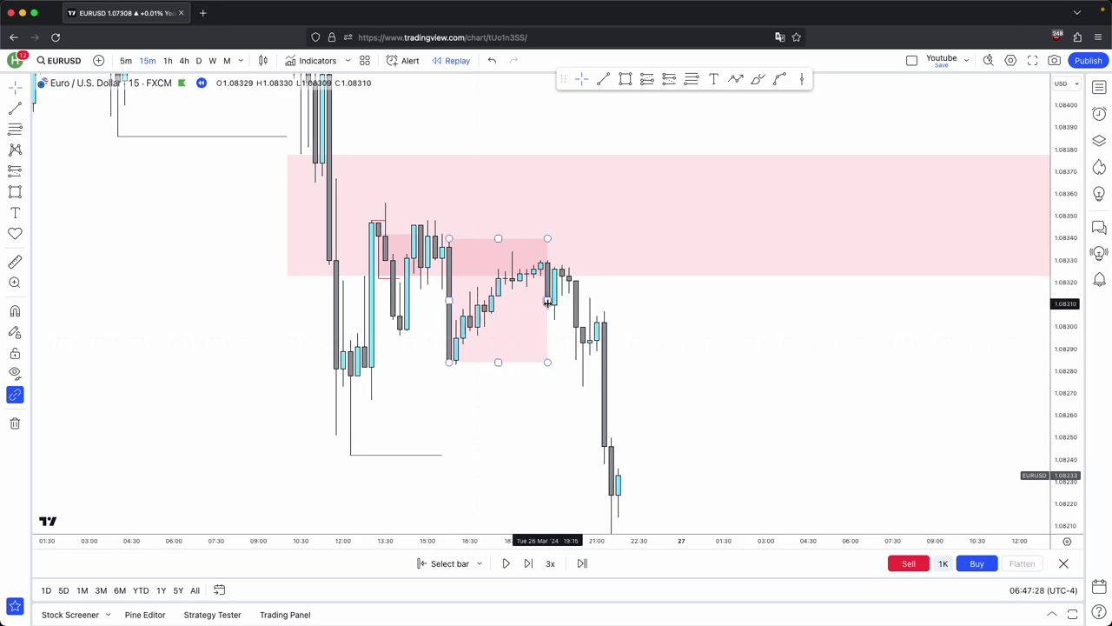
click(513, 312)
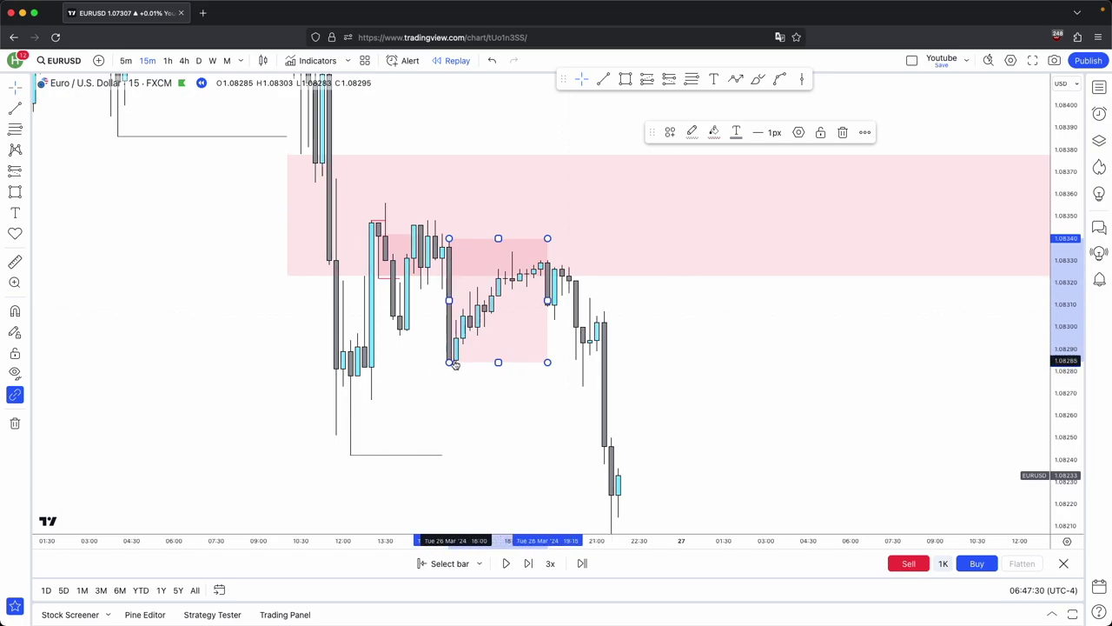
click(840, 133)
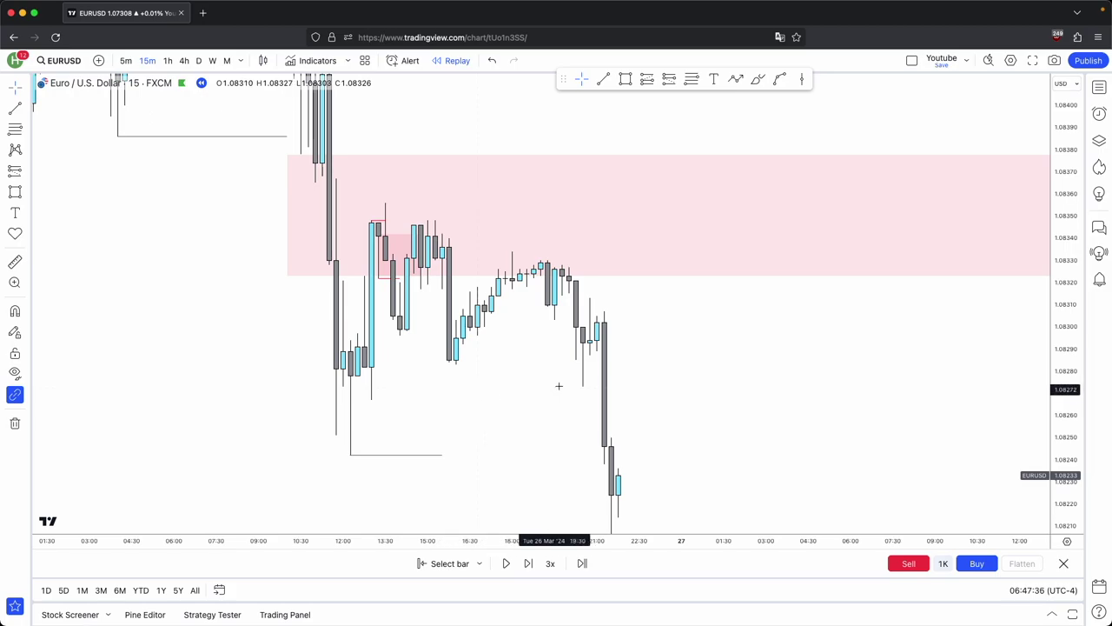
scroll(563, 378, up, 1)
click(604, 80)
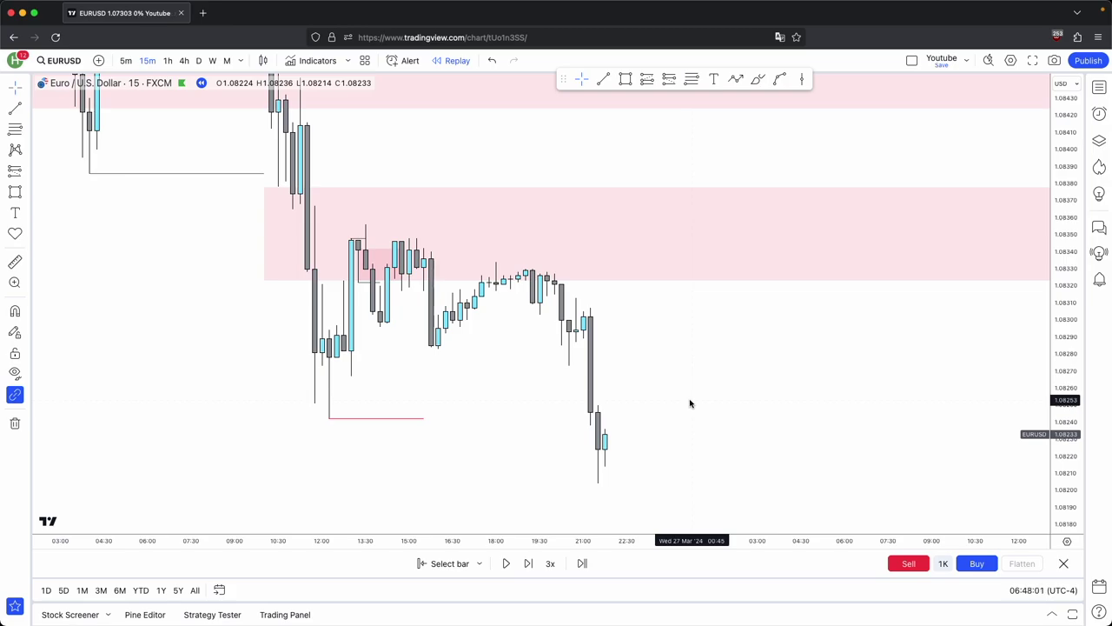
scroll(1015, 441, down, 10)
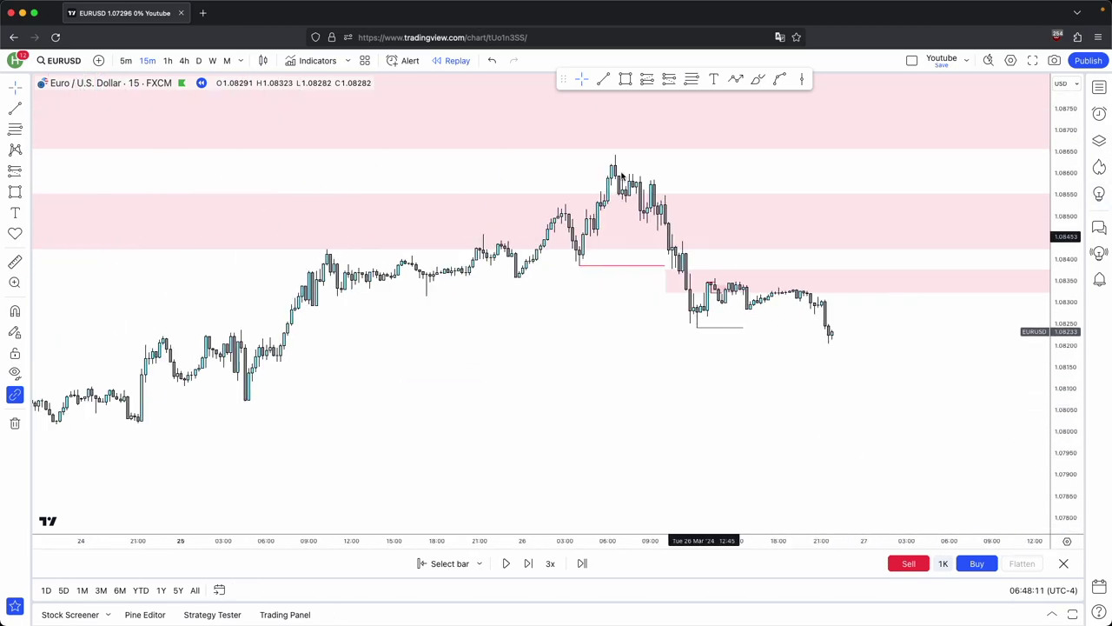
drag(954, 372, 942, 381)
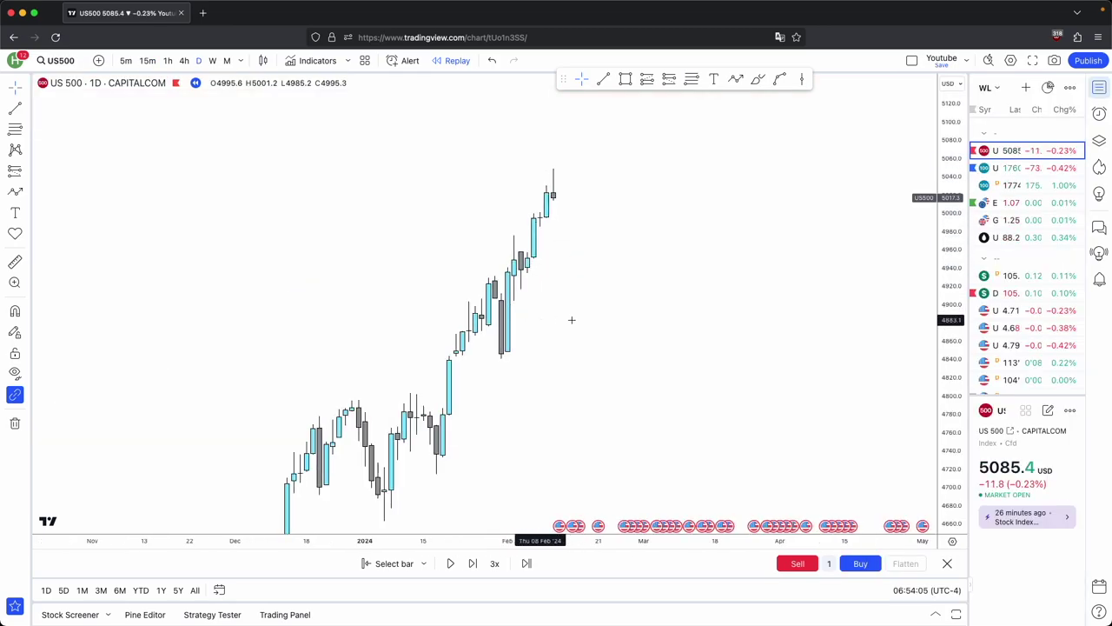
- Examine the US500 daily price move from late 2023 to 12 February 2024
drag(947, 325, 942, 440)
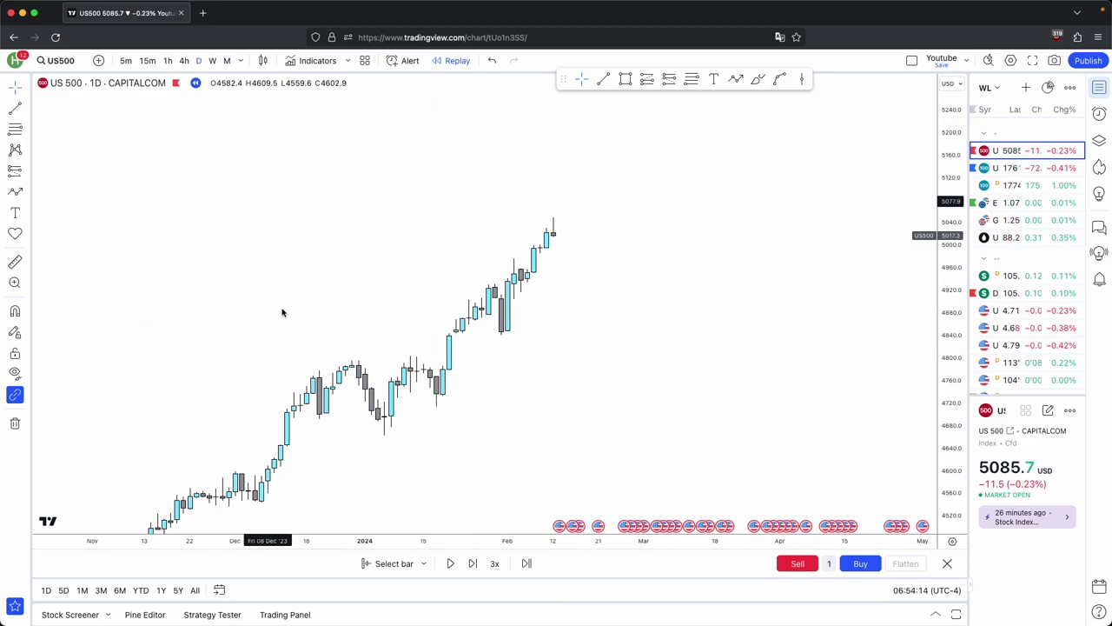
drag(428, 173, 506, 233)
drag(952, 422, 952, 291)
drag(834, 341, 746, 236)
right_click(571, 396)
click(478, 459)
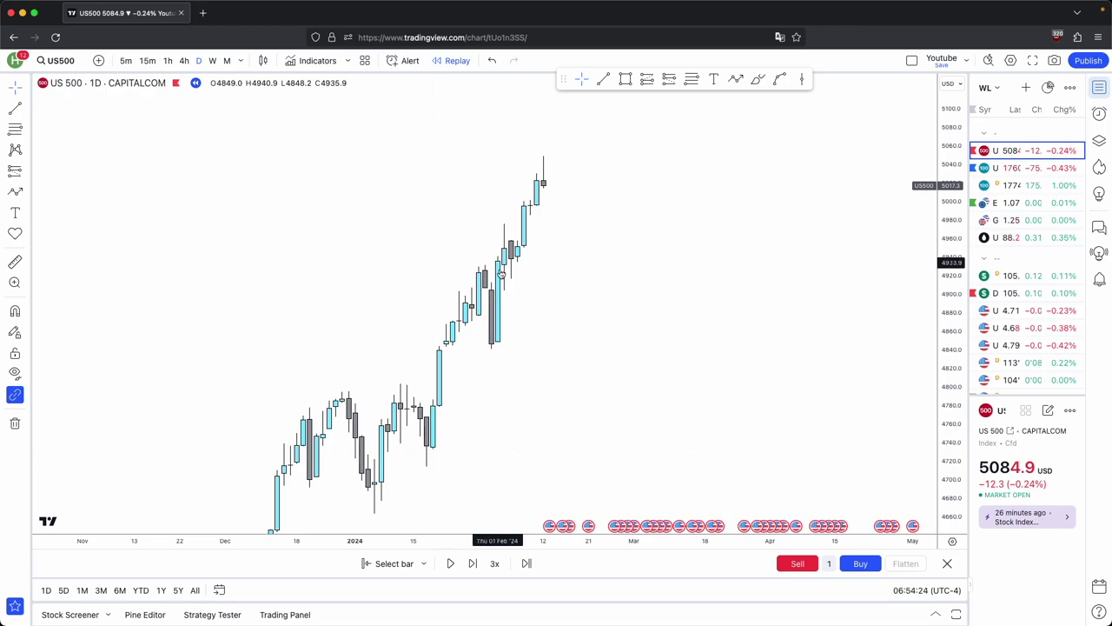
drag(524, 291, 531, 313)
scroll(570, 242, up, 1)
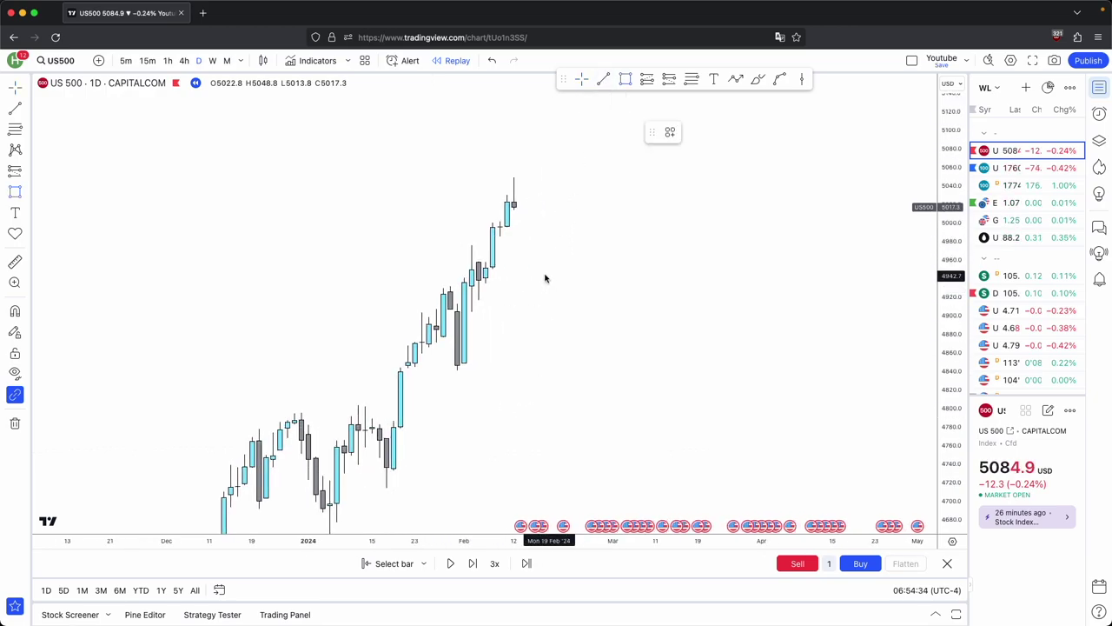
- Draw a rectangle over the daily gap from about 4957.6 to 4985.2 and extend it to about 27 February
click(735, 80)
click(541, 266)
double_click(619, 129)
click(819, 133)
click(625, 79)
super+click(486, 262)
super+click(499, 237)
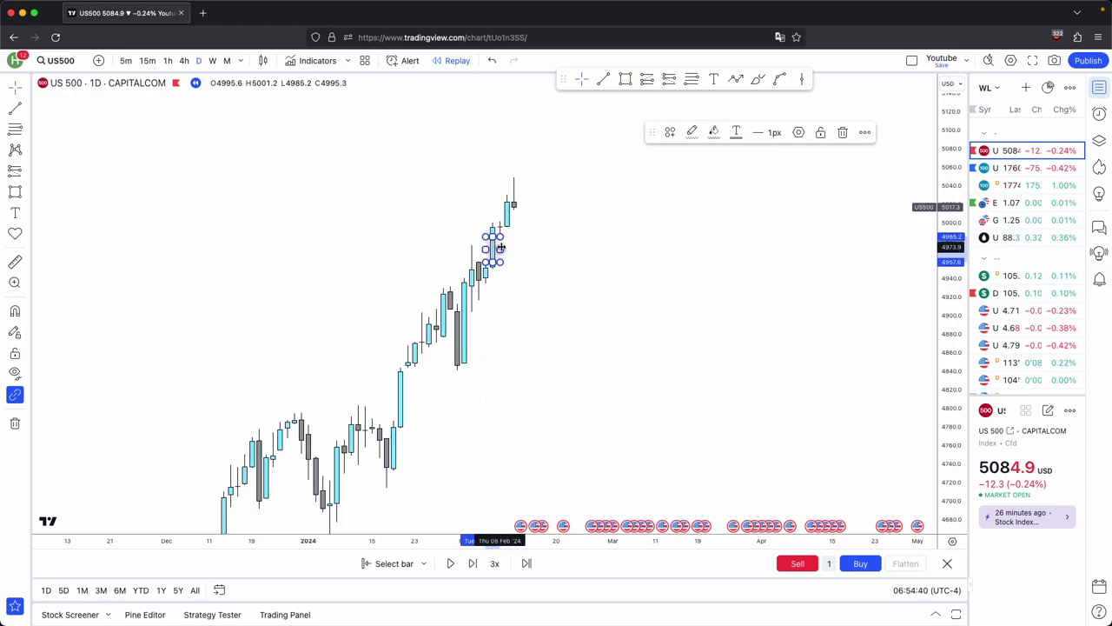
drag(501, 249, 592, 250)
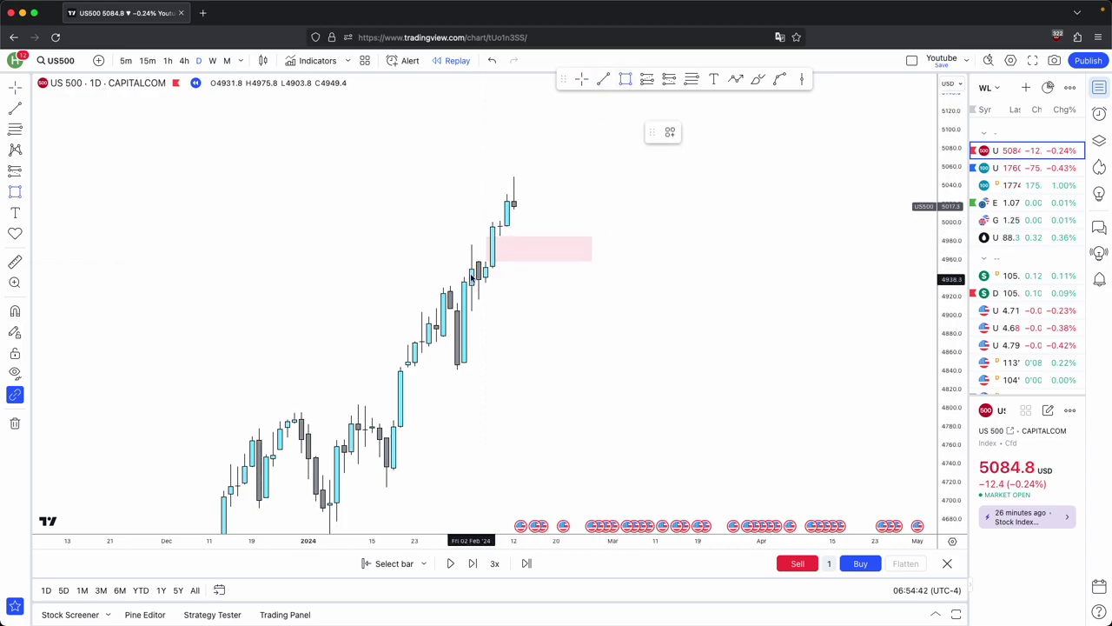
- Draw a rectangle from the 5 February candle to 27 February between about 4916.6 and 4957.7, and advance the daily replay one candle
mouse_move(479, 262)
mouse_down()
mouse_move(479, 298)
mouse_move(570, 300)
mouse_up()
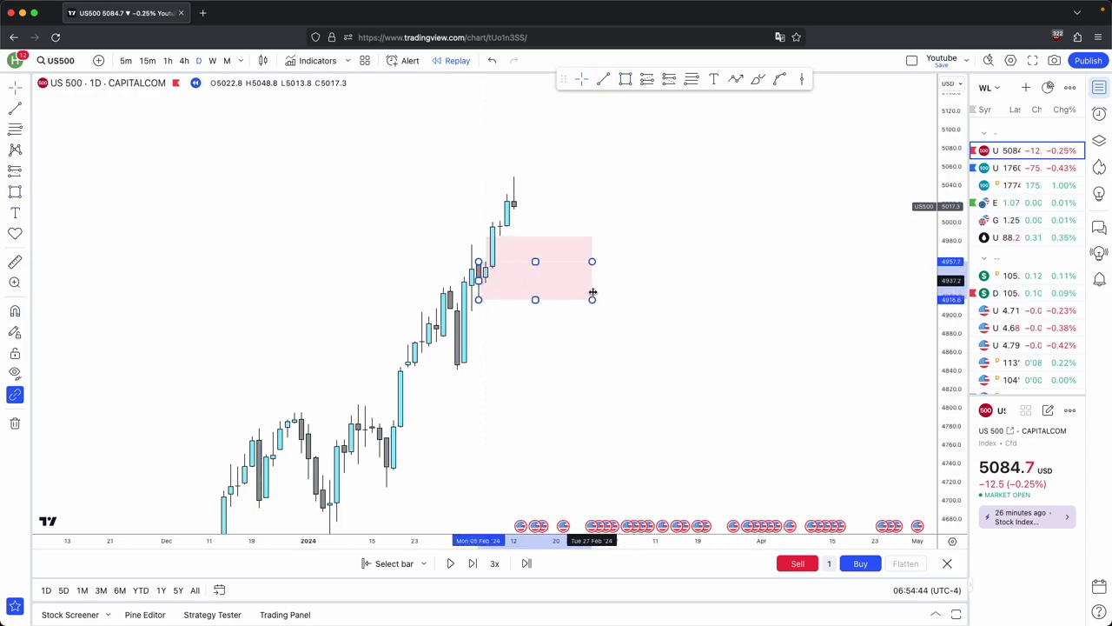
click(629, 292)
click(473, 563)
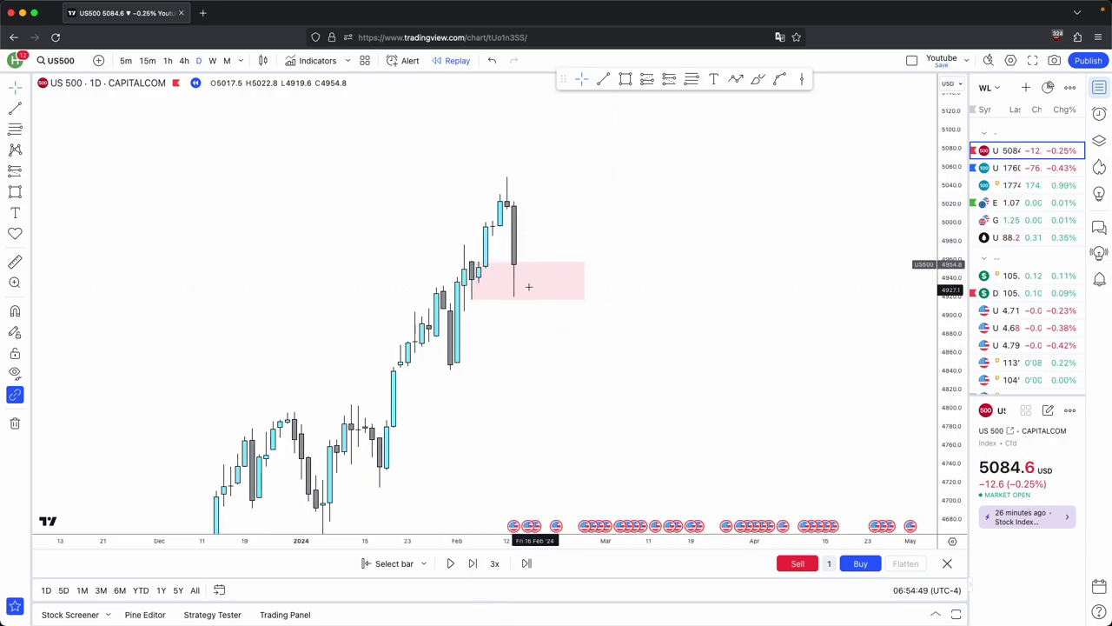
- Mark the 12 February high at about 5048.8 with a horizontal line and apply the Buyside LQ template to it
drag(556, 225, 563, 239)
key(alt+t)
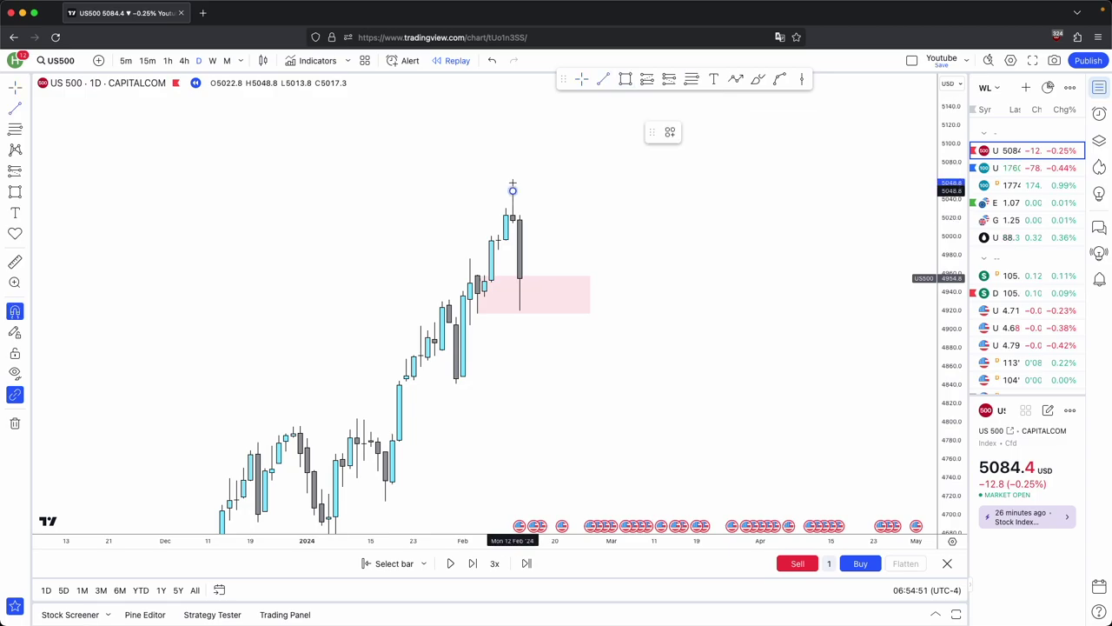
drag(513, 190, 603, 188)
click(670, 132)
click(719, 259)
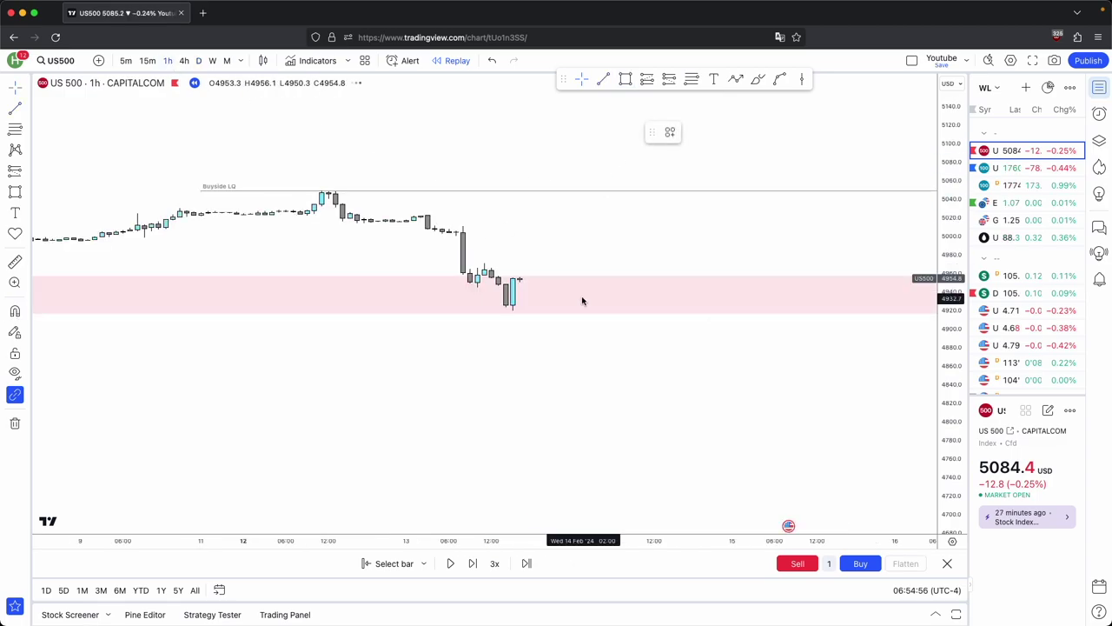
- Advance the US500 hourly replay to the early hours of 14 February
drag(589, 250, 629, 274)
drag(950, 483, 950, 248)
drag(781, 244, 772, 247)
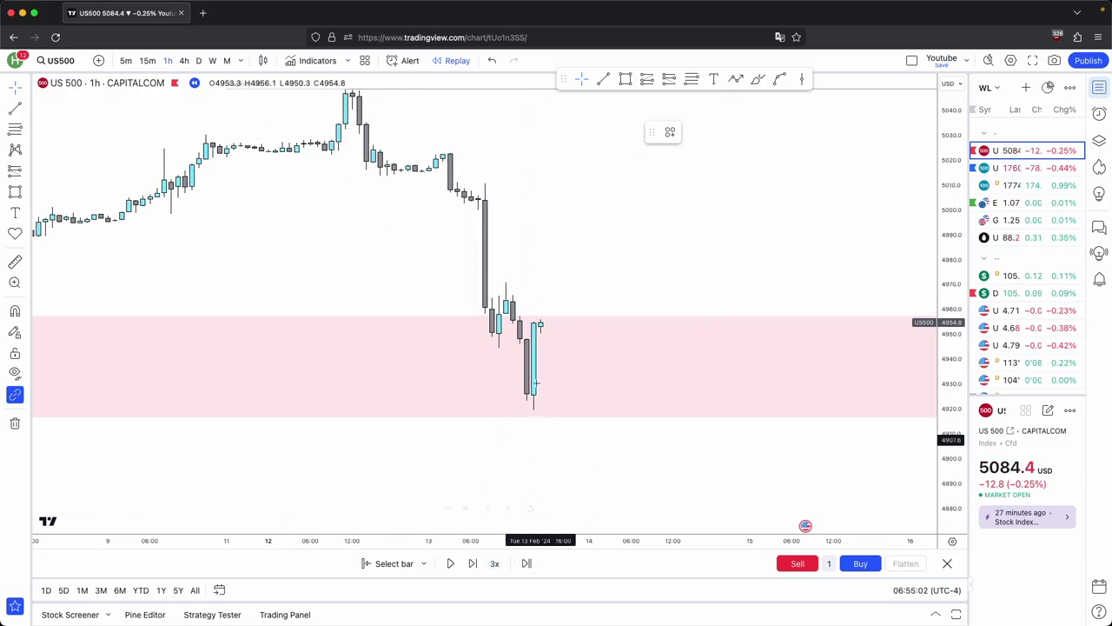
click(473, 563)
click(472, 563)
click(473, 563)
click(473, 563)
- Mark the 13 February 11:00 high at about 4971 with a horizontal line reaching to 02:00 on 14 February
drag(941, 416, 939, 374)
scroll(807, 301, down, 1)
drag(807, 300, 812, 308)
key(alt+t)
super+click(439, 279)
shift+click(533, 301)
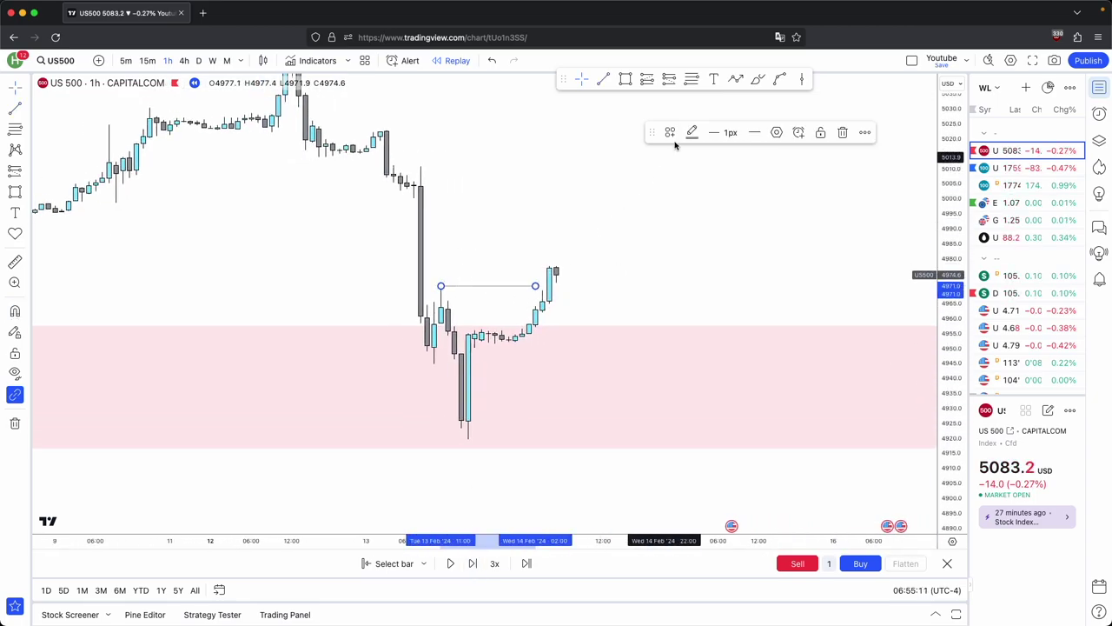
click(692, 133)
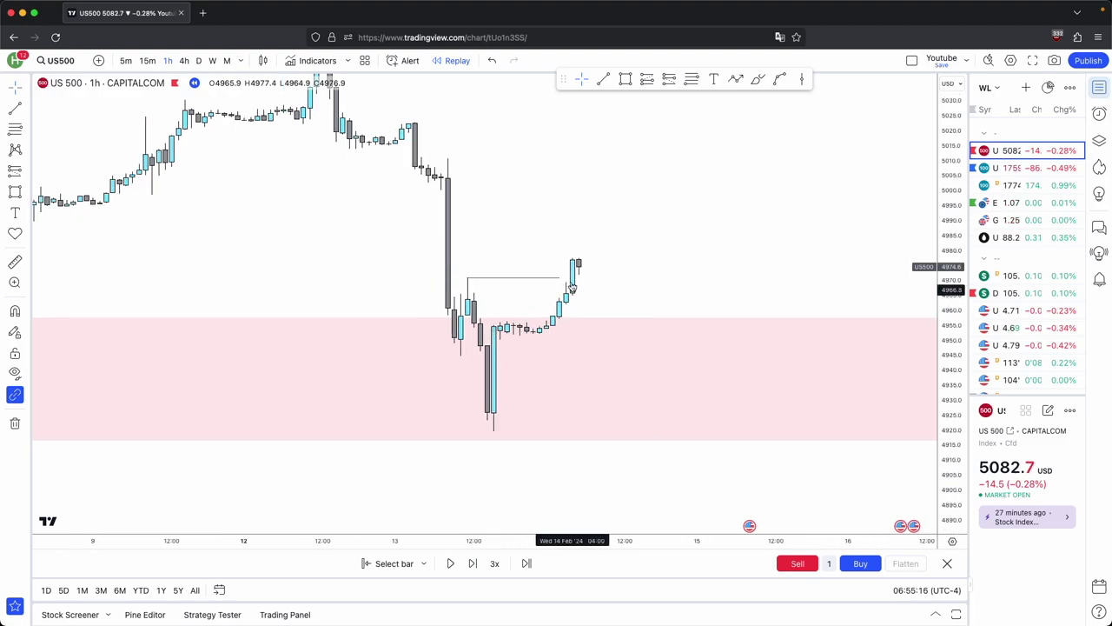
- Draw a rectangle over the small hourly gap between about 4969.4 and 4971.9, from 03:00 to 22:00 on 14 February
click(623, 79)
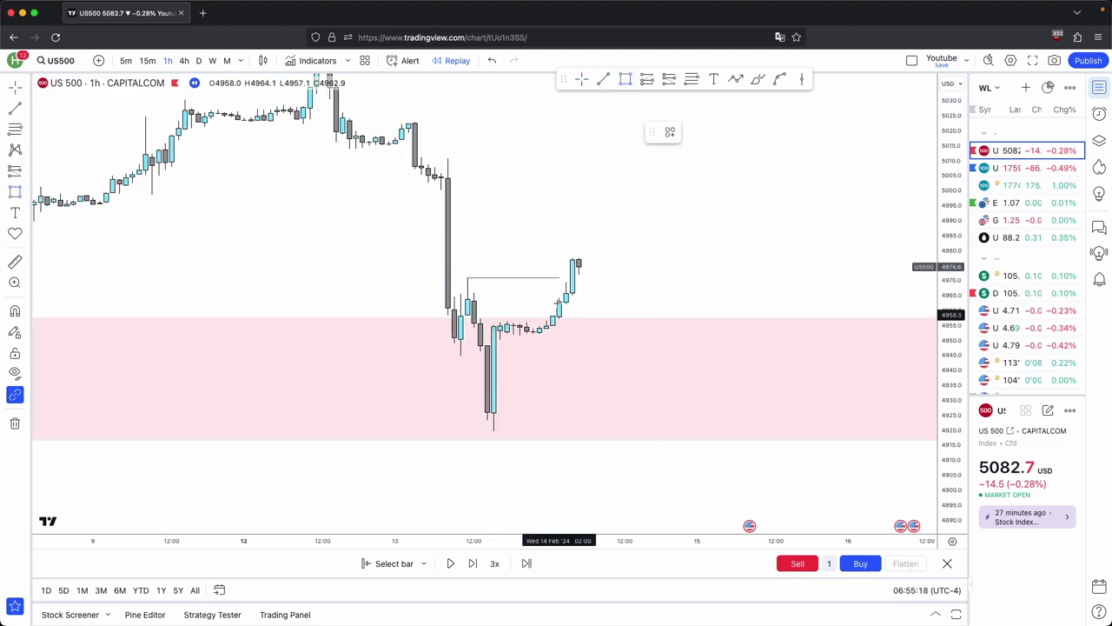
click(572, 278)
drag(581, 279, 684, 280)
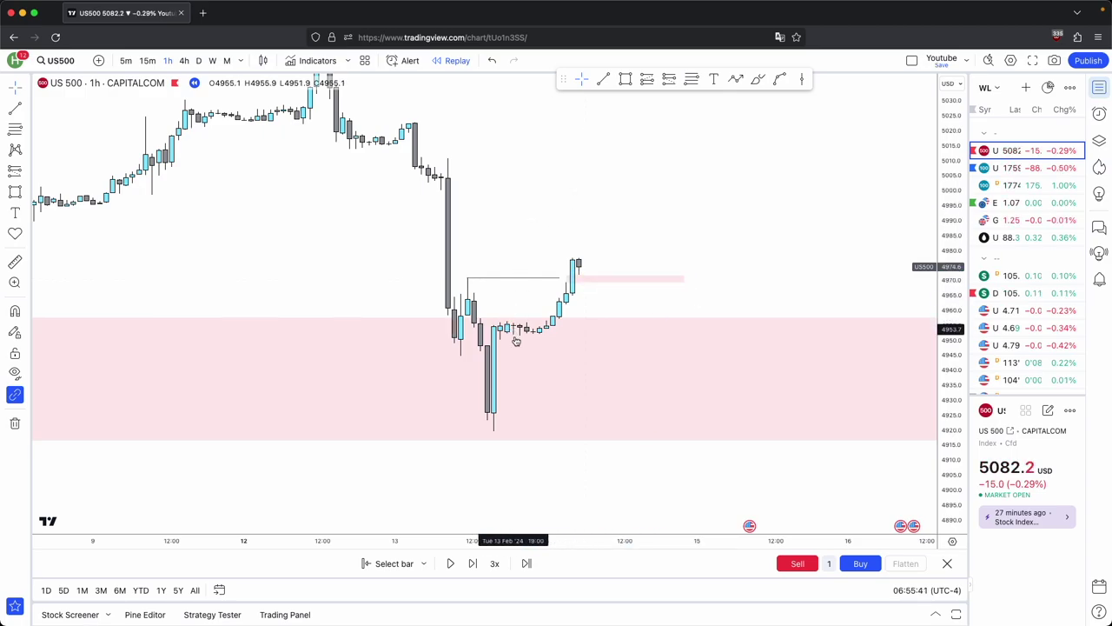
drag(525, 299, 539, 339)
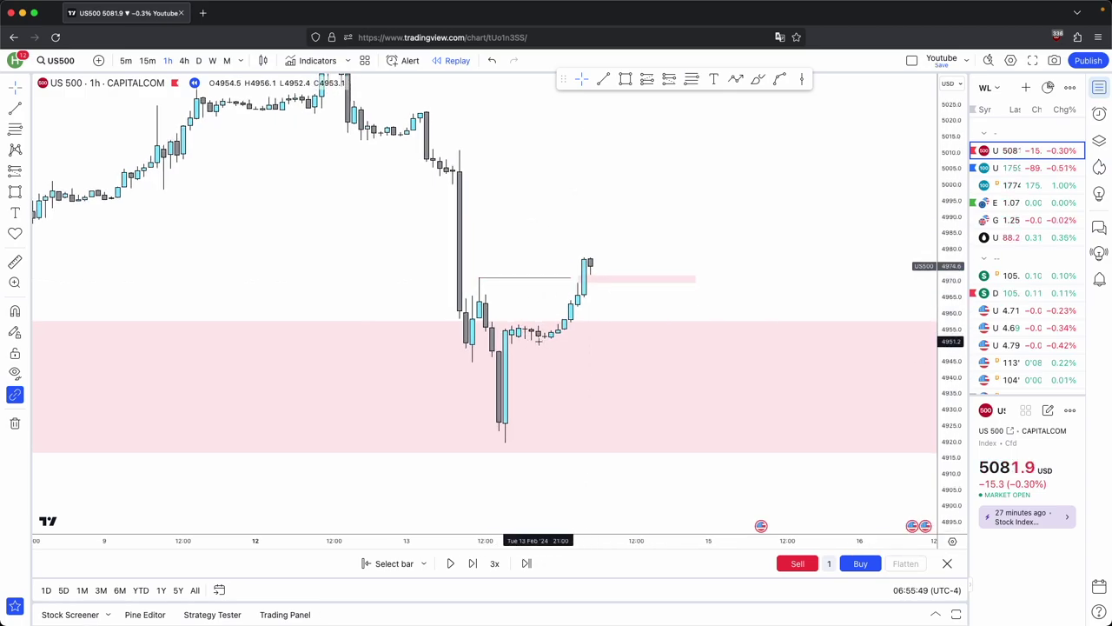
- Advance the US500 hourly replay to about 16:00 on 14 February
click(477, 568)
click(477, 568)
click(477, 568)
click(477, 569)
click(477, 568)
drag(650, 264, 657, 284)
scroll(658, 287, up, 1)
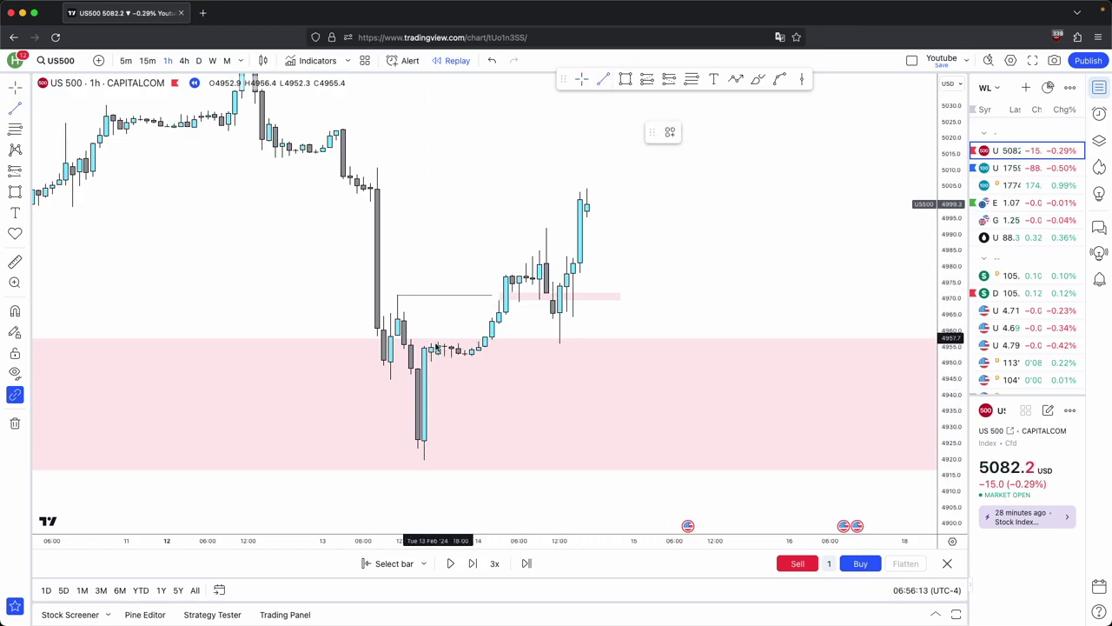
- Mark the 14 February 10:00 high at about 4992 with a horizontal line and delete the small gap rectangle near 4970
click(549, 227)
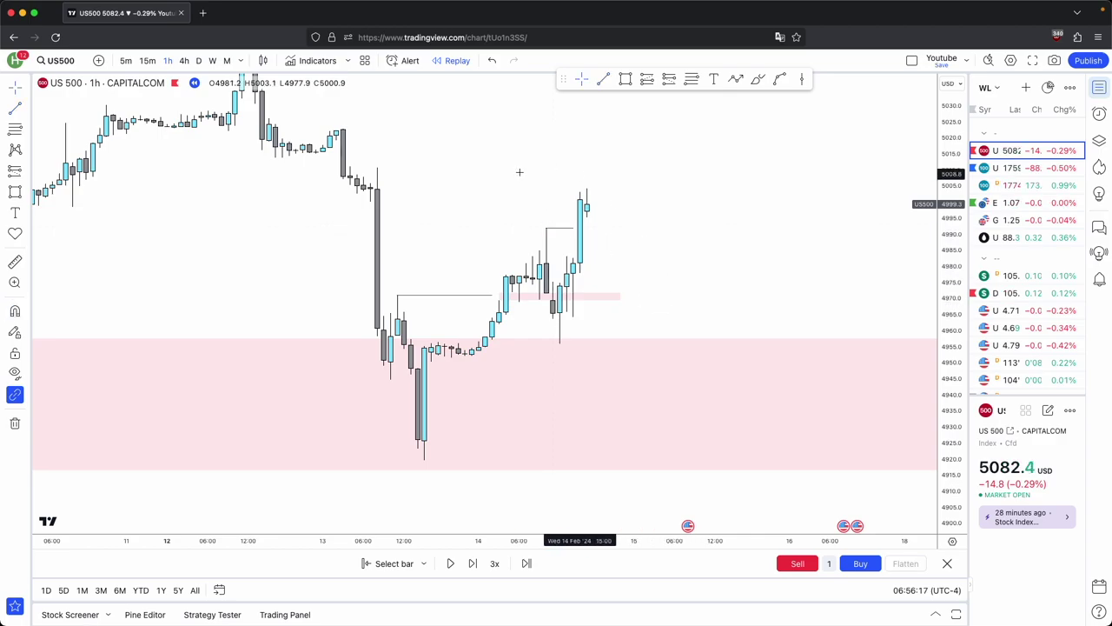
drag(655, 332, 511, 281)
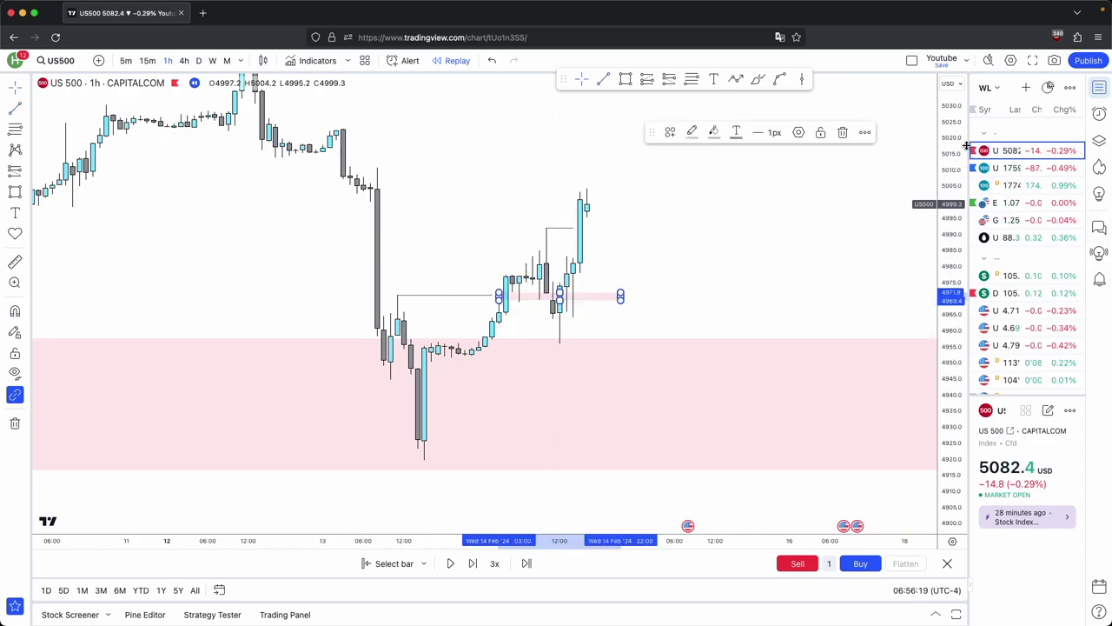
click(842, 131)
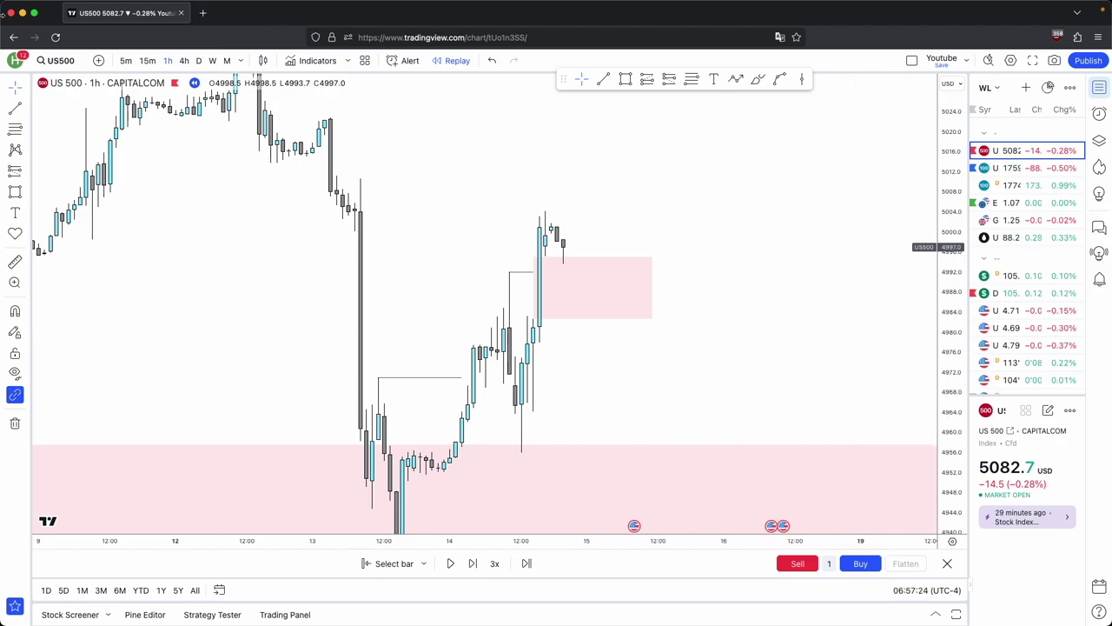
- Switch US500 to the 15-minute timeframe and advance the replay four candles to about 21:45 on 14 February
click(148, 60)
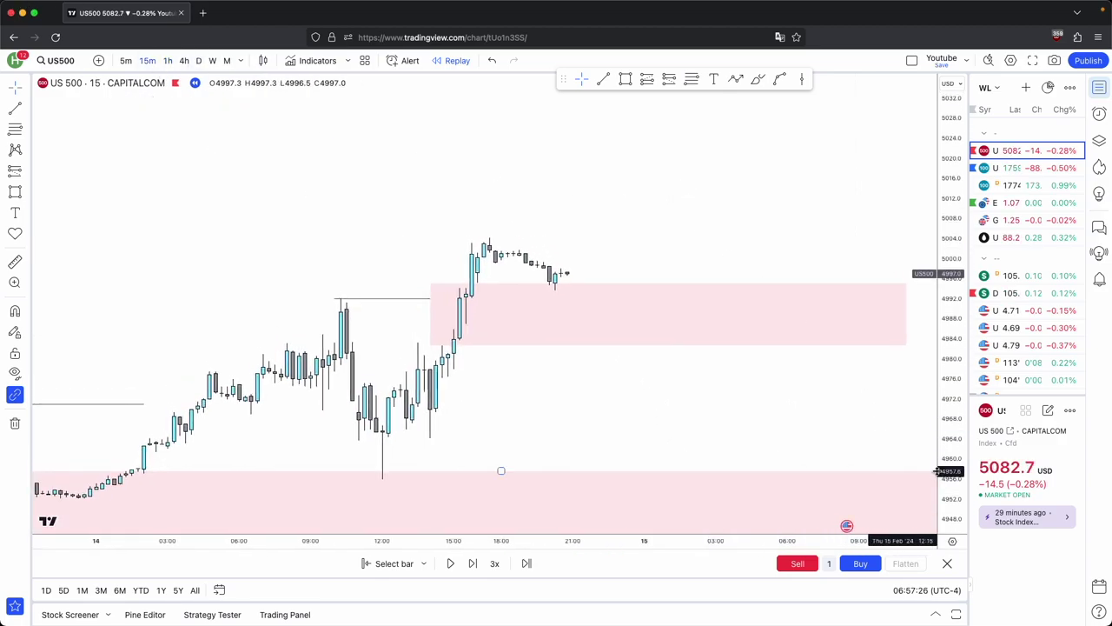
click(471, 563)
click(472, 563)
click(471, 563)
click(471, 563)
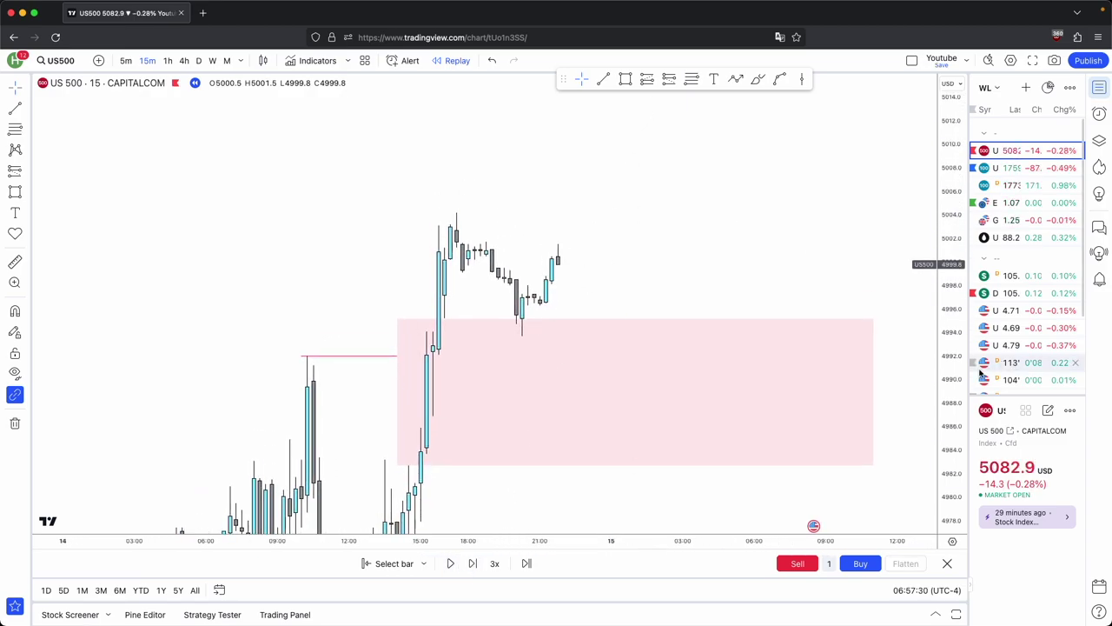
- Mark the small swing high at about 4998 on the evening of 14 February with a short horizontal line
click(602, 79)
super+click(527, 280)
shift+click(546, 281)
click(560, 290)
scroll(569, 494, up, 1)
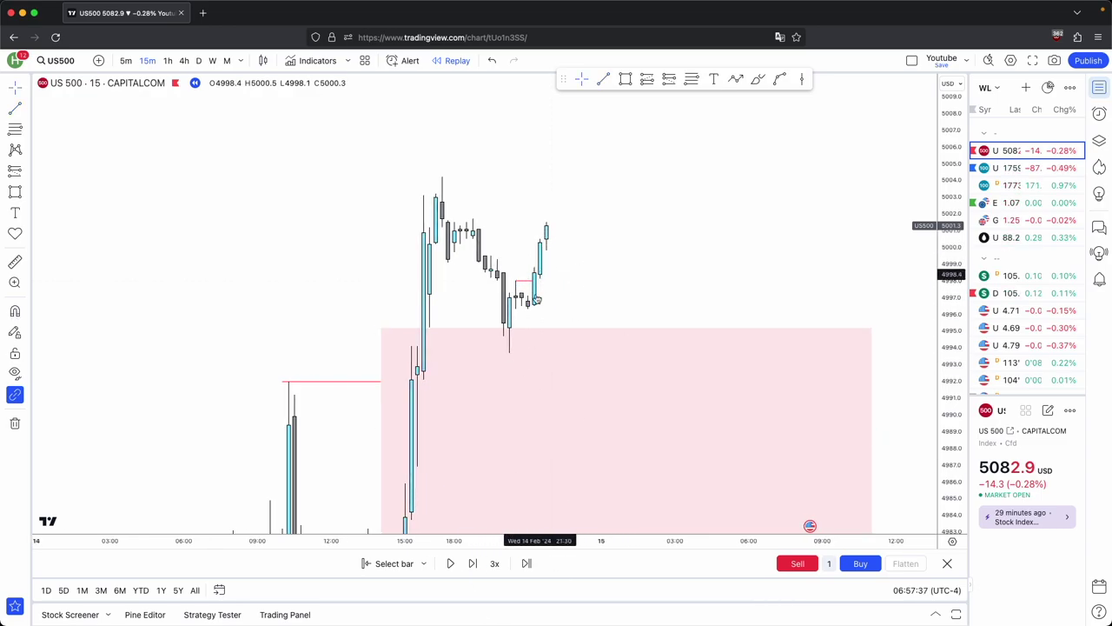
- Advance the 15-minute replay to about 23:00 on 14 February and check the price briefly on the hourly timeframe
click(472, 563)
click(472, 563)
click(472, 563)
click(472, 563)
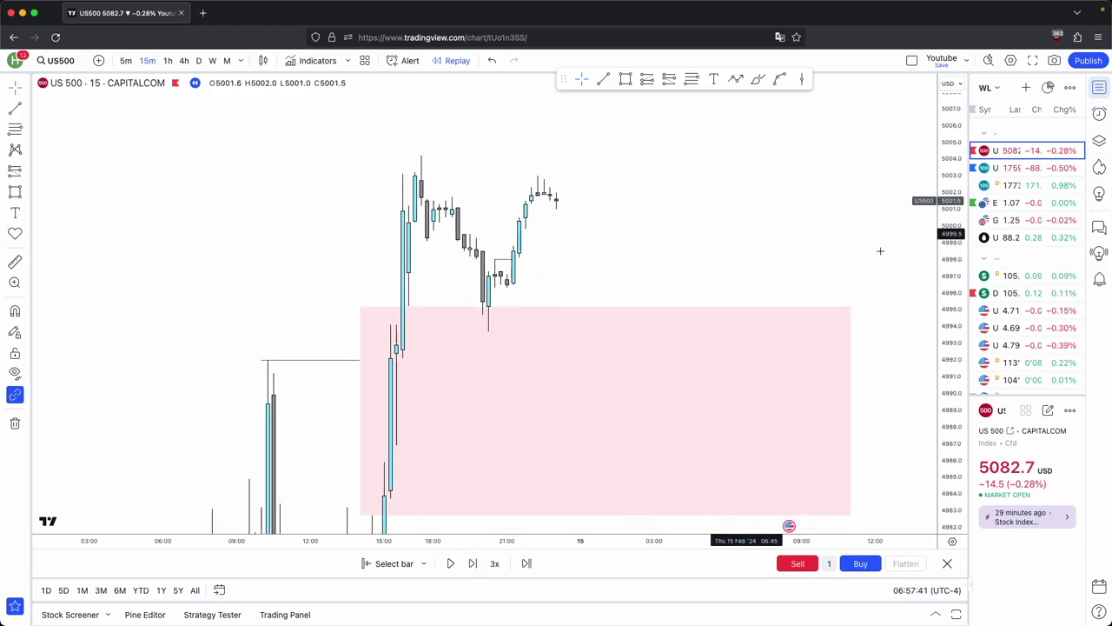
click(167, 62)
click(145, 60)
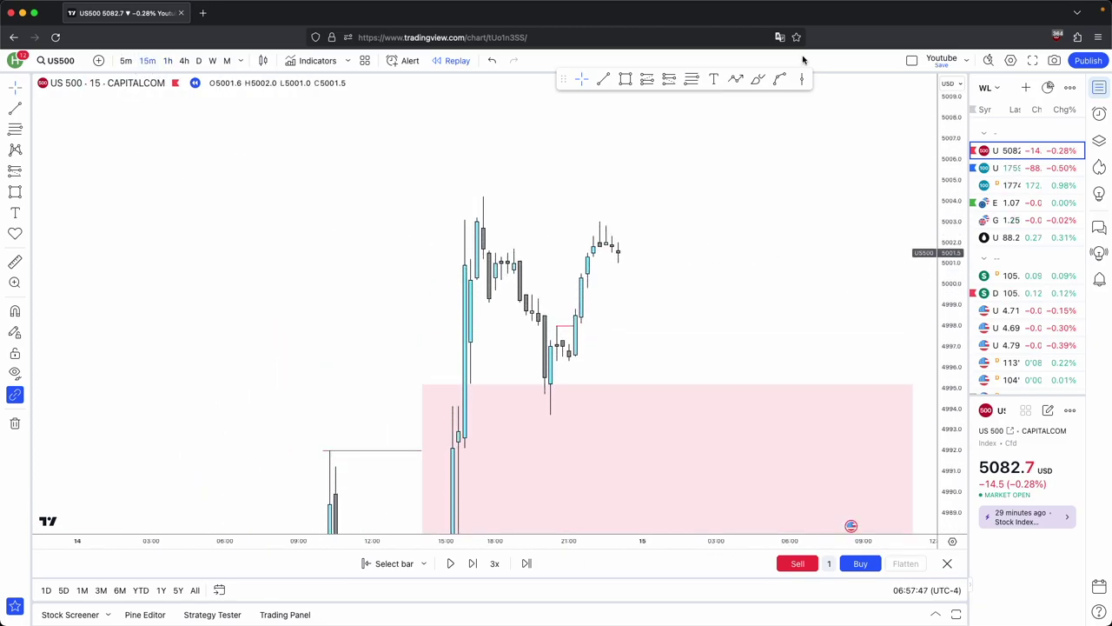
- Draw a rectangle over the 15-minute gap between about 5000.3 and 5001, extending to about 02:00 on 15 February
scroll(557, 223, up, 1)
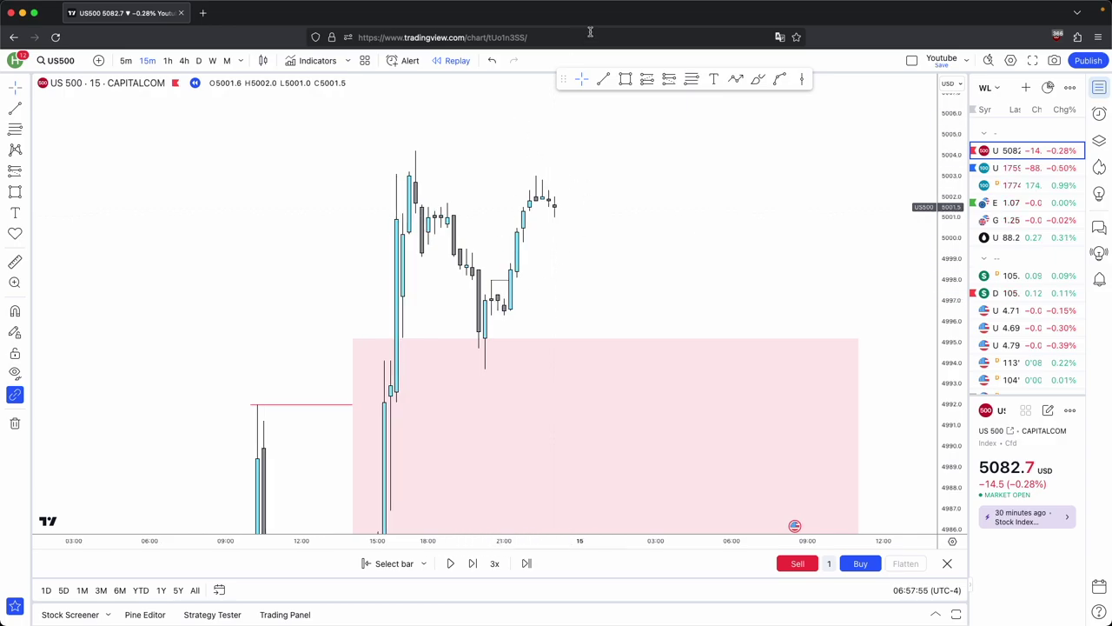
click(623, 84)
mouse_move(434, 219)
mouse_down()
mouse_move(630, 231)
mouse_move(581, 230)
mouse_move(597, 237)
mouse_up()
click(665, 79)
click(580, 230)
click(801, 132)
- Place a long position at the 15-minute gap with entry at about 5000.9 and stop at about 4996.1
click(648, 79)
click(584, 233)
drag(543, 422, 521, 321)
drag(539, 270, 566, 526)
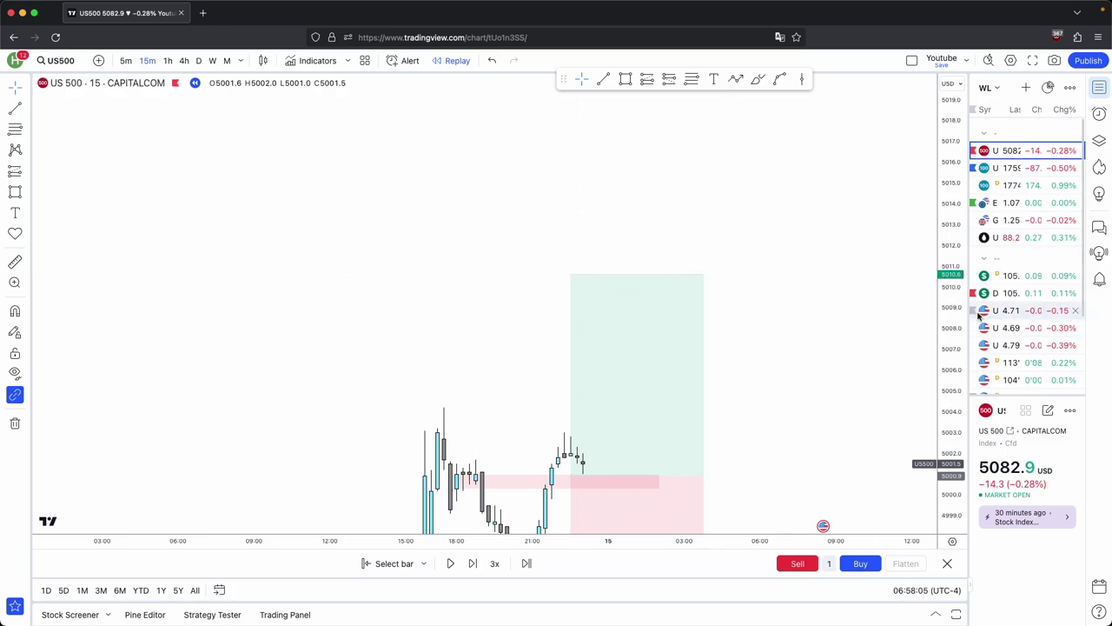
- Extend the long position's target to the Buyside LQ line at about 5048.4
drag(950, 310, 949, 452)
scroll(824, 382, down, 5)
mouse_move(944, 328)
mouse_down()
mouse_move(944, 290)
mouse_move(943, 514)
mouse_up()
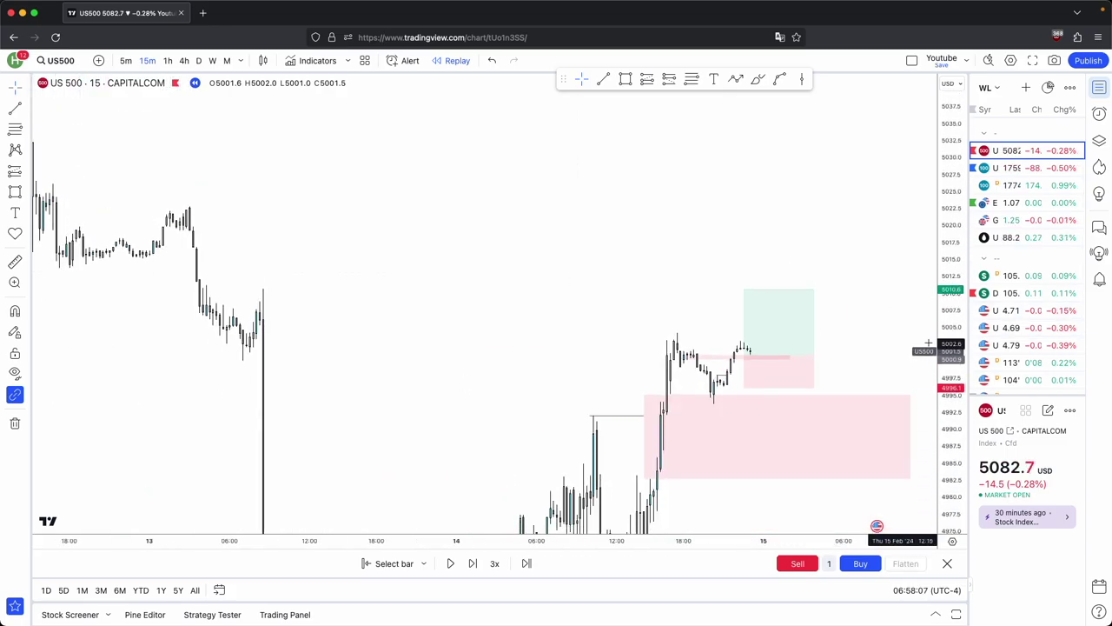
drag(943, 347, 943, 488)
scroll(802, 314, down, 4)
drag(783, 262, 707, 264)
drag(741, 306, 705, 171)
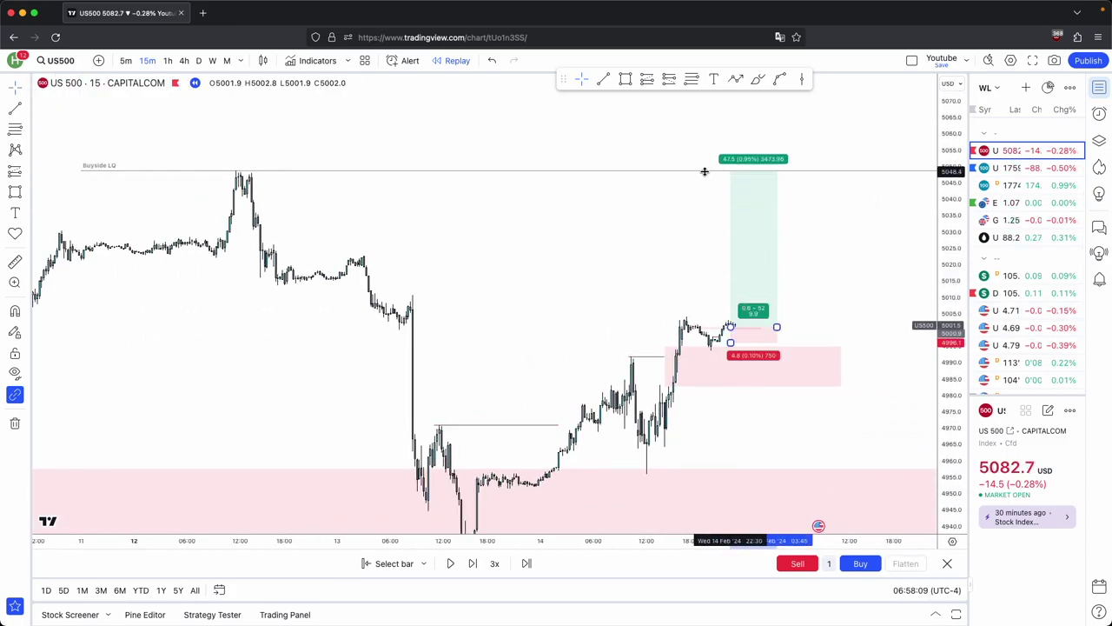
- Set the long position's target to about 5011.8 and mark the nearby 13 February high at about 5011 with a horizontal line
click(686, 244)
drag(725, 178, 707, 291)
drag(413, 296, 776, 296)
- Mark the early 13 February high at about 5022.3 with a horizontal line extending past the long position
click(606, 82)
click(366, 265)
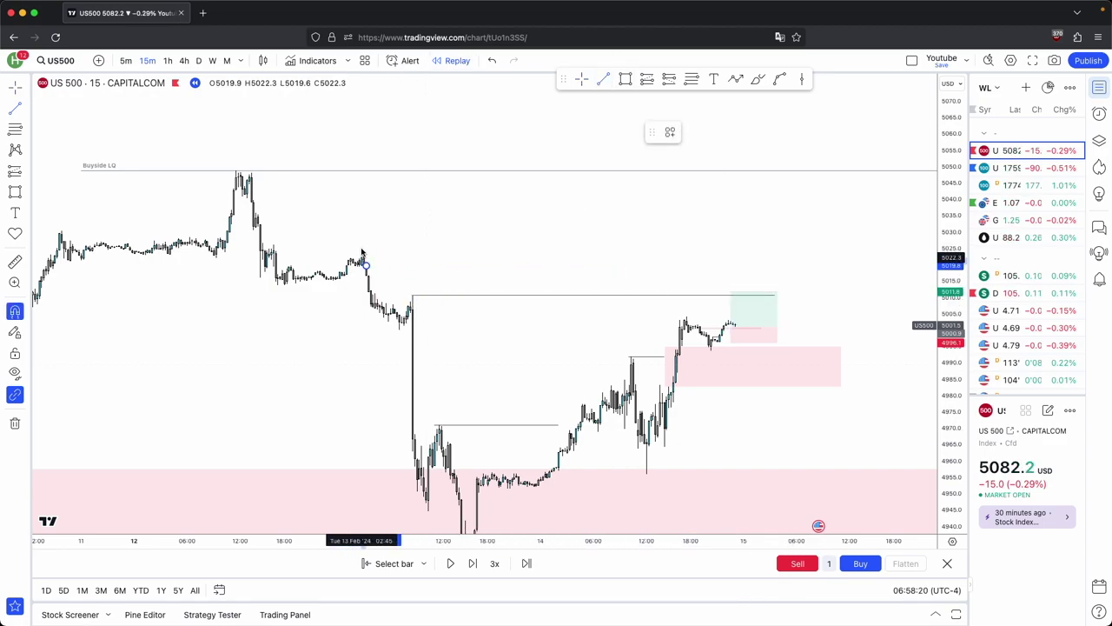
drag(362, 252, 856, 255)
scroll(931, 361, right, 3)
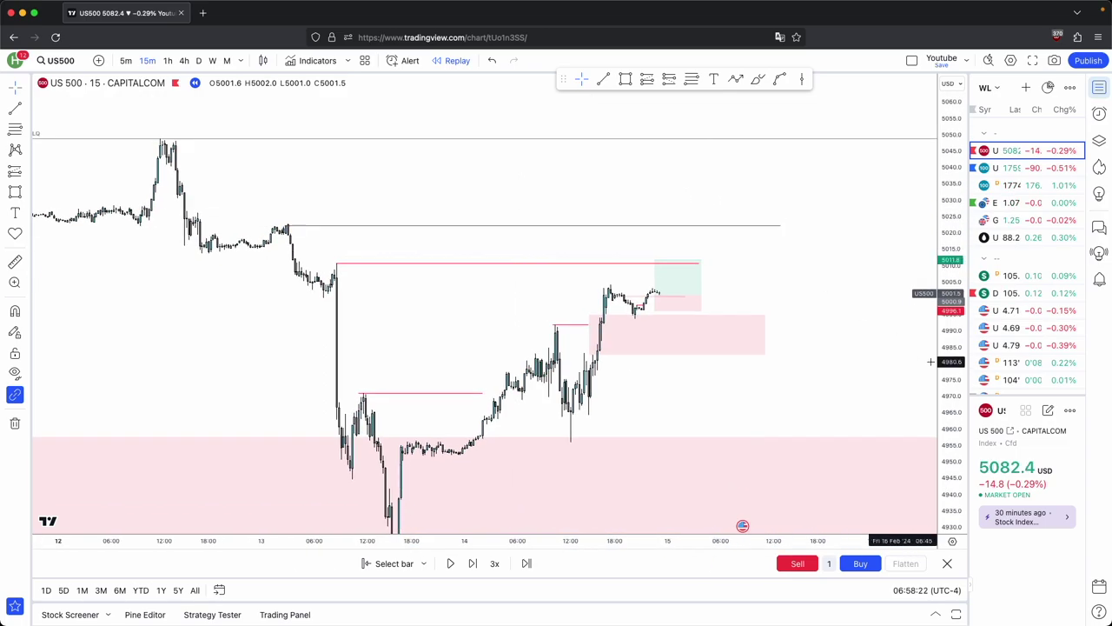
scroll(930, 360, right, 3)
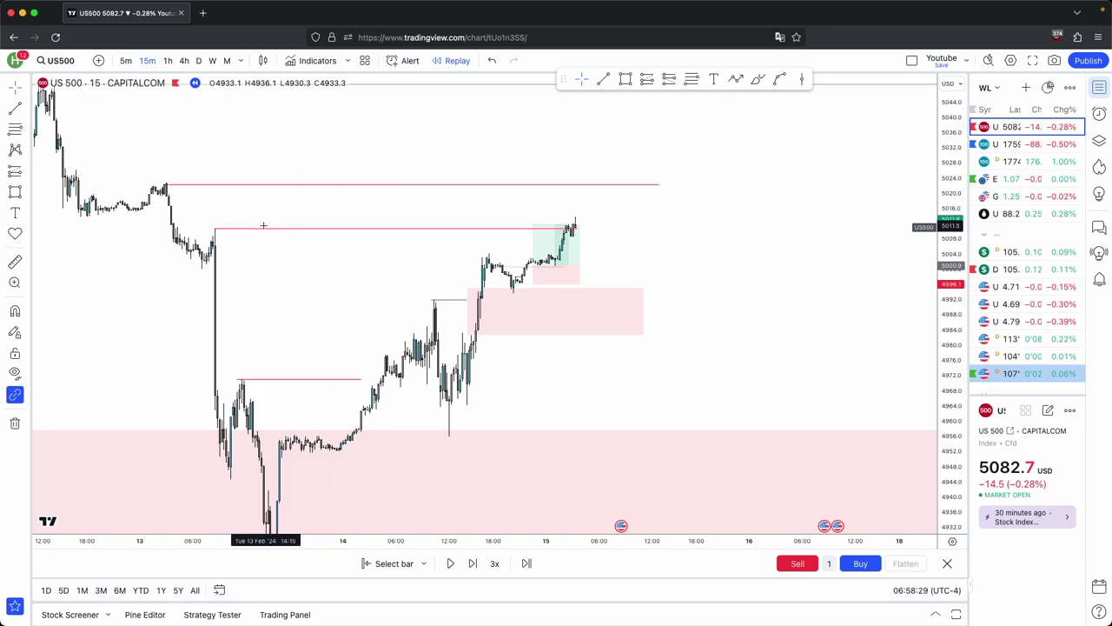
- Switch US500 to the hourly timeframe and advance the replay to the end of 15 February
click(168, 62)
click(474, 568)
click(474, 568)
click(474, 567)
click(473, 563)
click(473, 563)
click(473, 563)
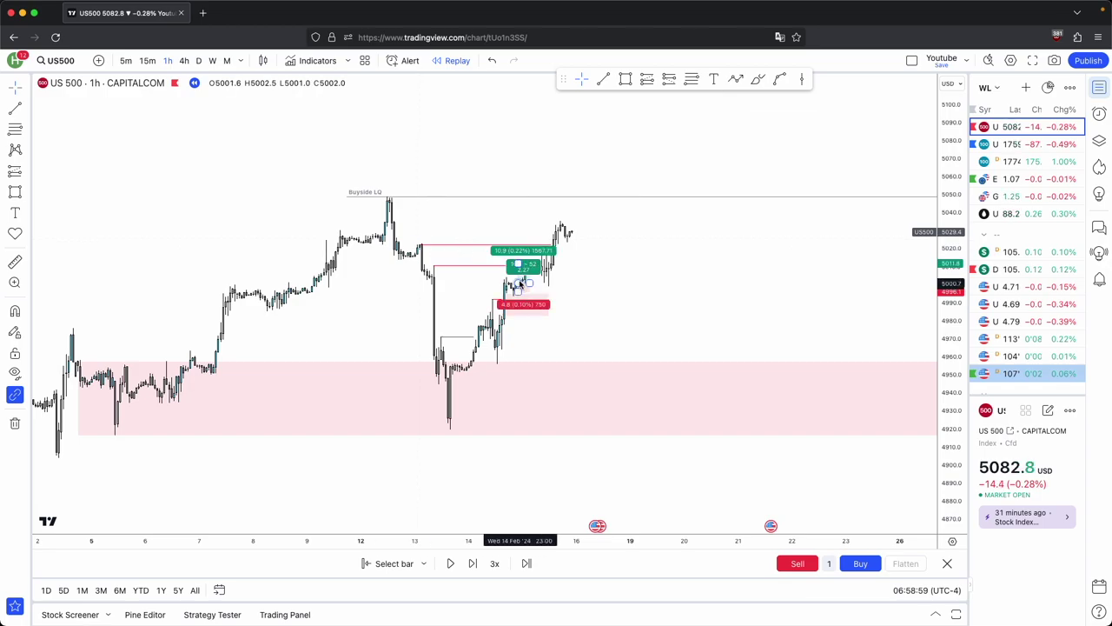
- Extend the long position's target to the line at about 5022.3, and delete the position with its two target lines and entry gap
drag(602, 240, 767, 296)
scroll(752, 306, up, 4)
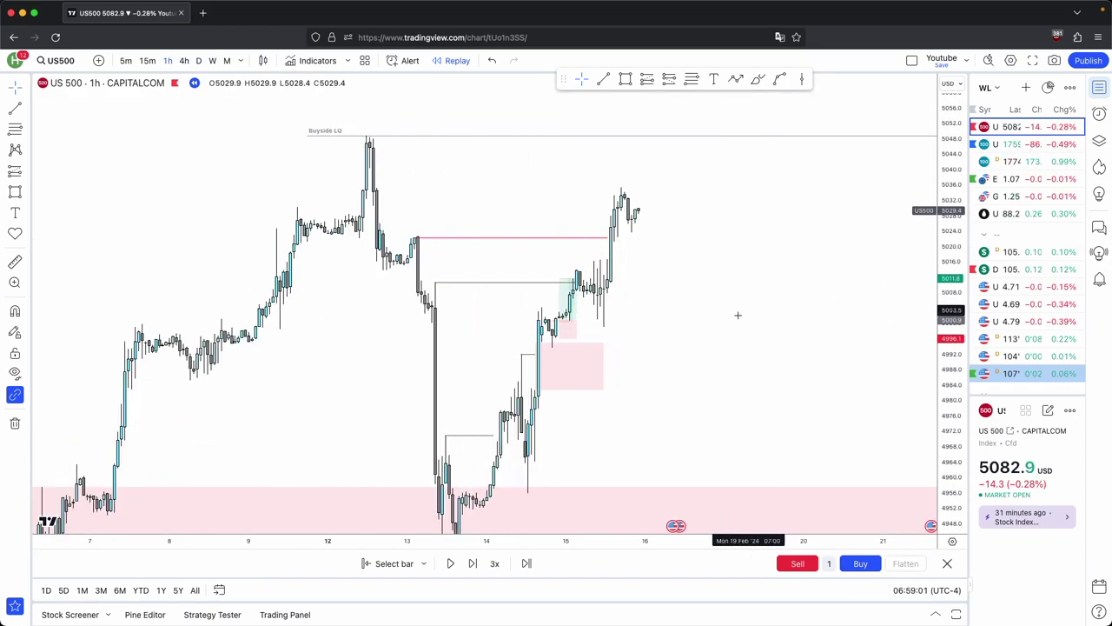
mouse_move(570, 310)
drag(560, 285, 559, 239)
drag(956, 321, 955, 366)
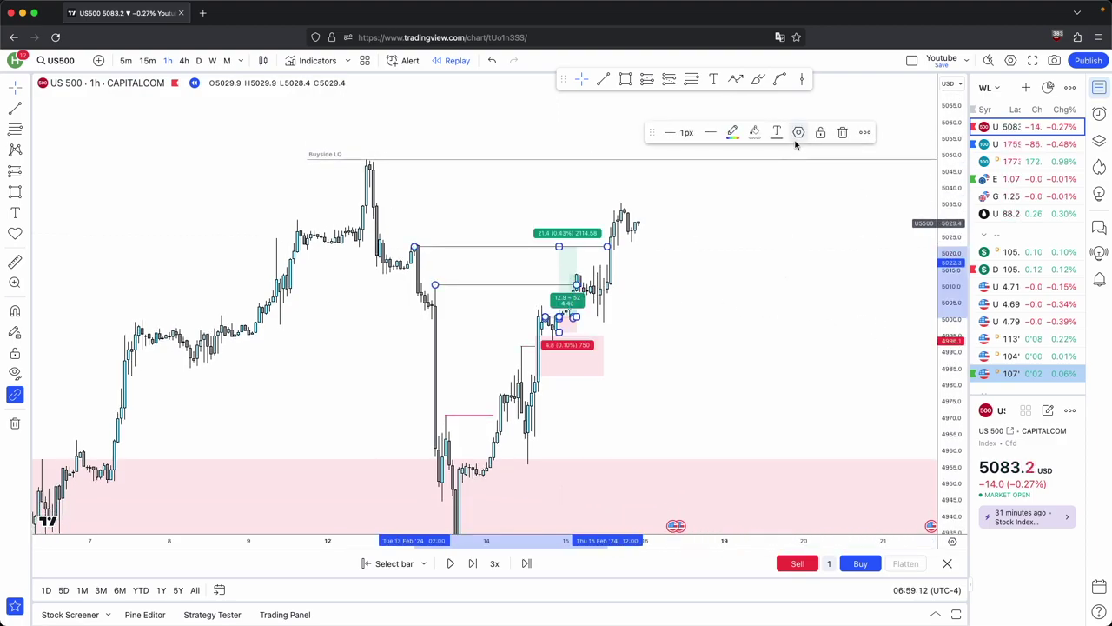
click(843, 133)
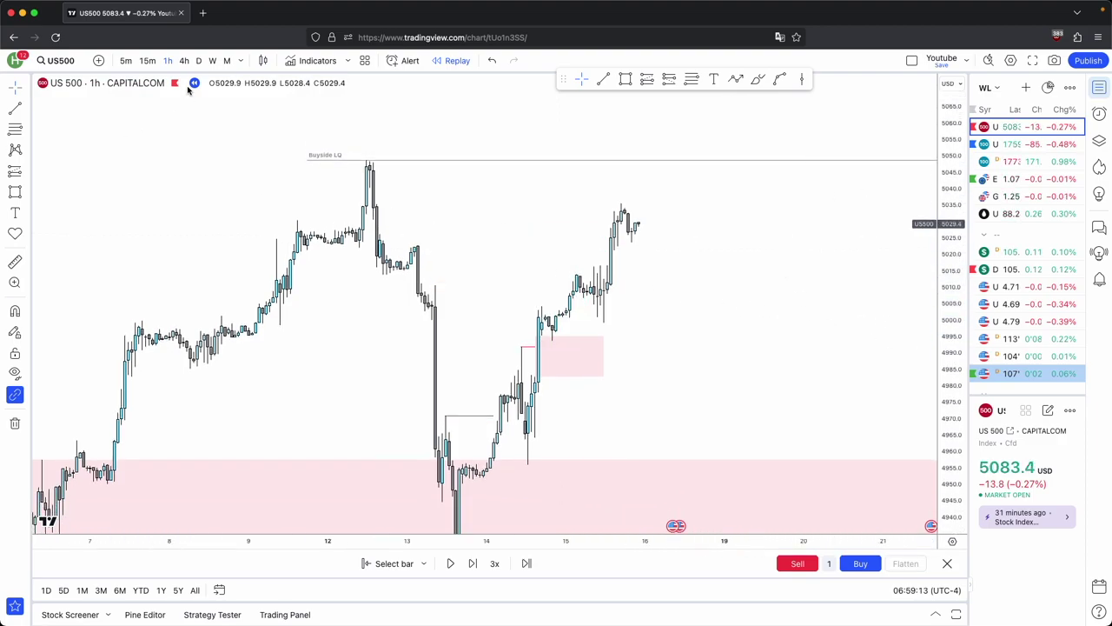
- Switch US500 to the daily timeframe and advance the replay to 26 February
click(199, 61)
drag(956, 285, 956, 540)
scroll(614, 469, up, 3)
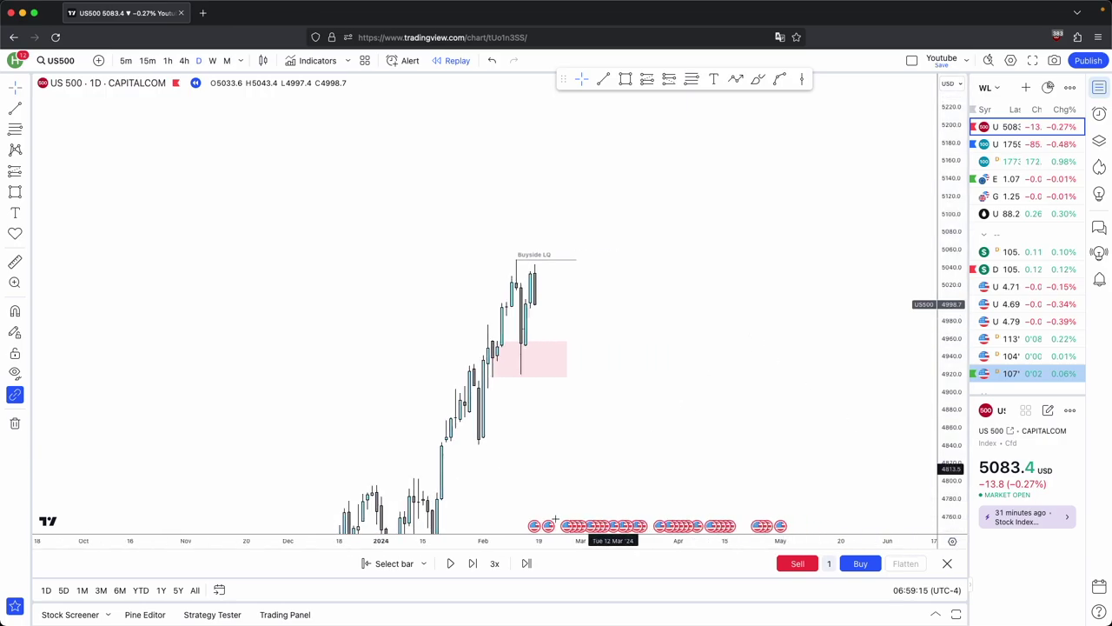
click(472, 563)
click(472, 564)
click(471, 564)
click(472, 564)
click(471, 564)
click(472, 564)
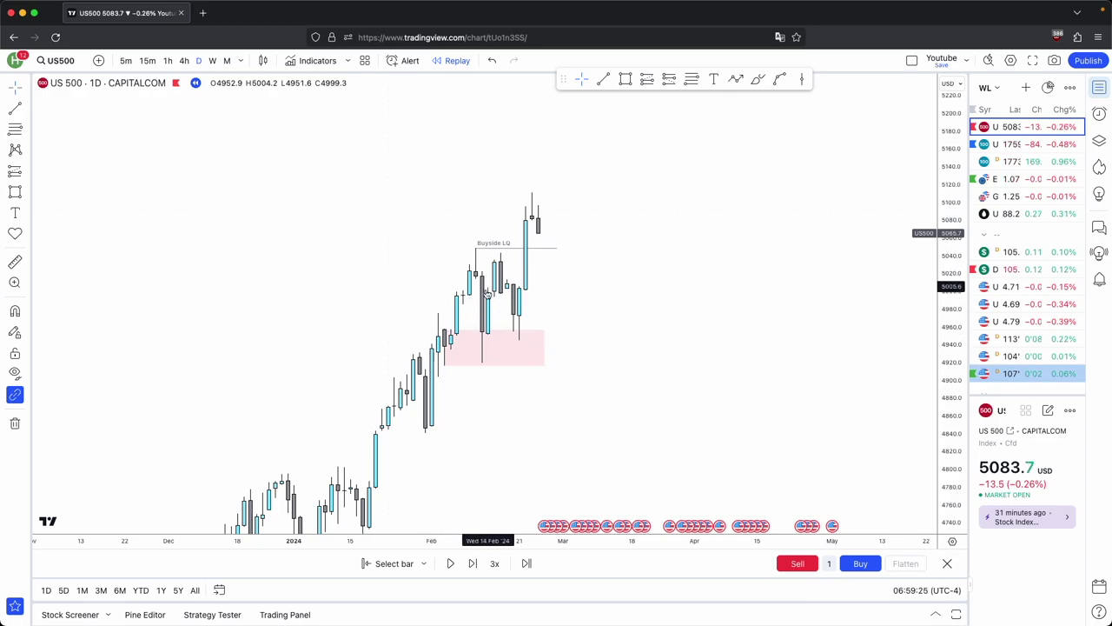
- Draw a rectangle from the 13 February candle between about 4955 and 5018, and delete it
drag(588, 296, 666, 248)
drag(956, 308, 954, 406)
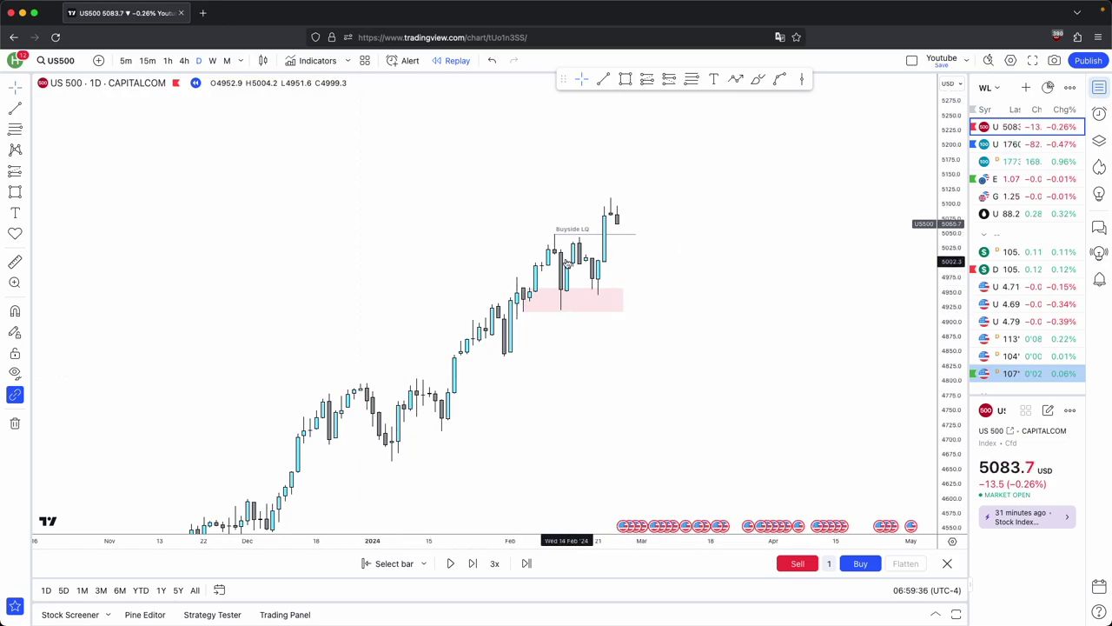
click(624, 79)
drag(556, 252, 673, 289)
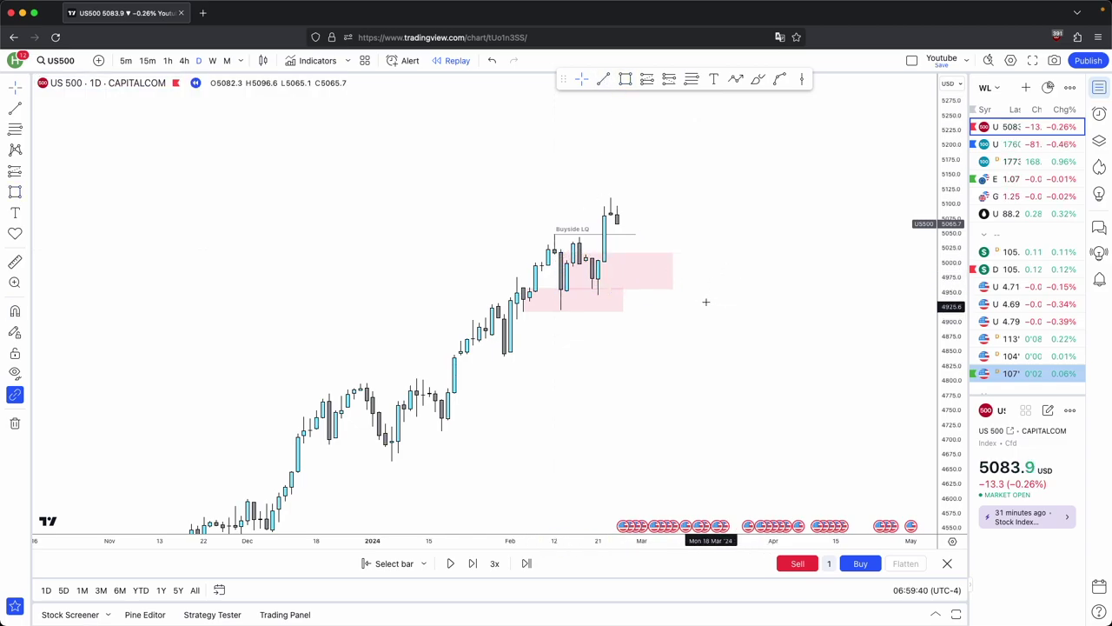
click(853, 132)
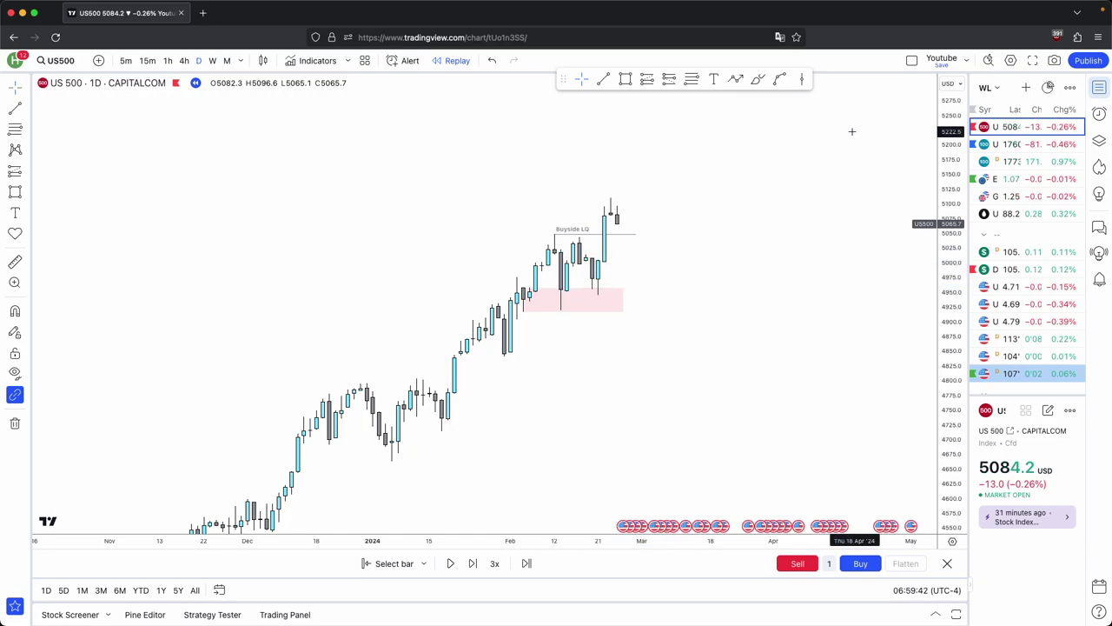
- Replace the lower daily zone with a rectangle from the 13 February candle to 29 February, between about 4920 and 4954
click(529, 295)
drag(522, 300, 635, 300)
click(660, 296)
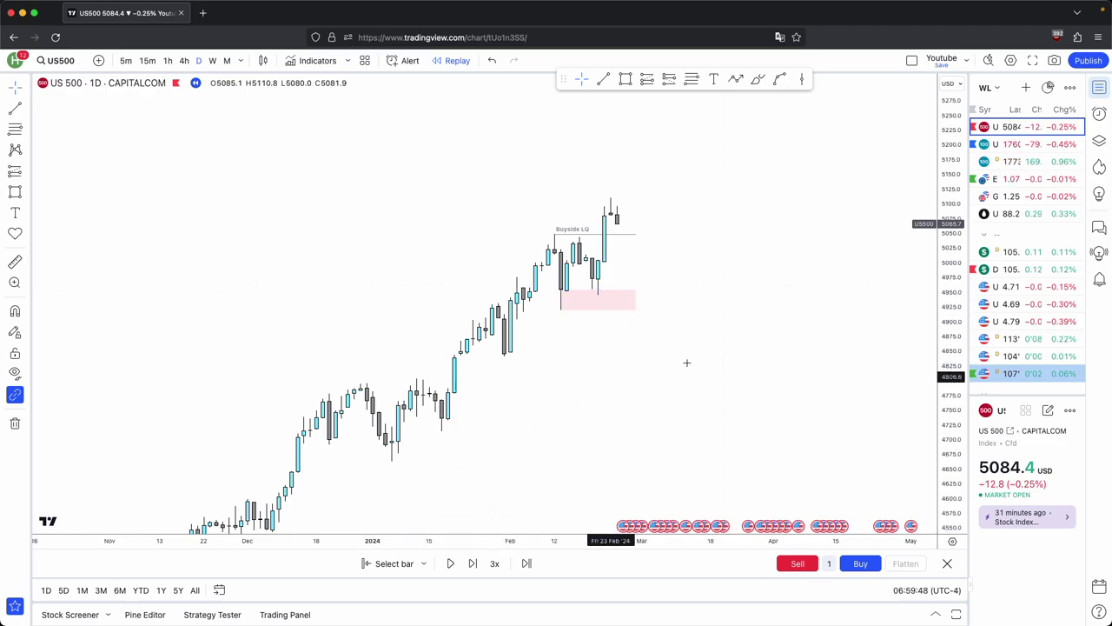
drag(956, 343, 954, 248)
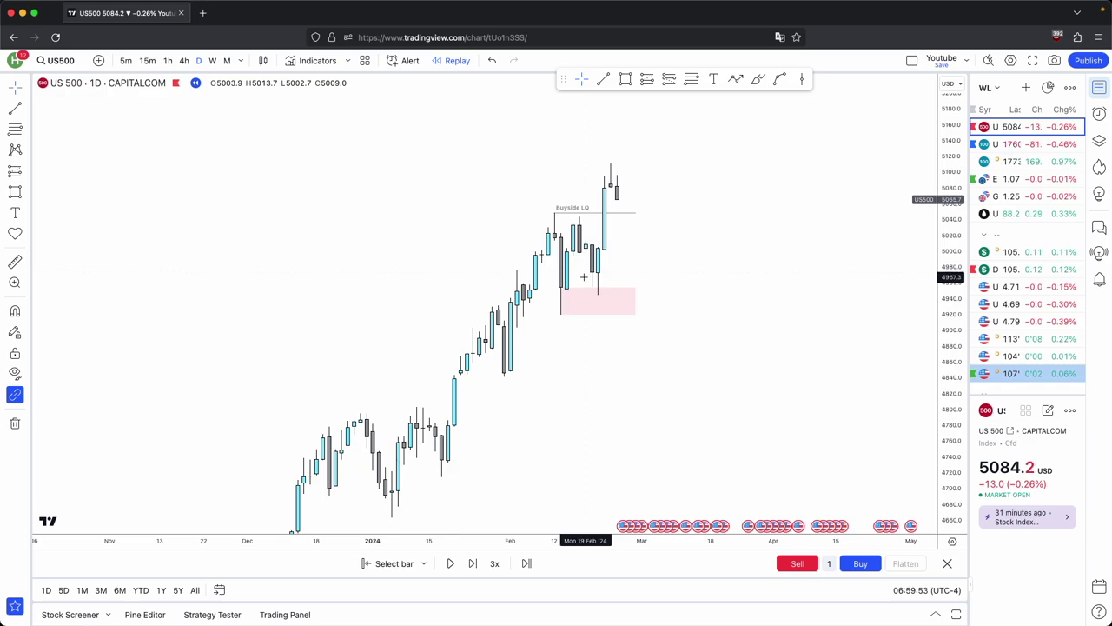
scroll(585, 364, up, 2)
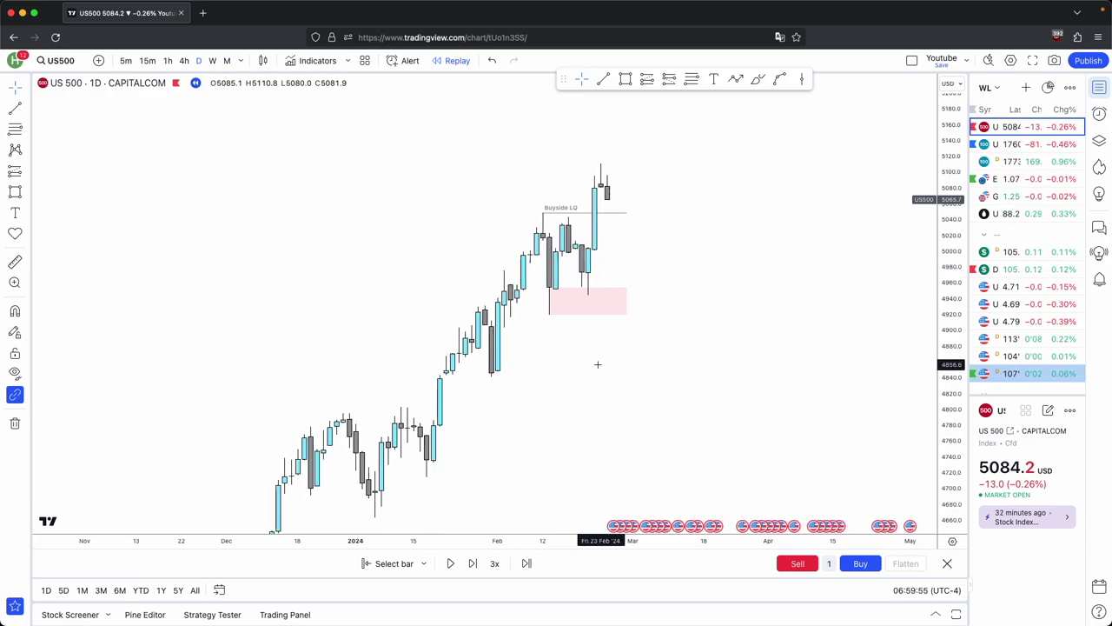
- Draw a rectangle from 15 to 28 February between about 4941.6 and 5038.4, and delete it
click(625, 79)
click(606, 297)
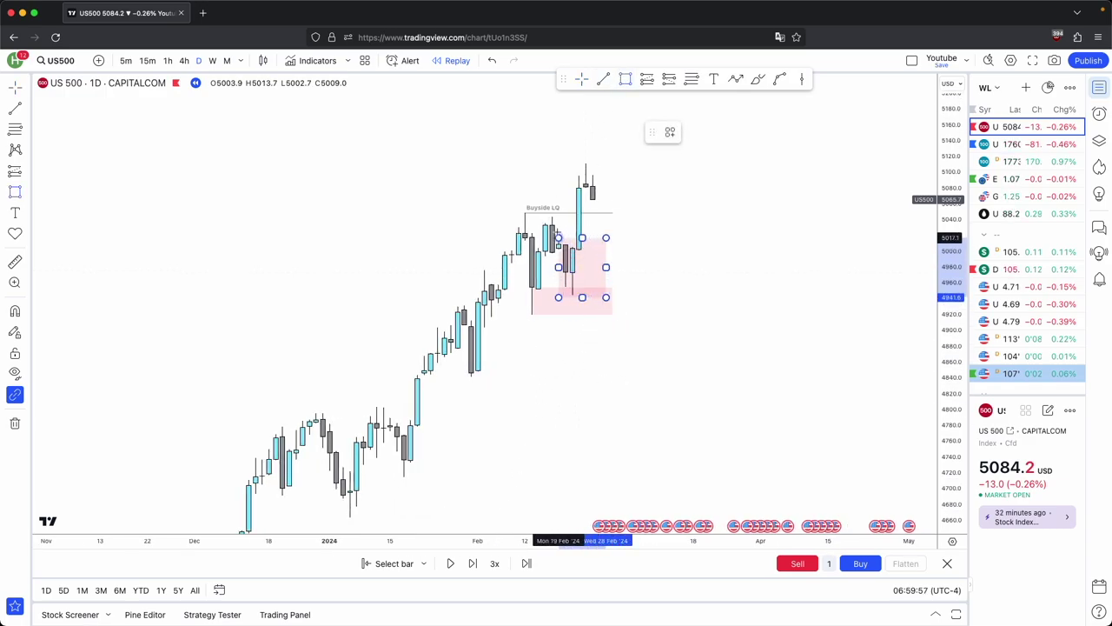
click(545, 220)
click(681, 280)
click(605, 257)
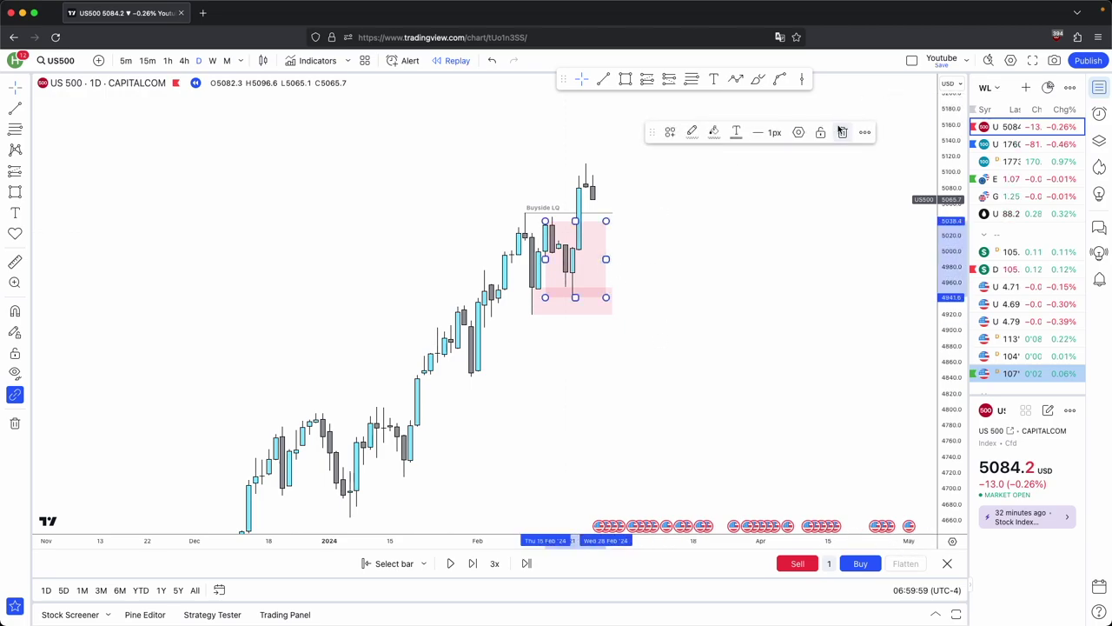
key(Delete)
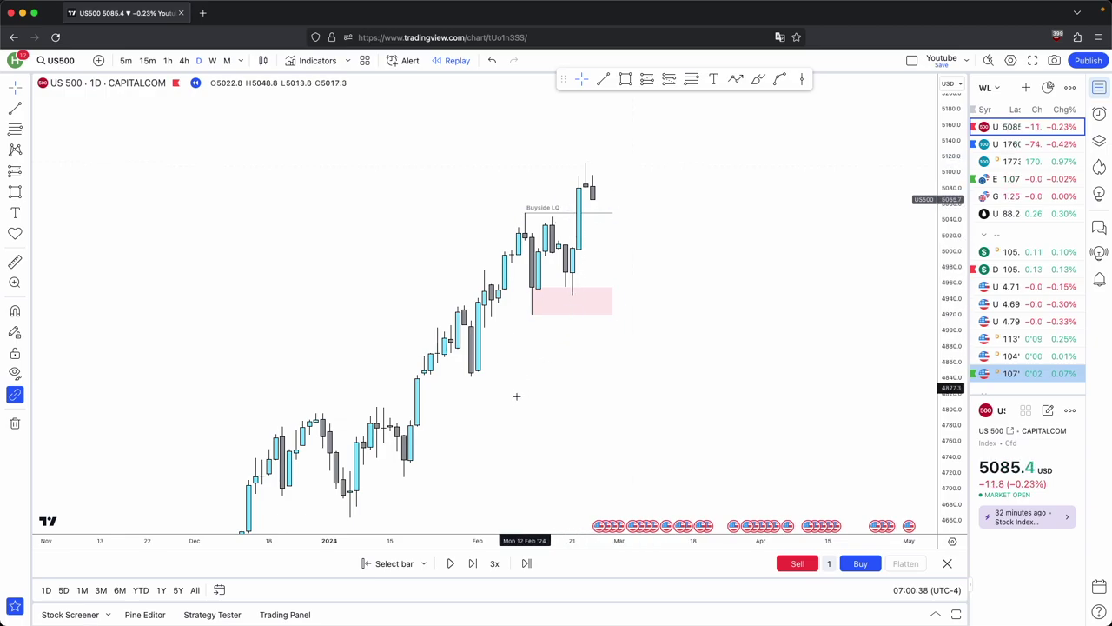
scroll(661, 214, left, 5)
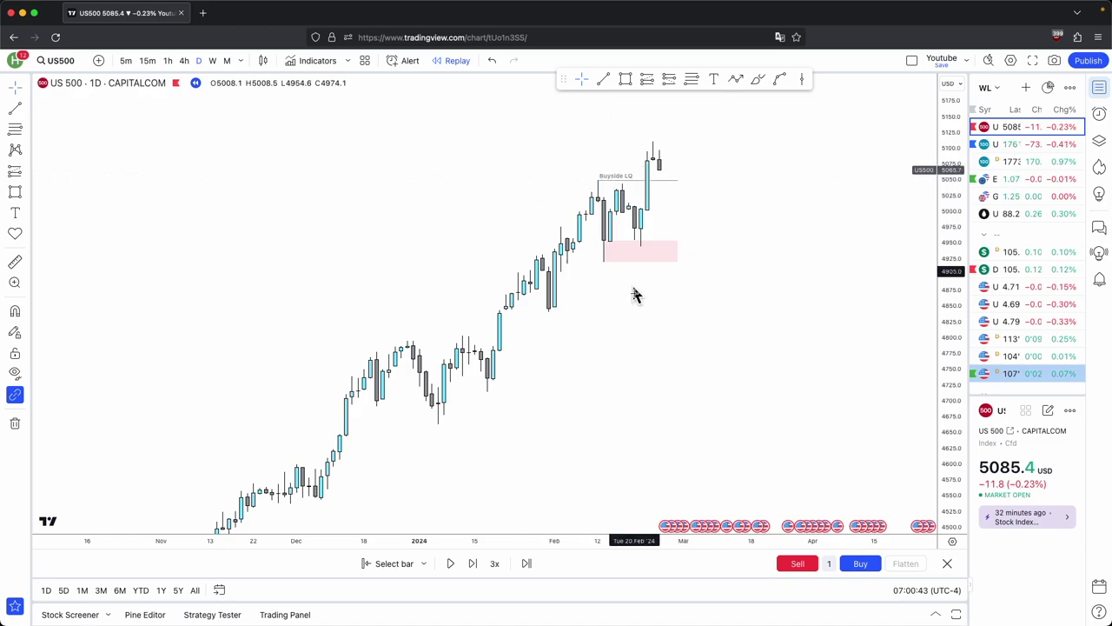
- Mark the 4 October 2023 low at about 4200 with a Sellside LQ line and the 13 October low at about 4310 with a short unlabelled line
scroll(703, 345, down, 3)
scroll(719, 392, left, 3)
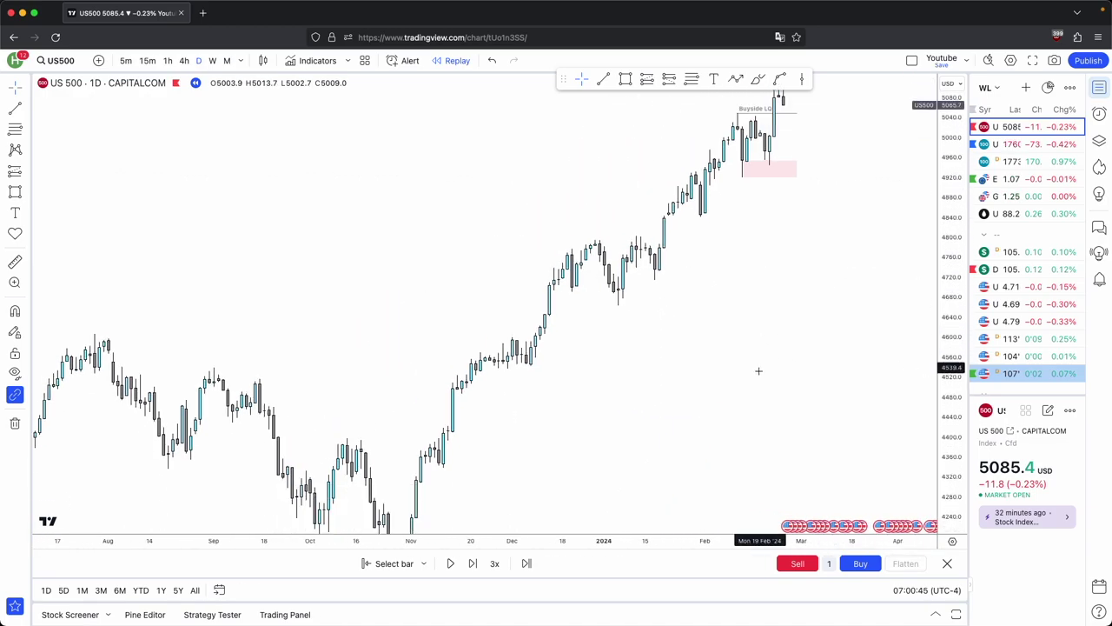
scroll(749, 401, left, 6)
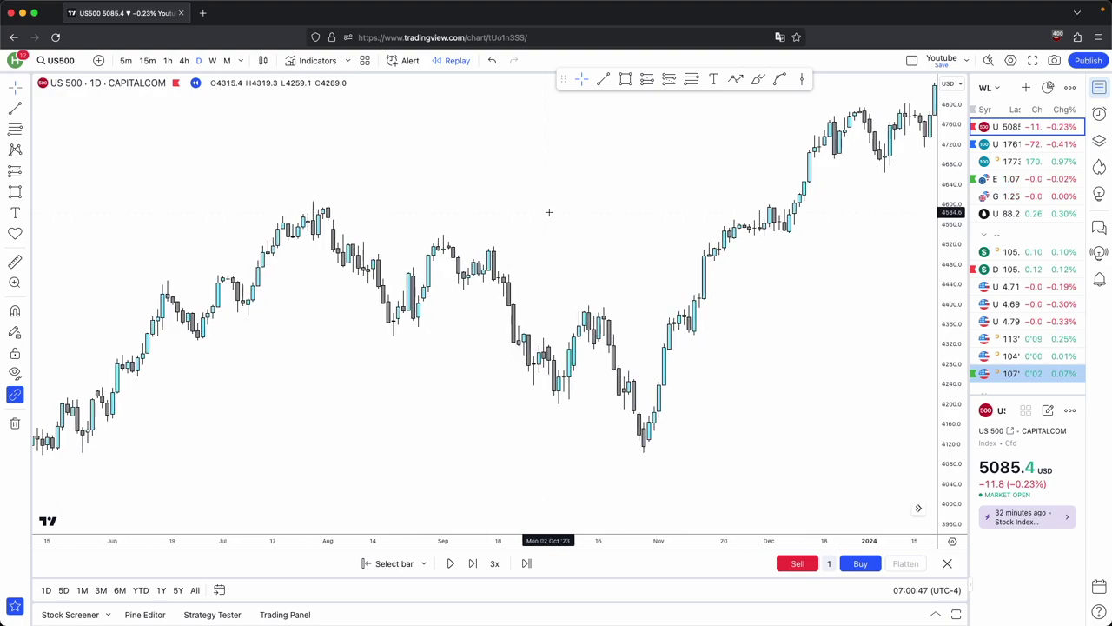
click(603, 79)
click(558, 404)
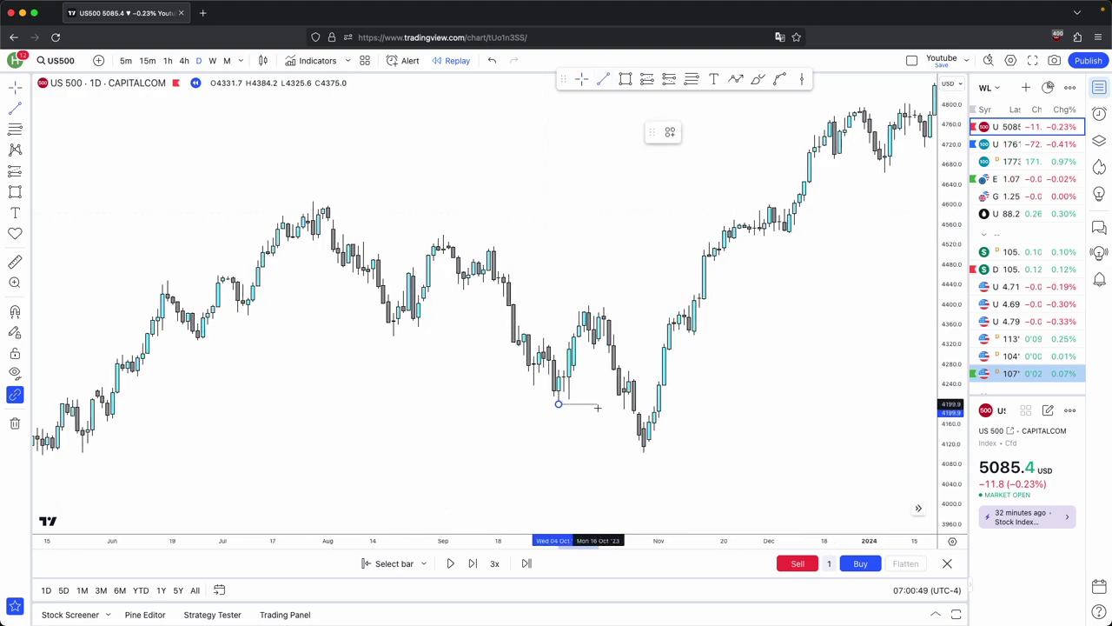
click(609, 404)
click(672, 133)
click(705, 337)
click(669, 133)
click(692, 350)
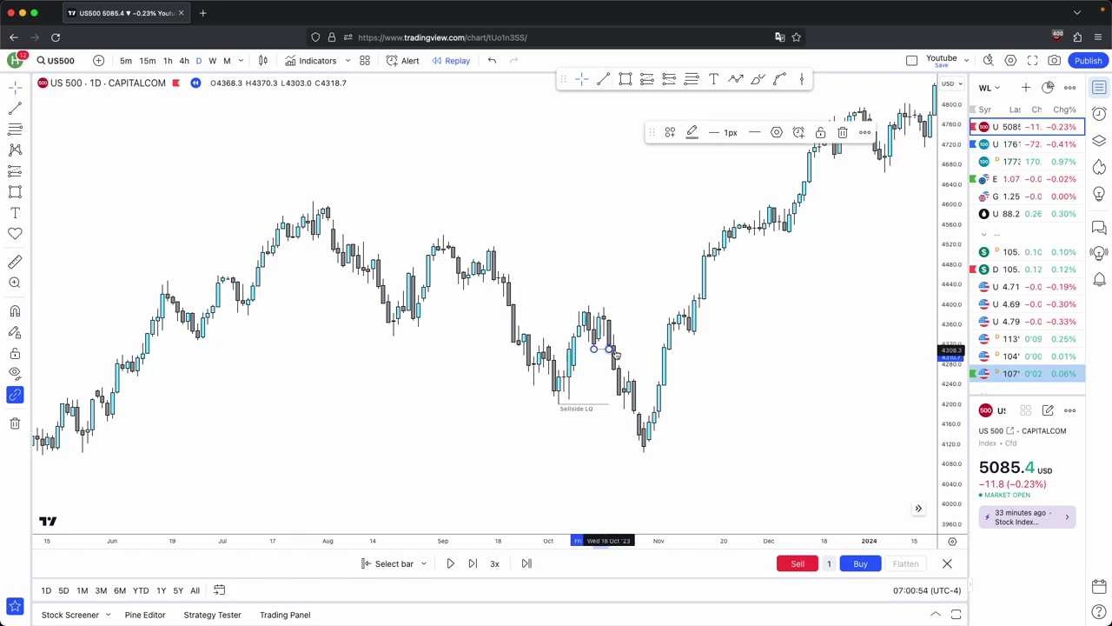
- Restart the daily replay from the 19 October 2023 candle, just after the two marked lows
click(408, 563)
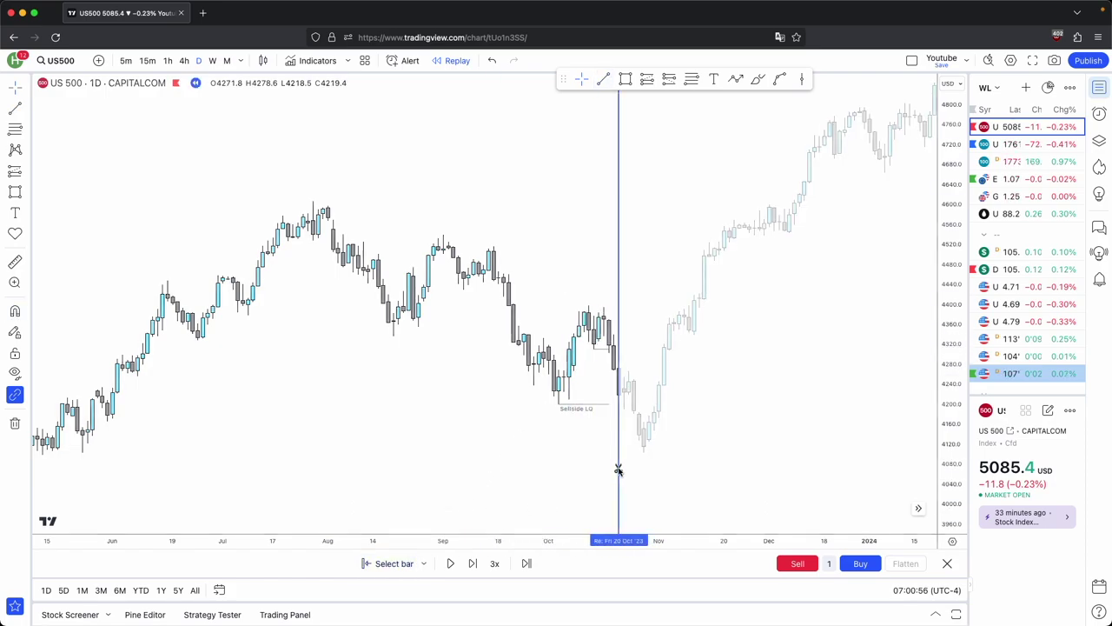
click(649, 464)
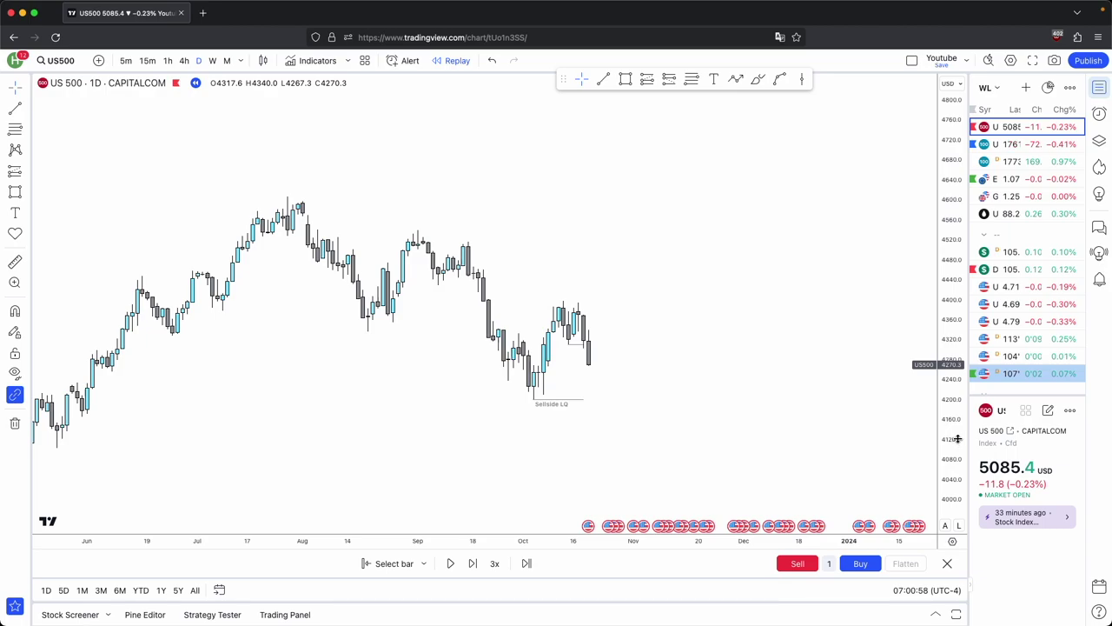
click(480, 390)
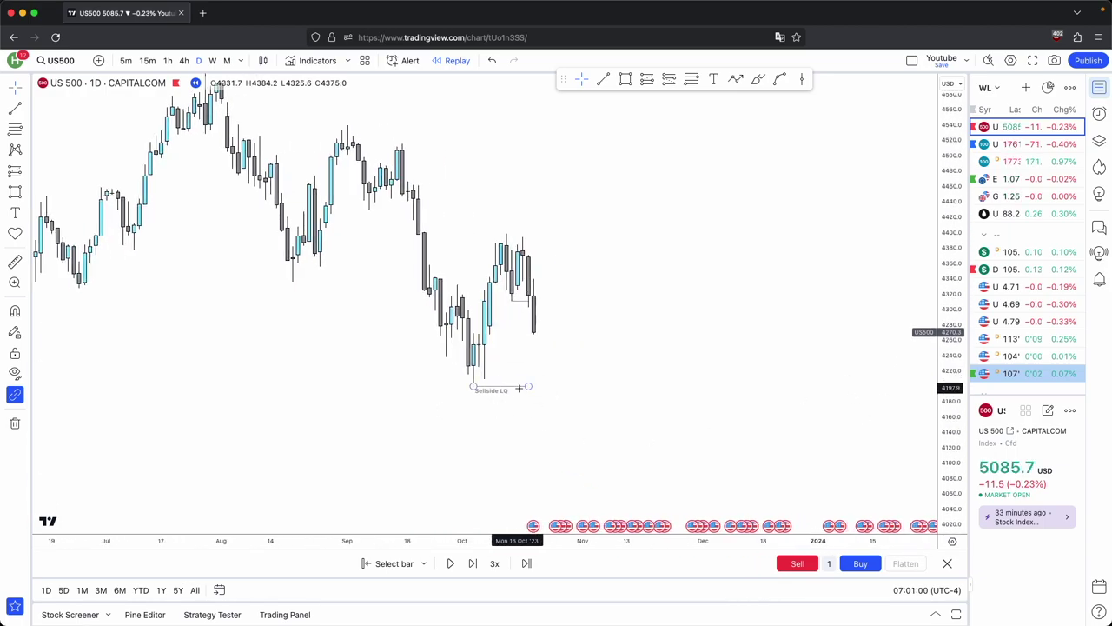